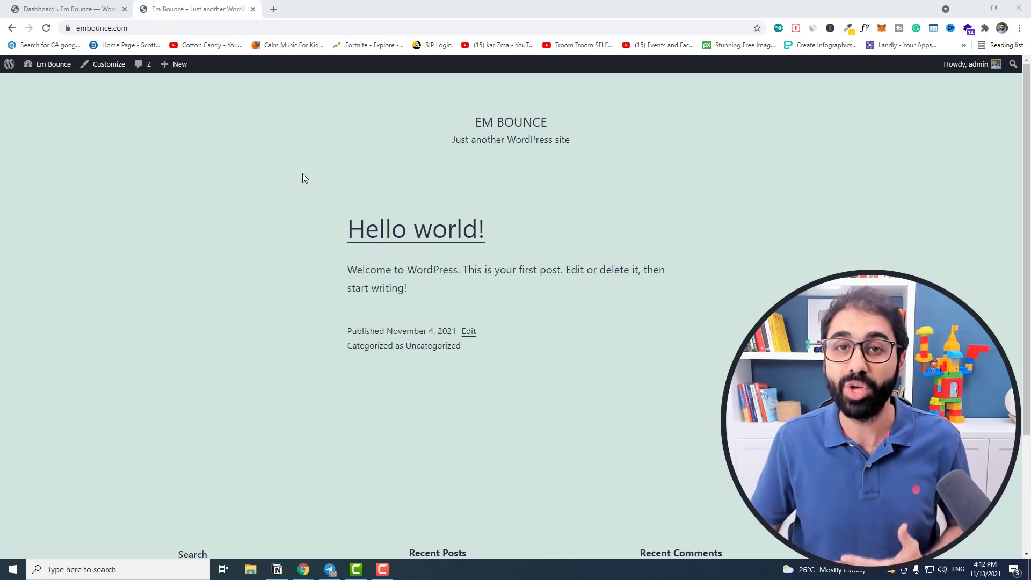
Open Appearance > Themes > Add New in the dashboard and browse popular themes like Astra, OceanWP, Neve.
left_click(97, 5)
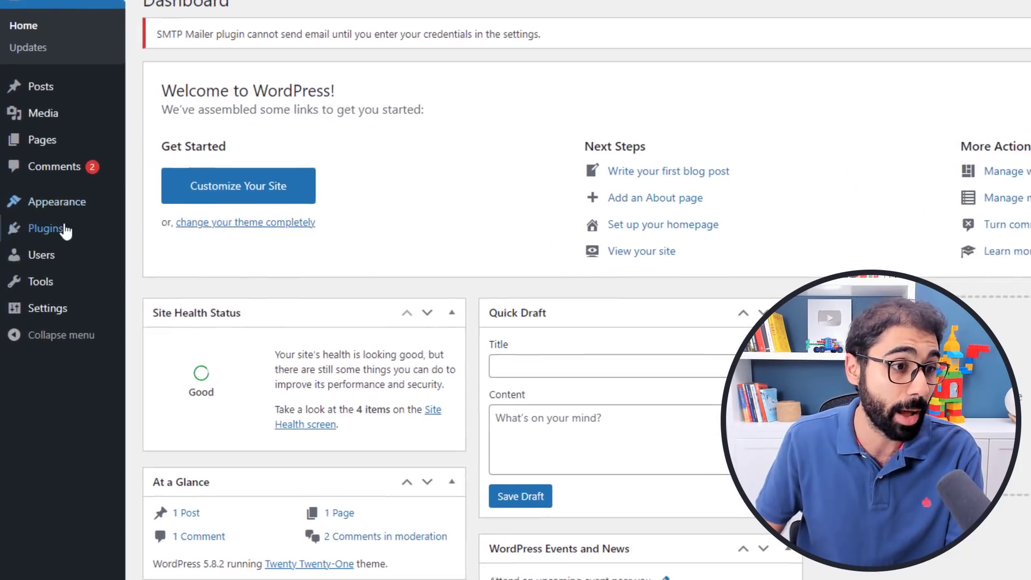
mouse_move(45, 231)
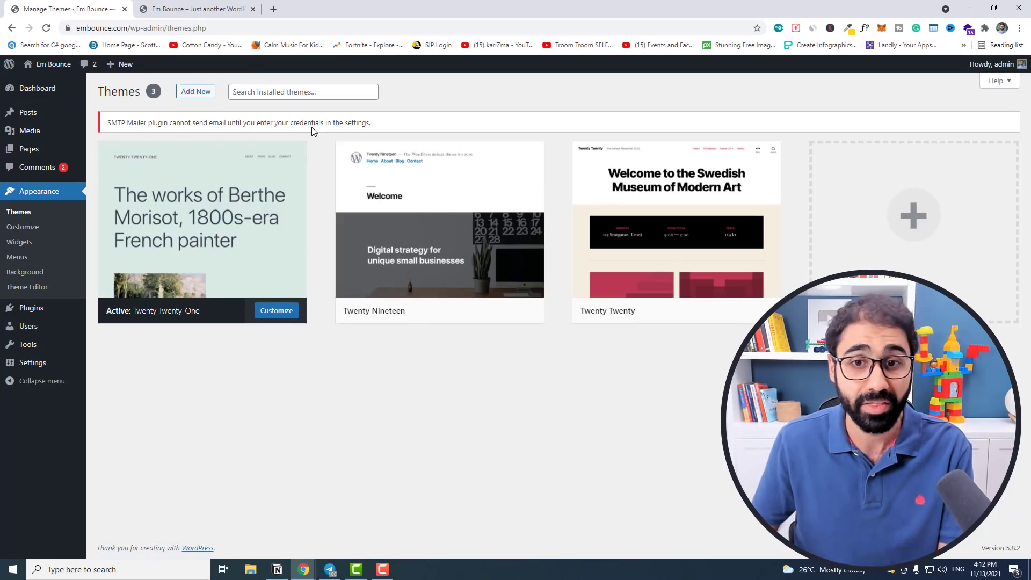
left_click(208, 92)
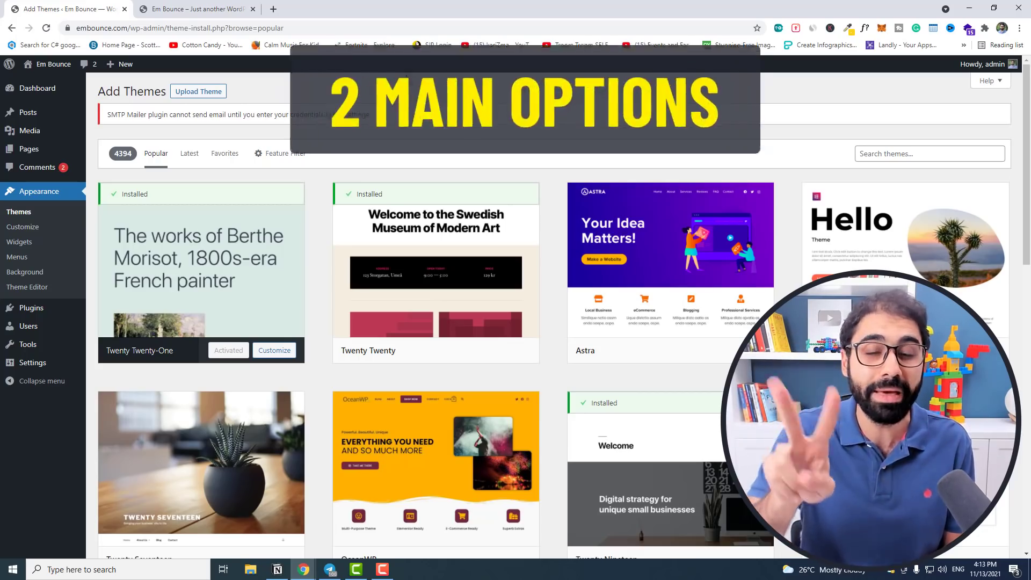
scroll(519, 272, "down", 10)
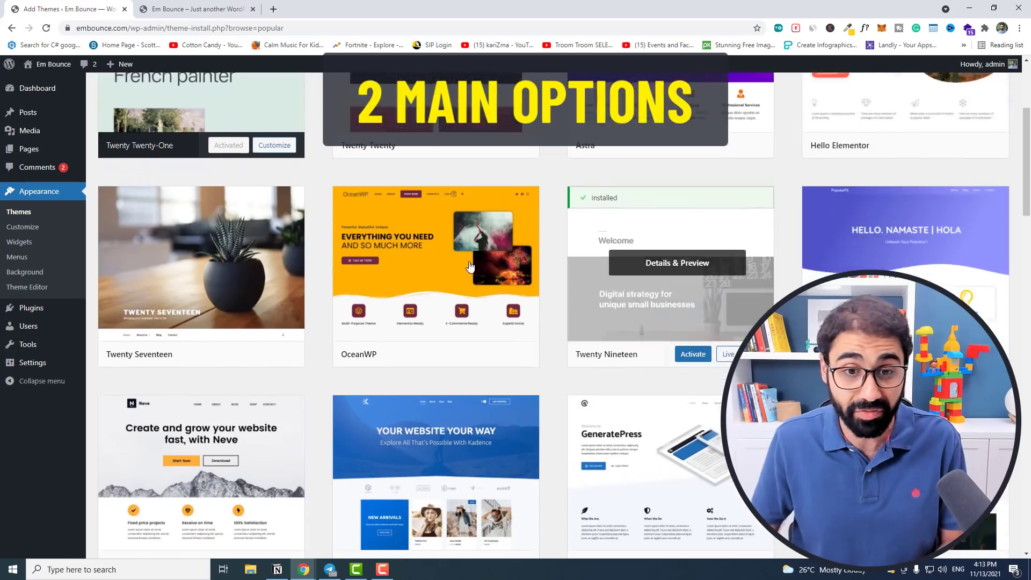
scroll(521, 275, "up", 5)
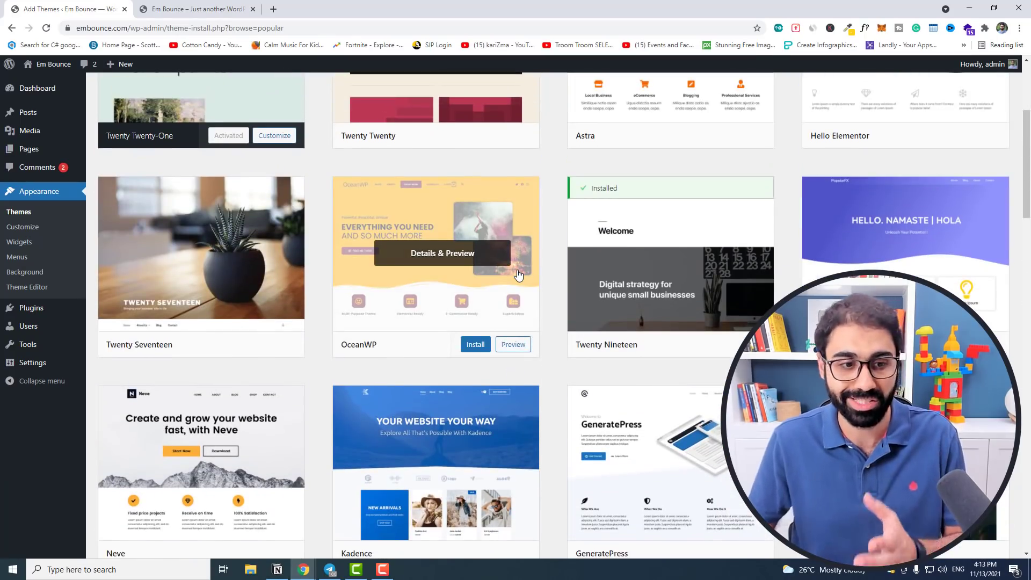
scroll(507, 317, "up", 3)
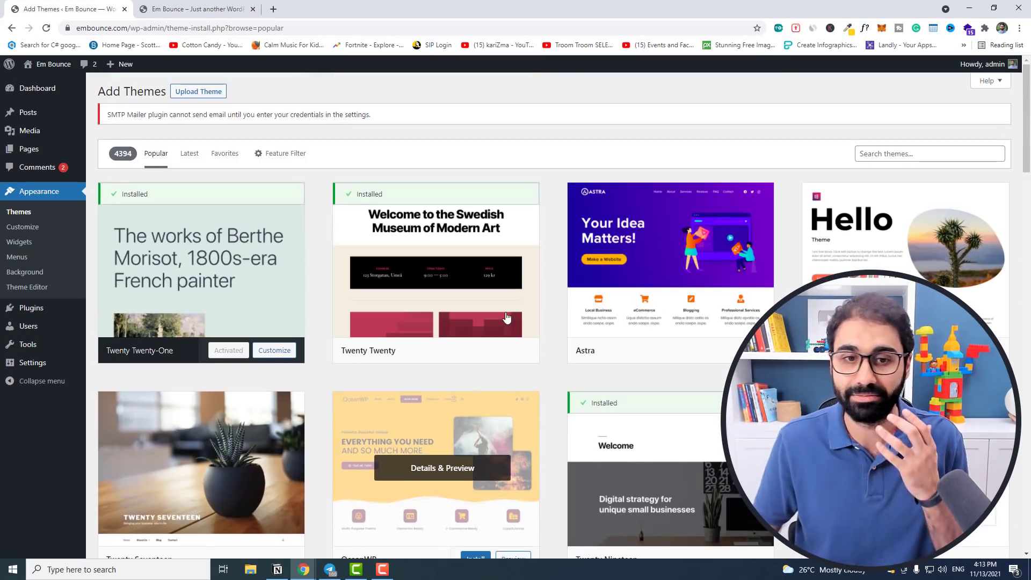
left_click(277, 11)
Browse ThemeForest's WordPress Blog / Magazine themes category, then return to the WordPress Add Themes tab.
type("them")
key("Return")
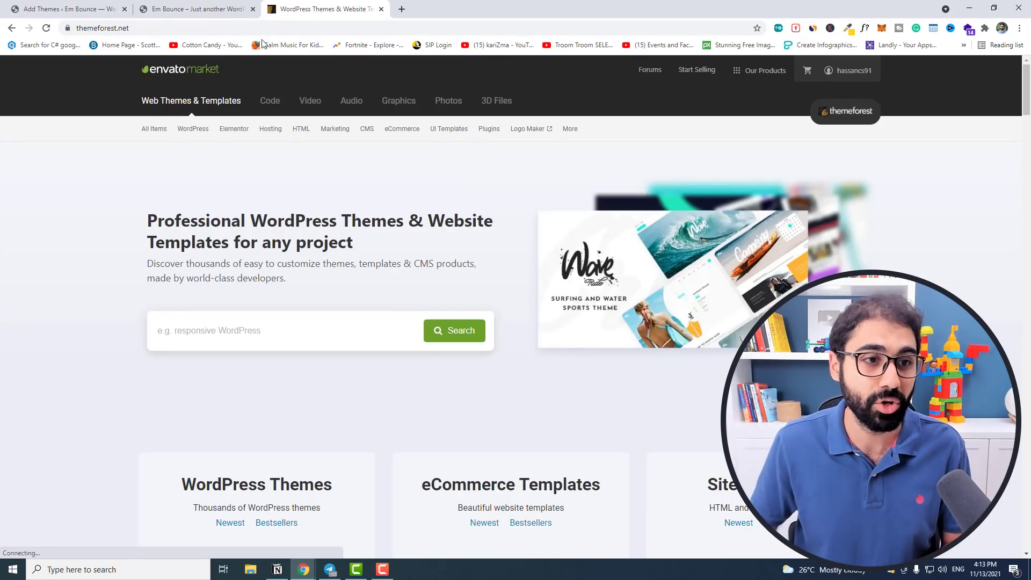
mouse_move(191, 136)
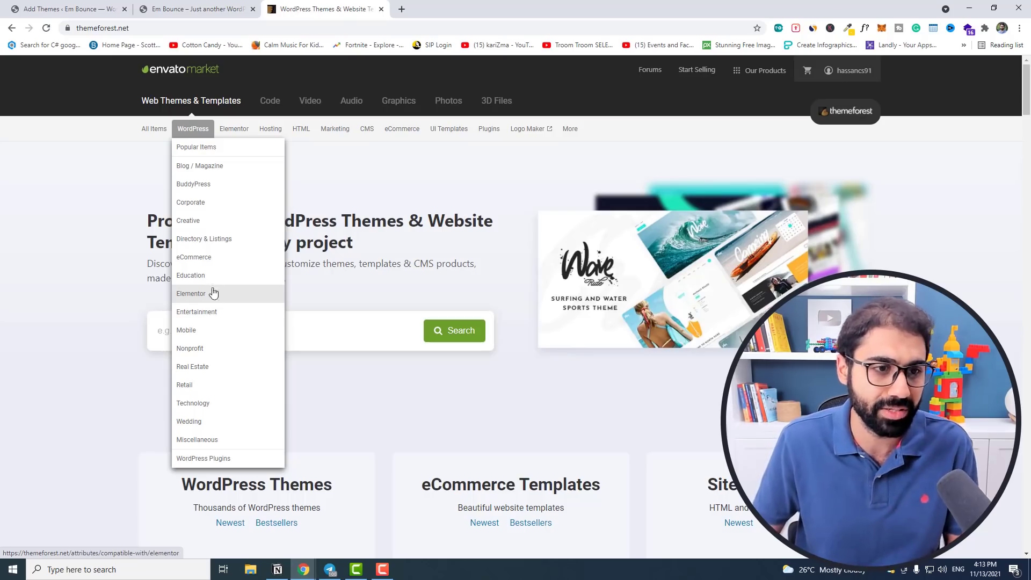
left_click(218, 167)
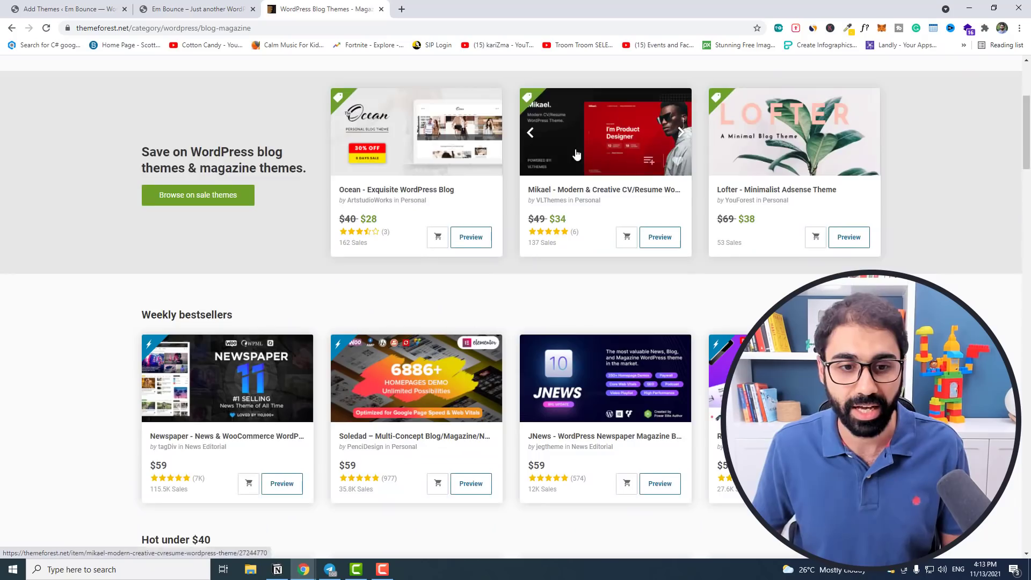
scroll(537, 231, "down", 4)
scroll(446, 244, "down", 2)
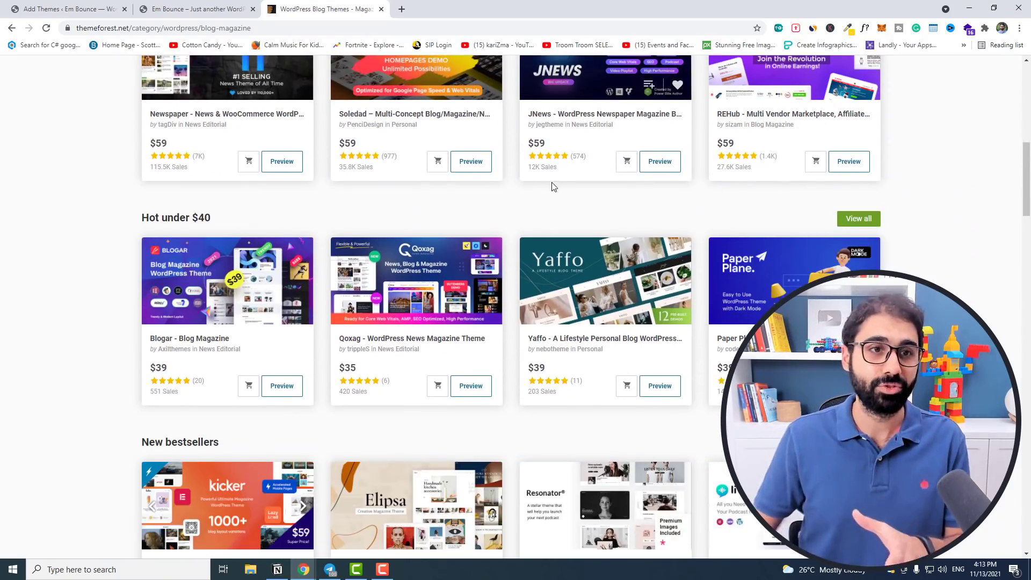
scroll(553, 187, "up", 8)
left_click(69, 9)
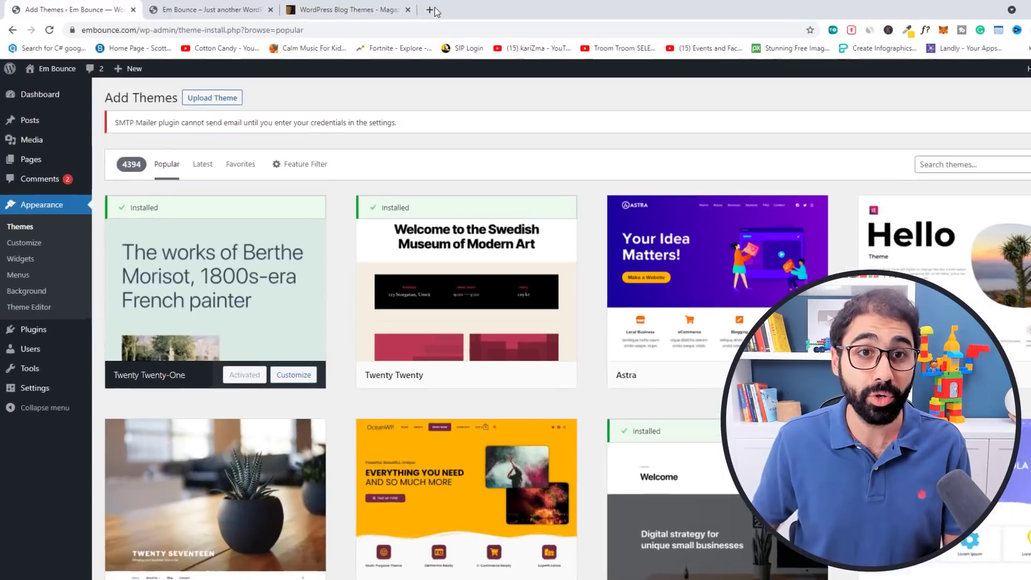
Search 'google page speed' in a new tab and open PageSpeed Insights.
left_click(402, 9)
type("goo")
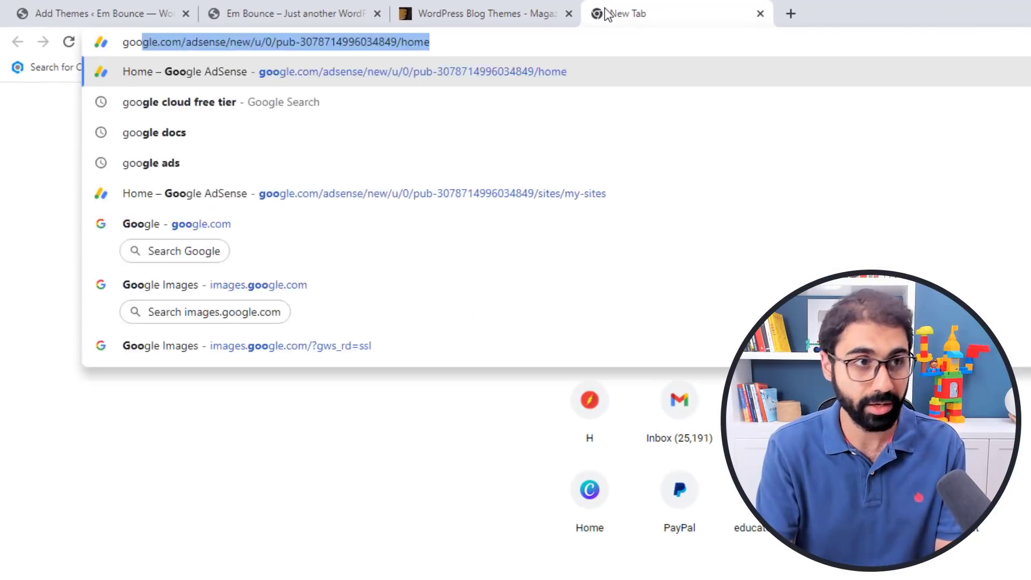
type("gle page spe")
key("Down")
key("Down")
key("Up")
key("Return")
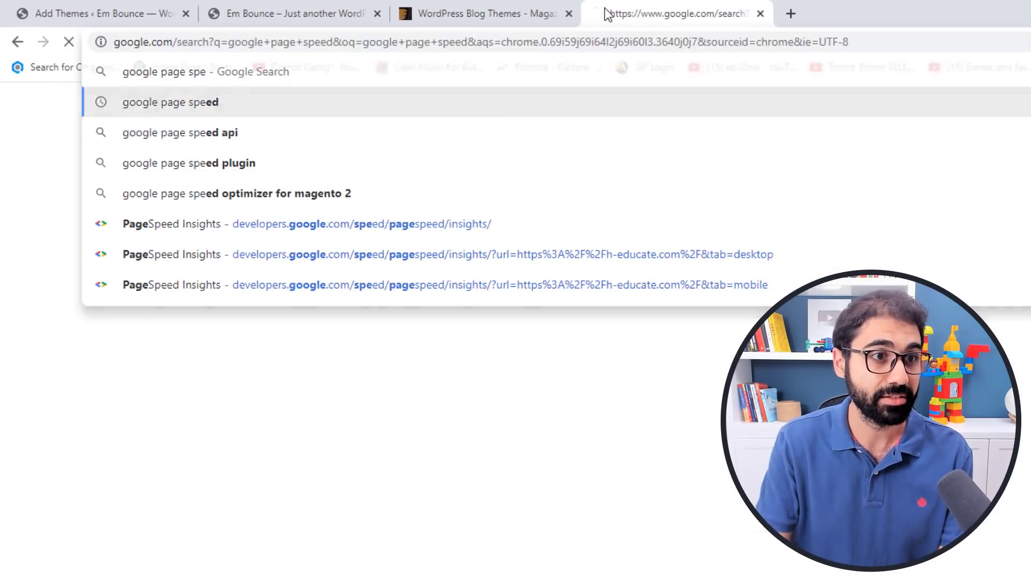
left_click(252, 264)
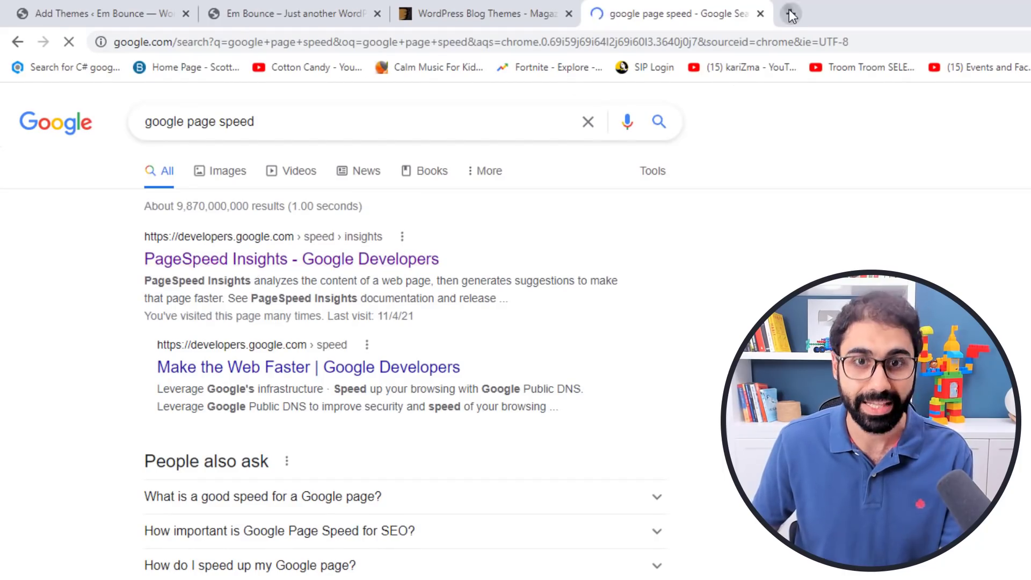
Copy the link of h-educate.com's get-youtube-subscribers post.
left_click(790, 13)
type("h-e")
key("Return")
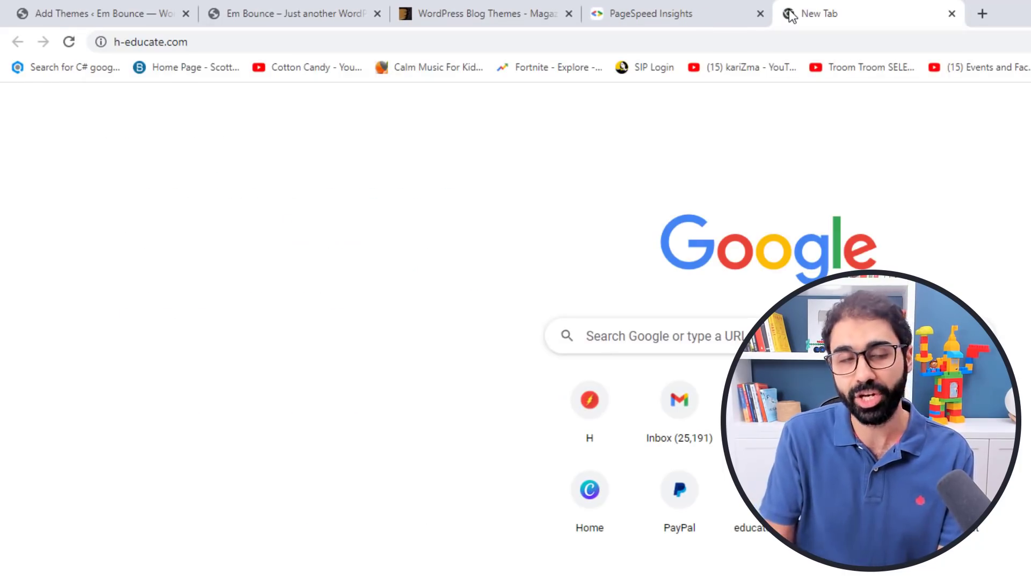
scroll(654, 363, "down", 2)
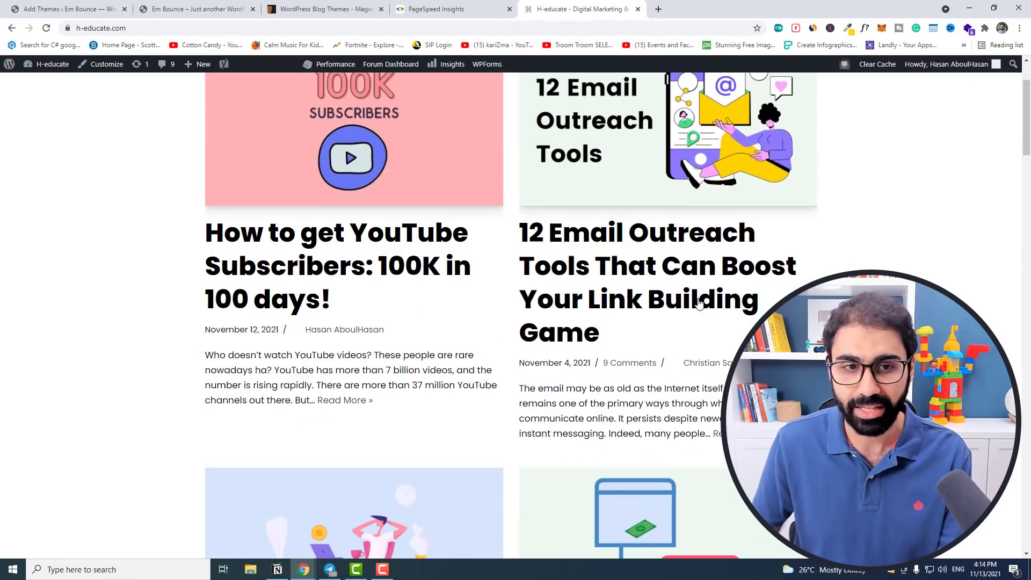
right_click(439, 244)
left_click(486, 319)
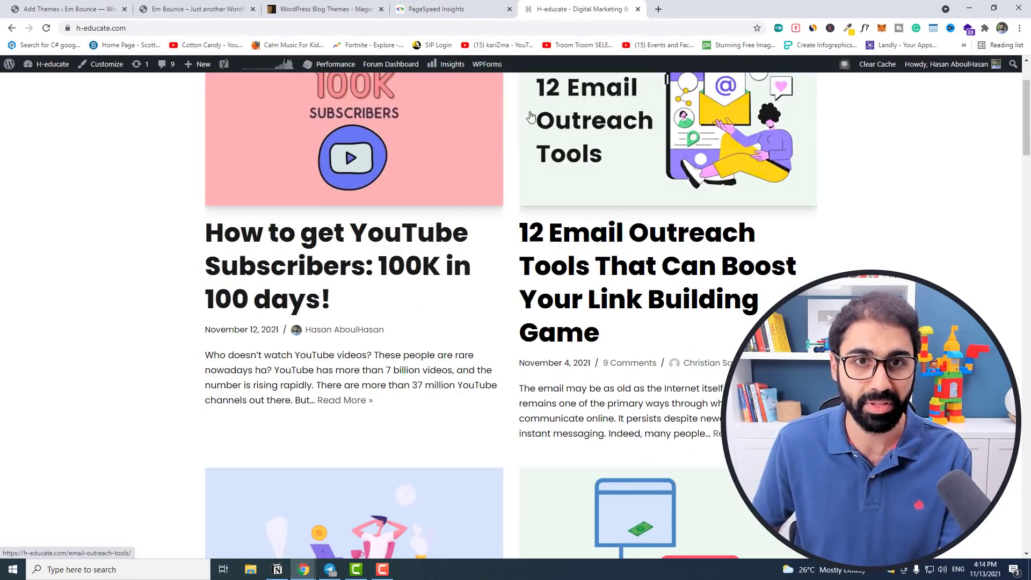
Analyze the copied post link in PageSpeed Insights (98 desktop), then close the results tab.
left_click(457, 9)
left_click(419, 162)
key("ctrl+v")
key("Return")
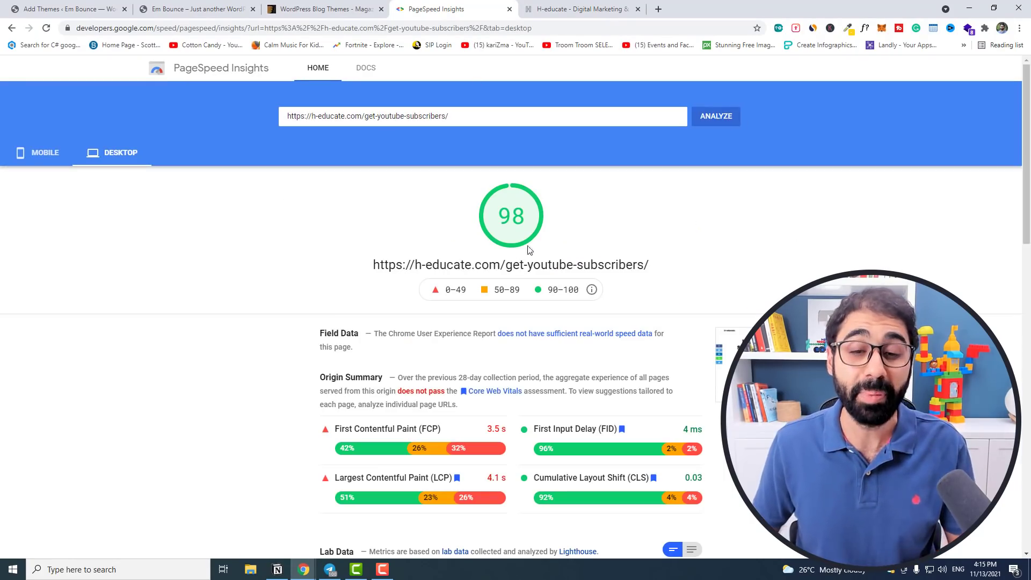
left_click(509, 9)
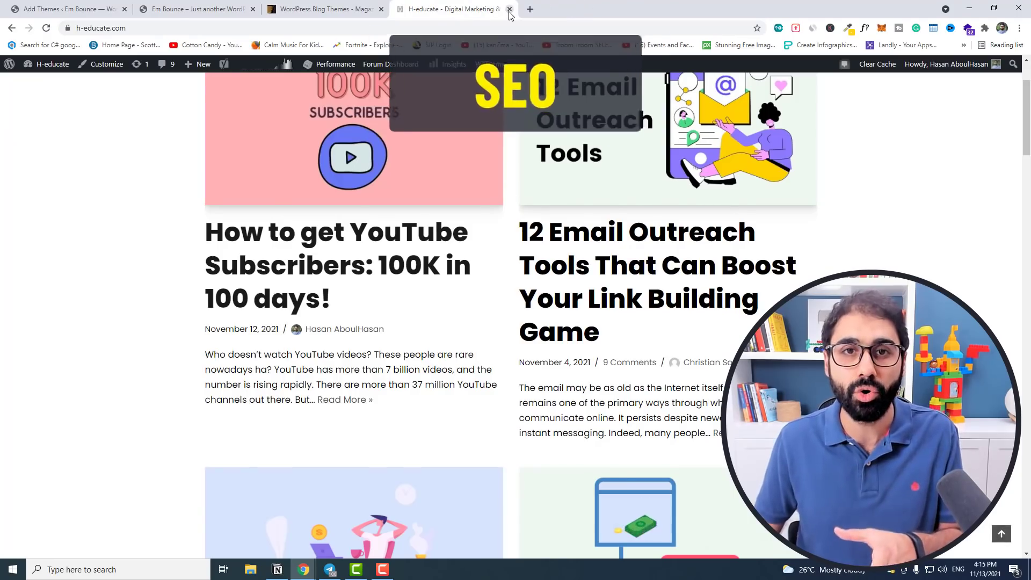
Close the h-educate tab and view ThemeForest's $39 Blogar – Blog Magazine theme page.
left_click(509, 9)
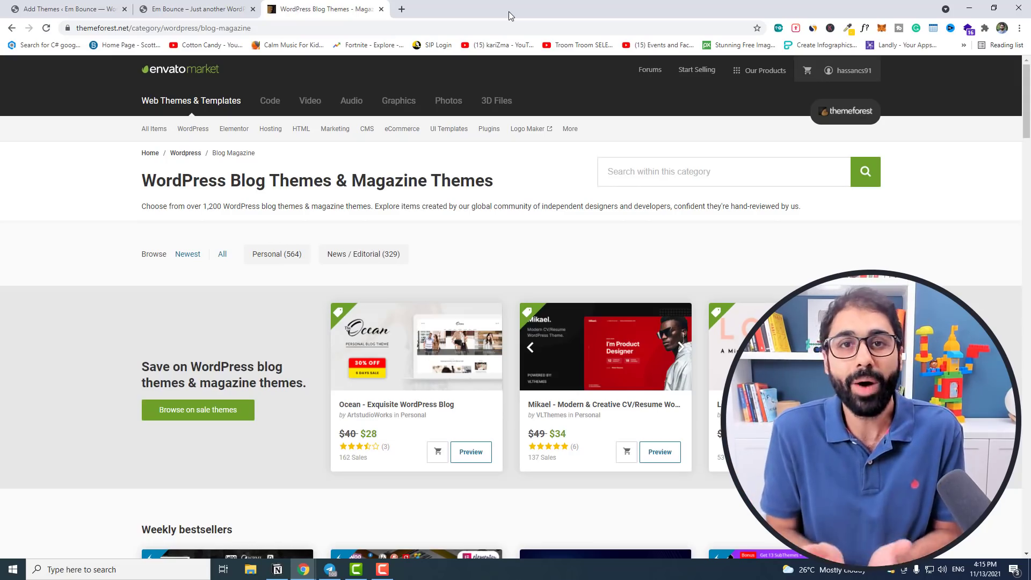
scroll(535, 100, "down", 6)
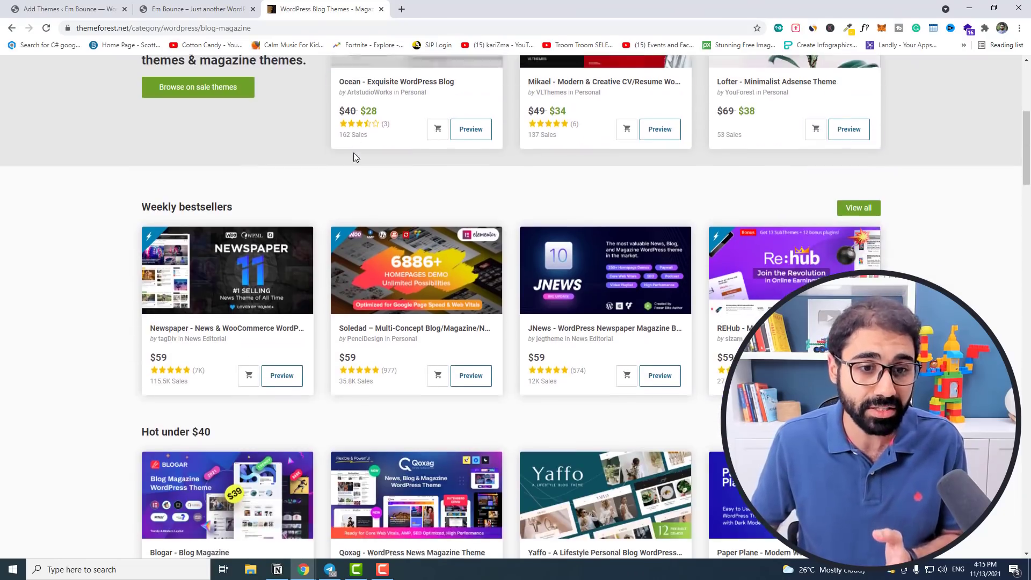
scroll(353, 156, "down", 2)
left_click(194, 447)
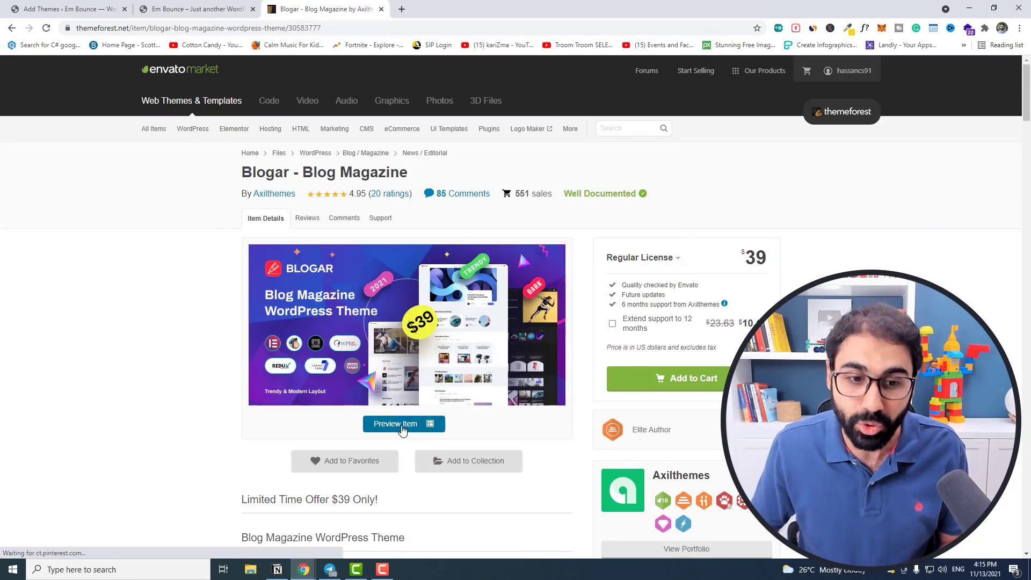
left_click(403, 429)
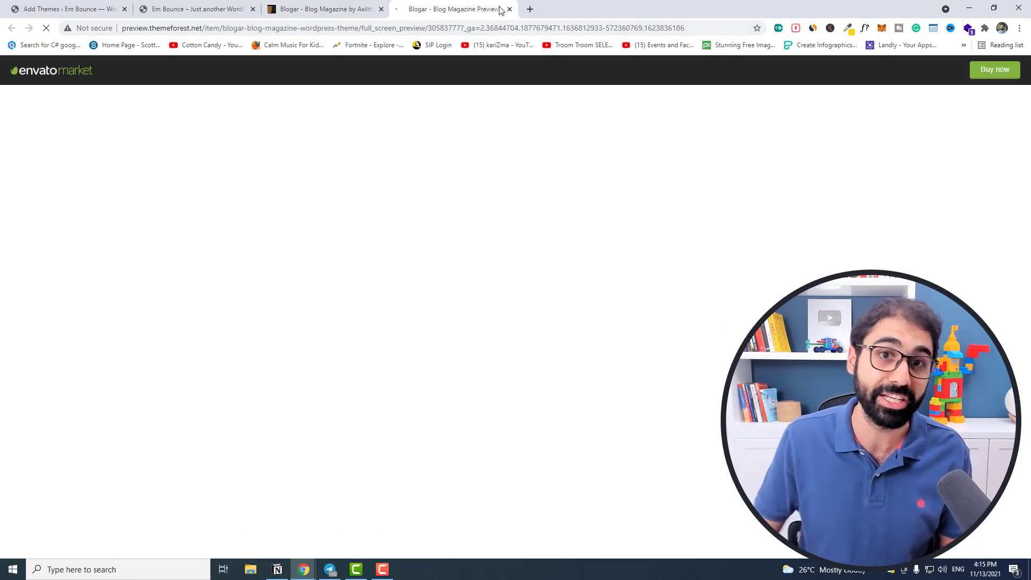
left_click(510, 9)
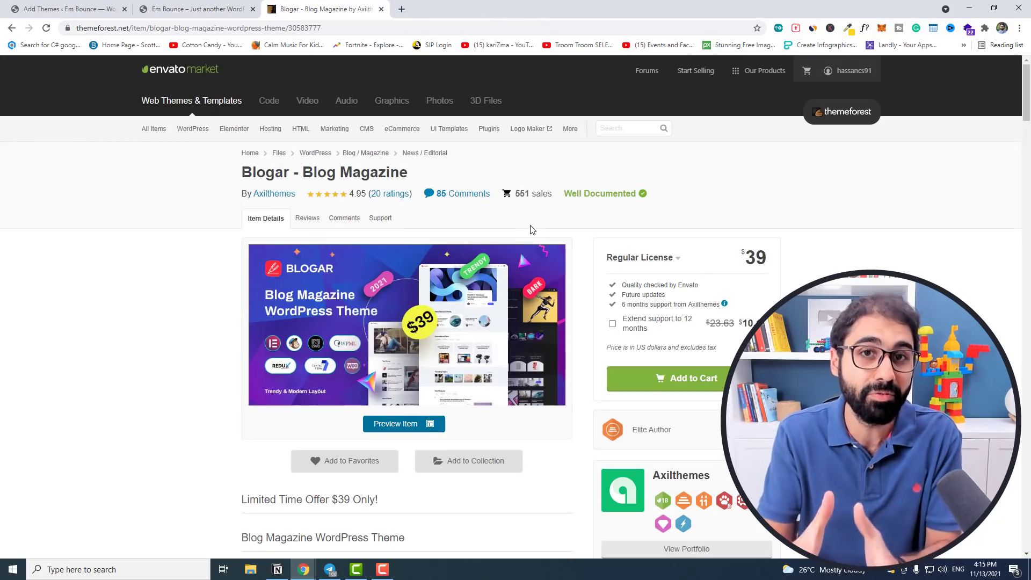
Install and activate the Neve theme from Add Themes.
left_click(244, 8)
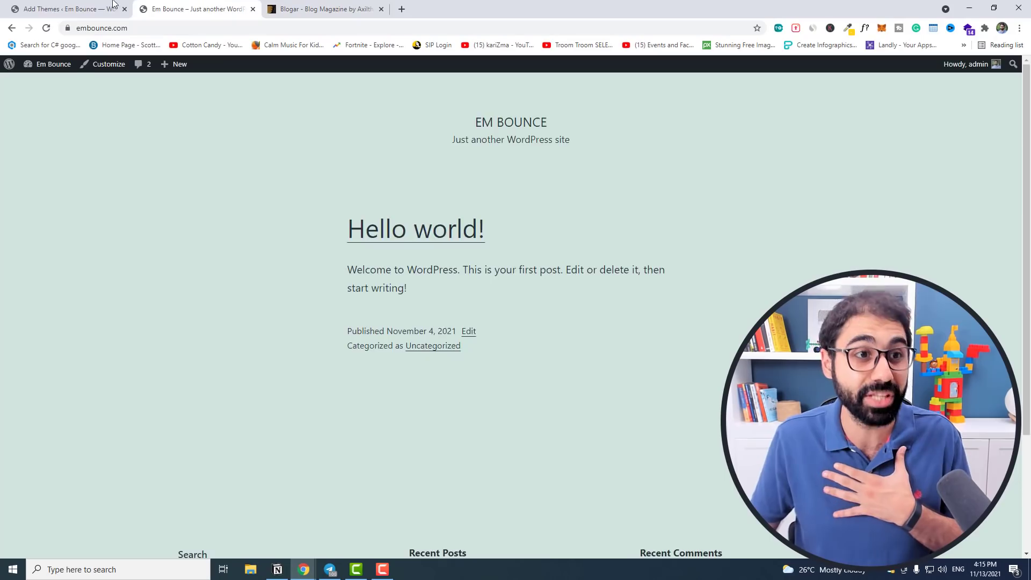
key("ctrl+shift+Tab")
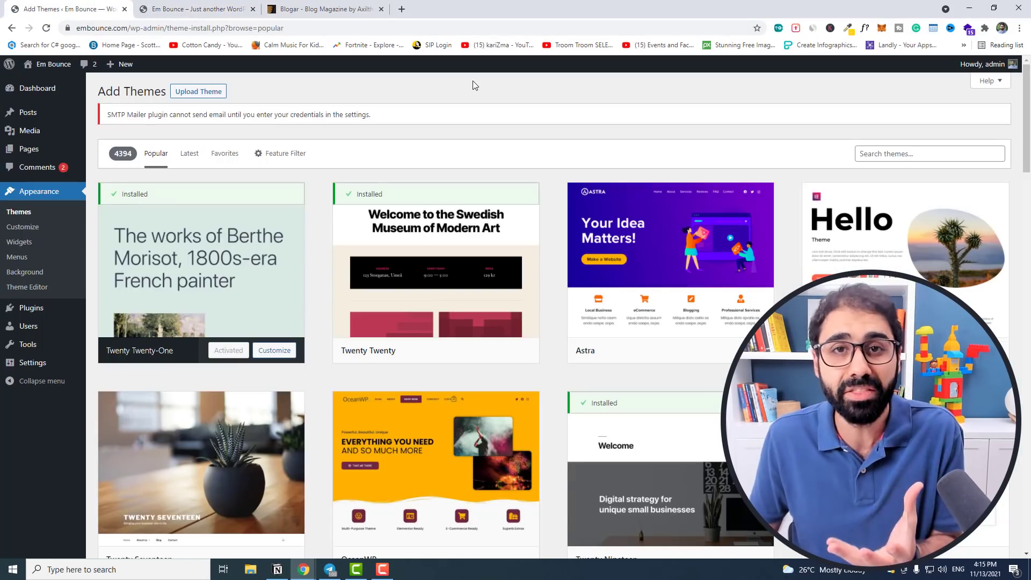
scroll(472, 81, "down", 5)
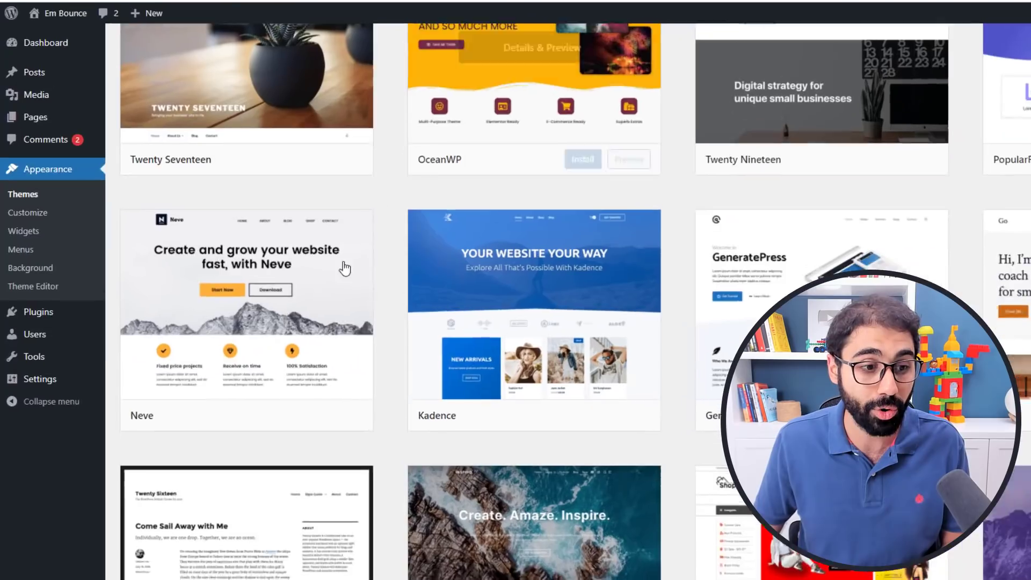
mouse_move(191, 359)
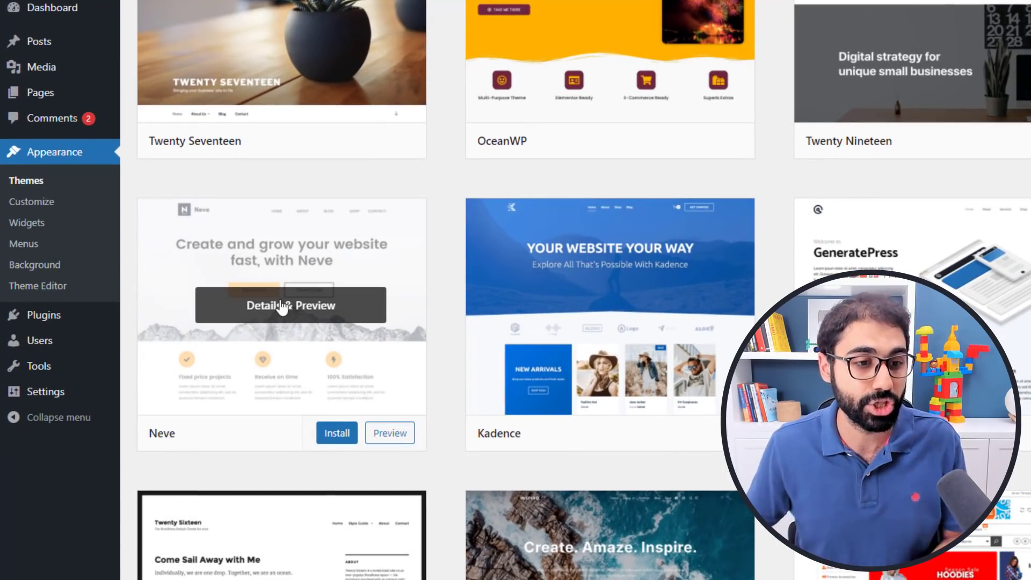
left_click(335, 432)
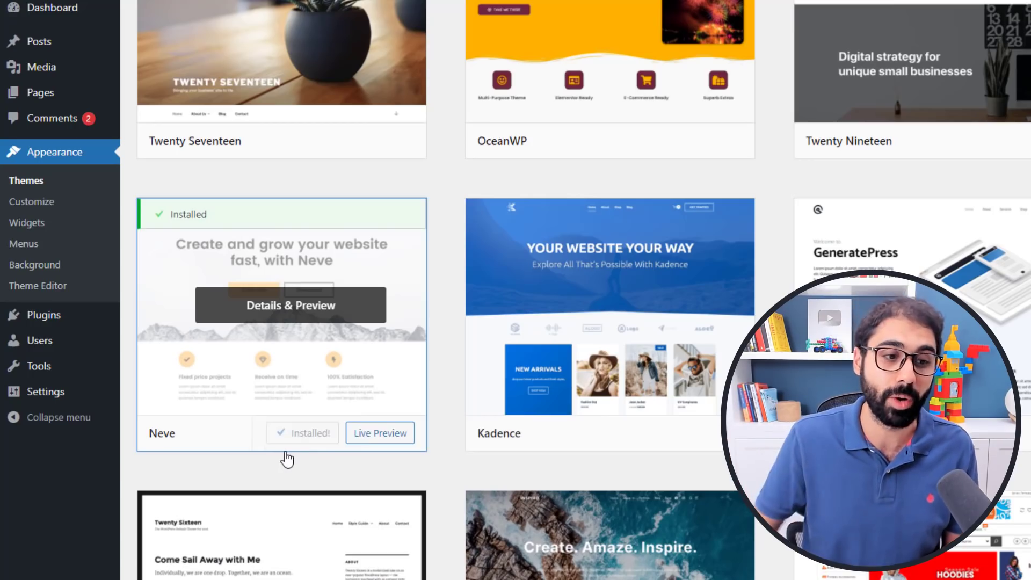
left_click(313, 433)
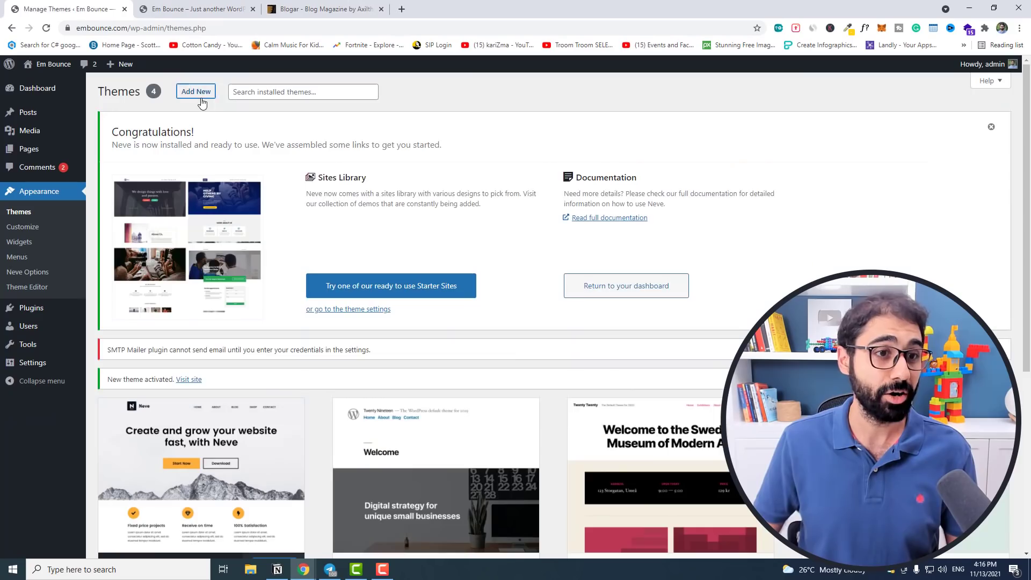
Return to Add New and scroll through the 4394 popular free themes.
left_click(199, 94)
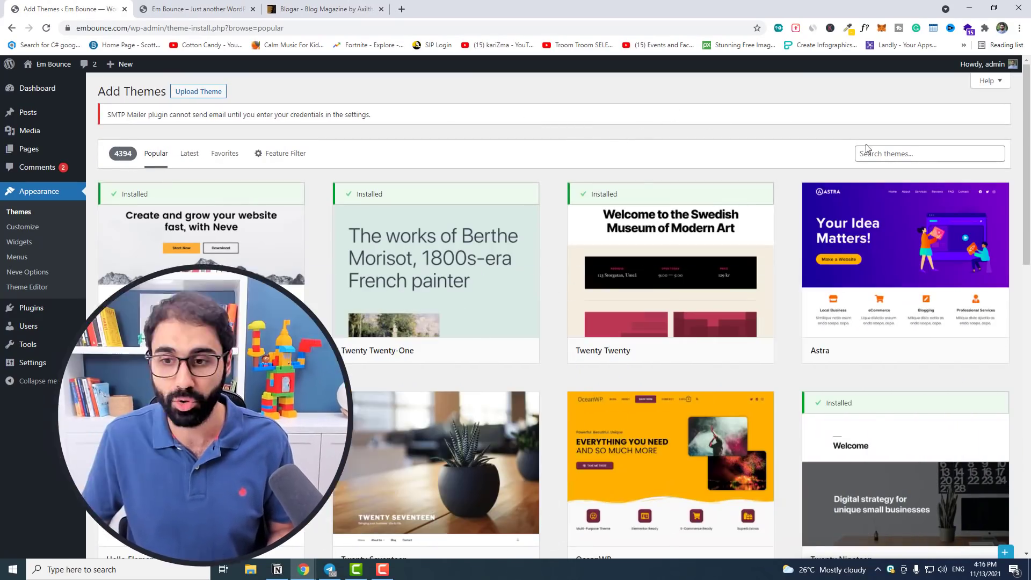
mouse_move(856, 284)
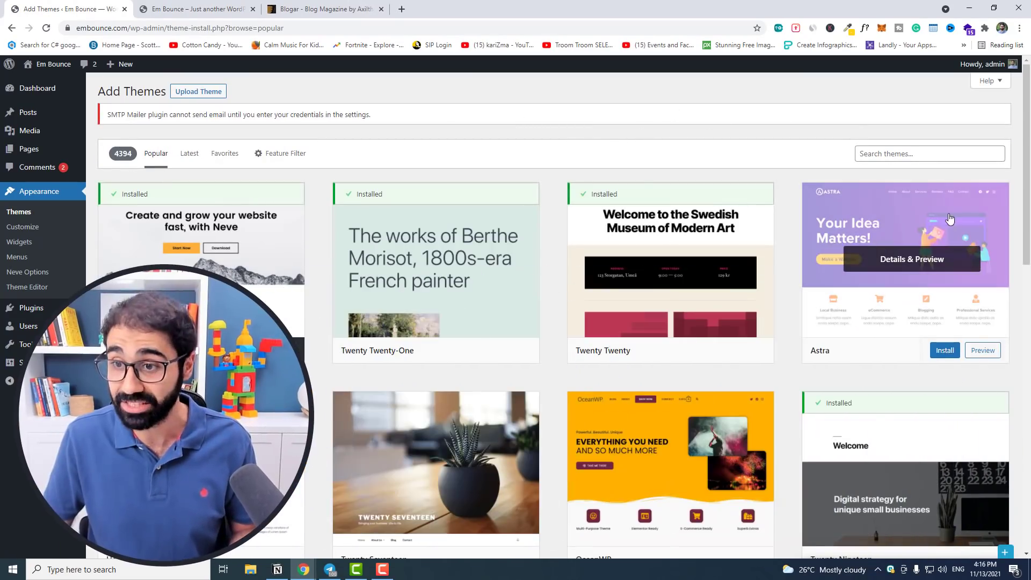
scroll(855, 284, "down", 4)
mouse_move(181, 236)
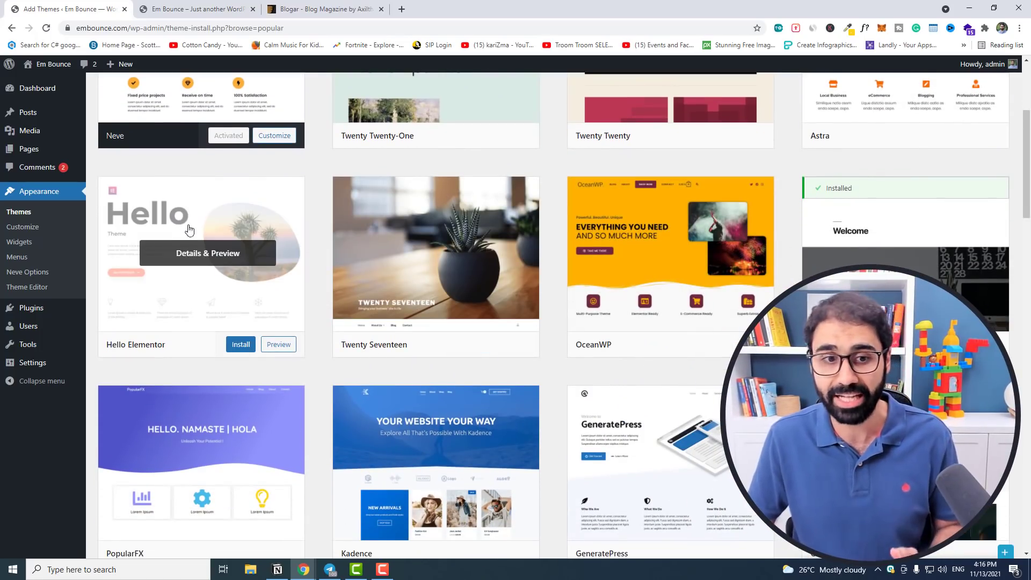
mouse_move(655, 240)
scroll(639, 350, "down", 2)
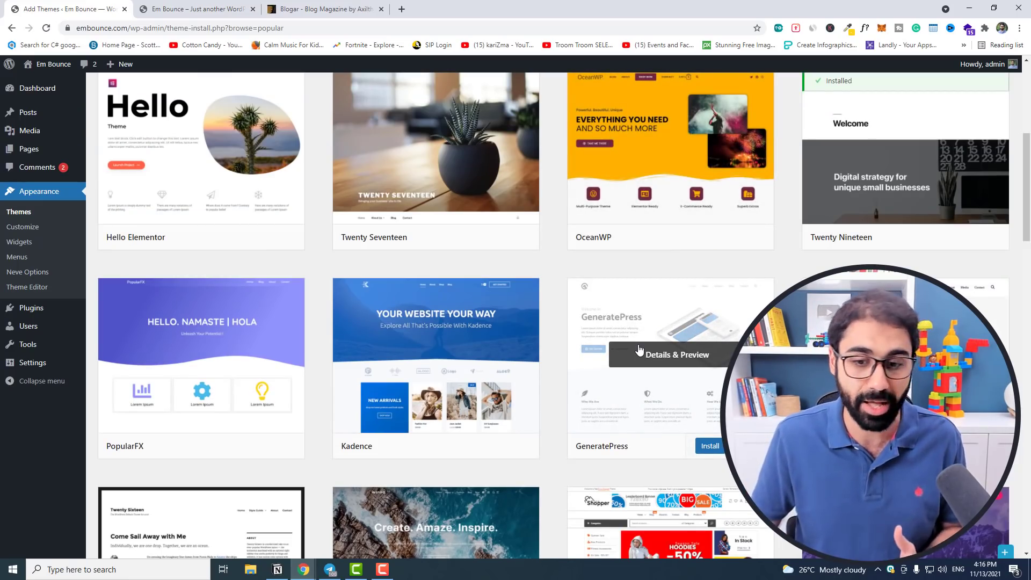
scroll(617, 352, "up", 6)
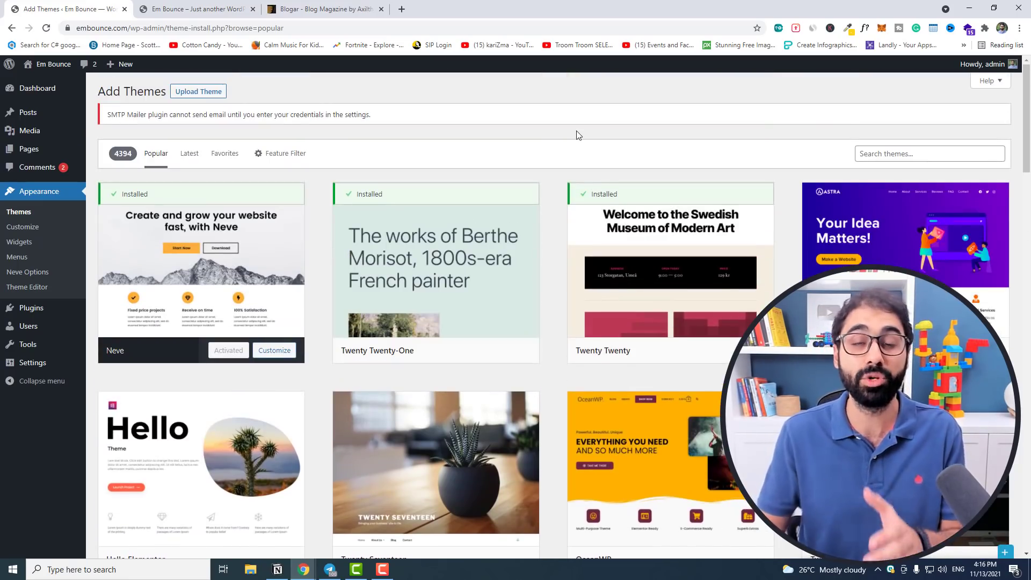
Reload the front page to see the Neve layout and copy the Hello world post's URL.
left_click(233, 6)
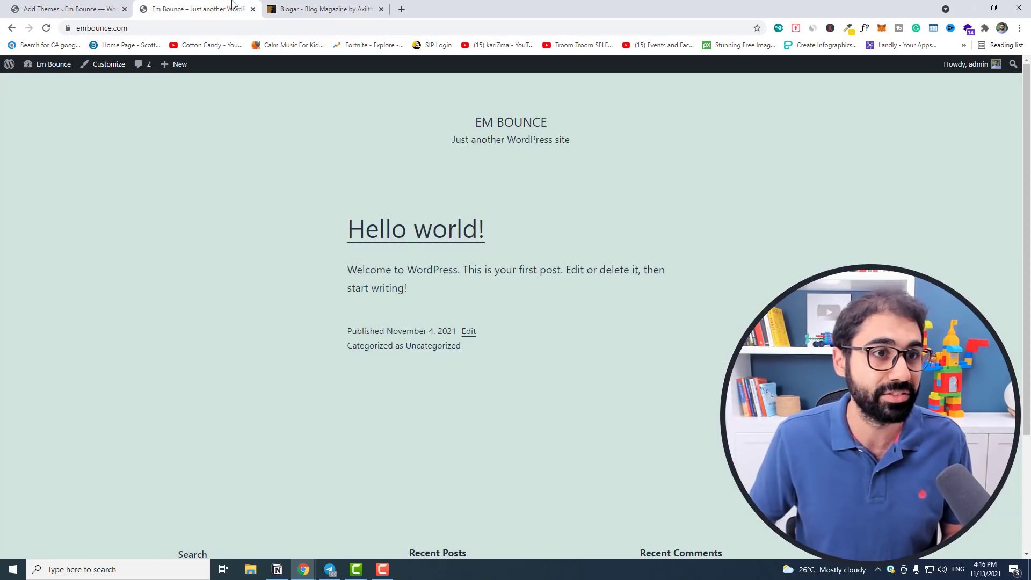
left_click(46, 28)
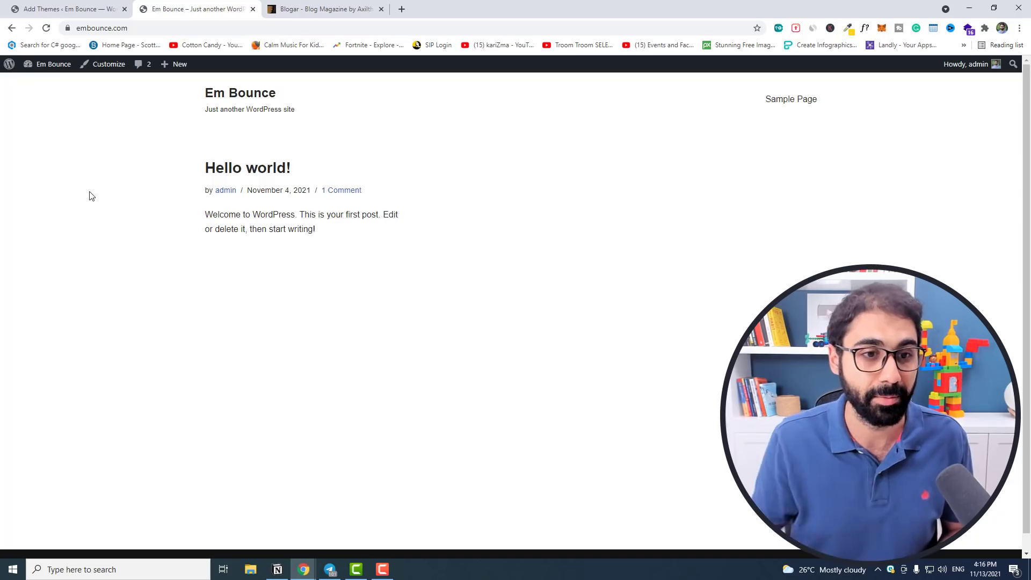
left_click(244, 166)
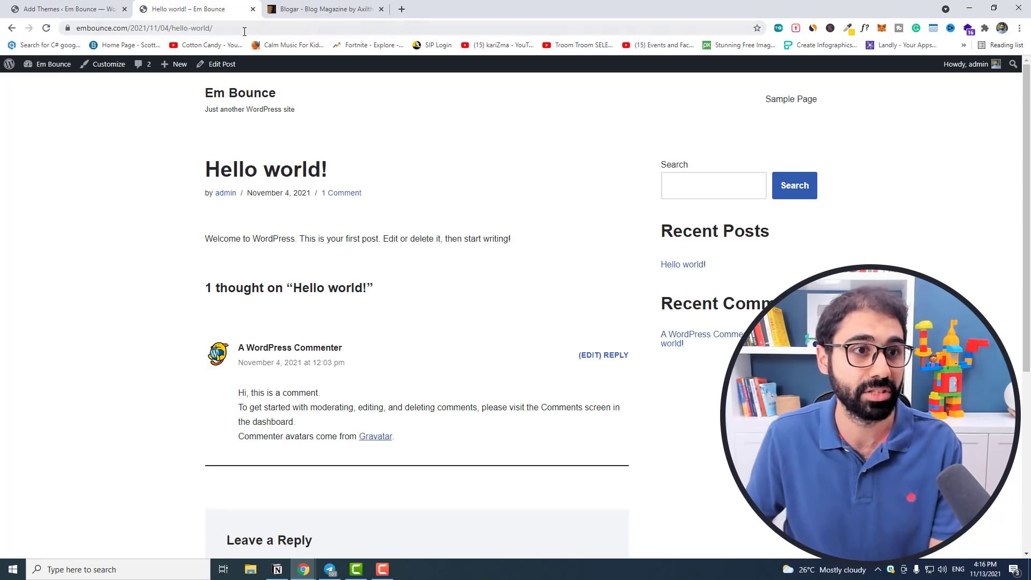
left_click(314, 28)
key("ctrl+c")
Test the Hello world post in PageSpeed Insights (96 mobile, 100 desktop), then return to Add Themes.
left_click(401, 9)
type("google pa")
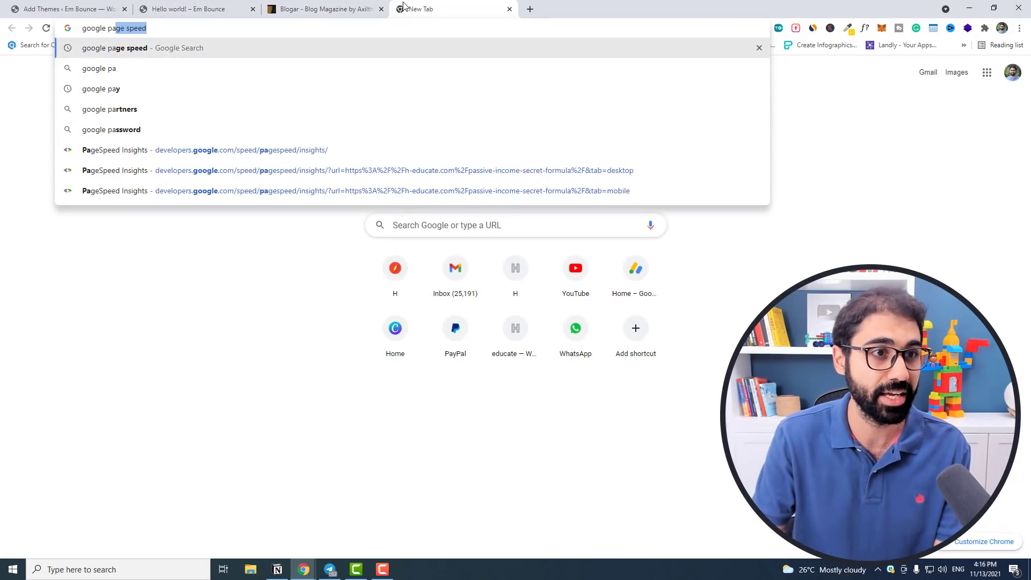
left_click(365, 149)
left_click(366, 162)
key("ctrl+v")
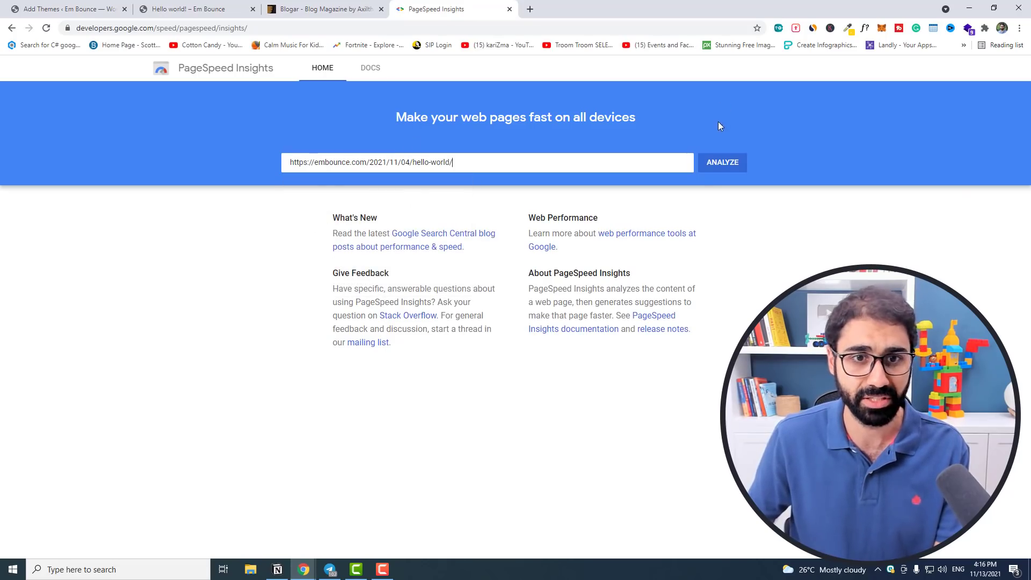
left_click(714, 162)
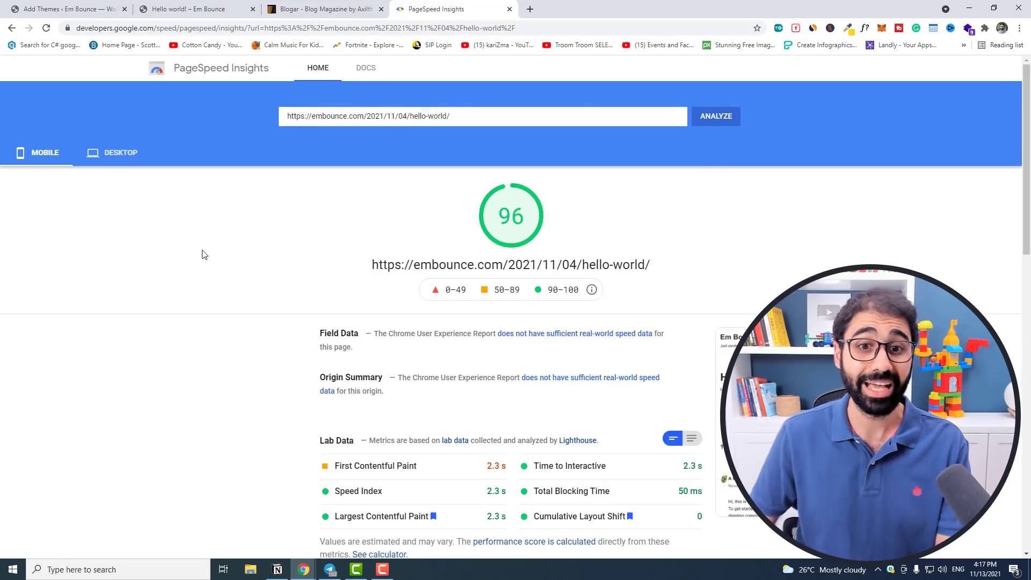
left_click(113, 156)
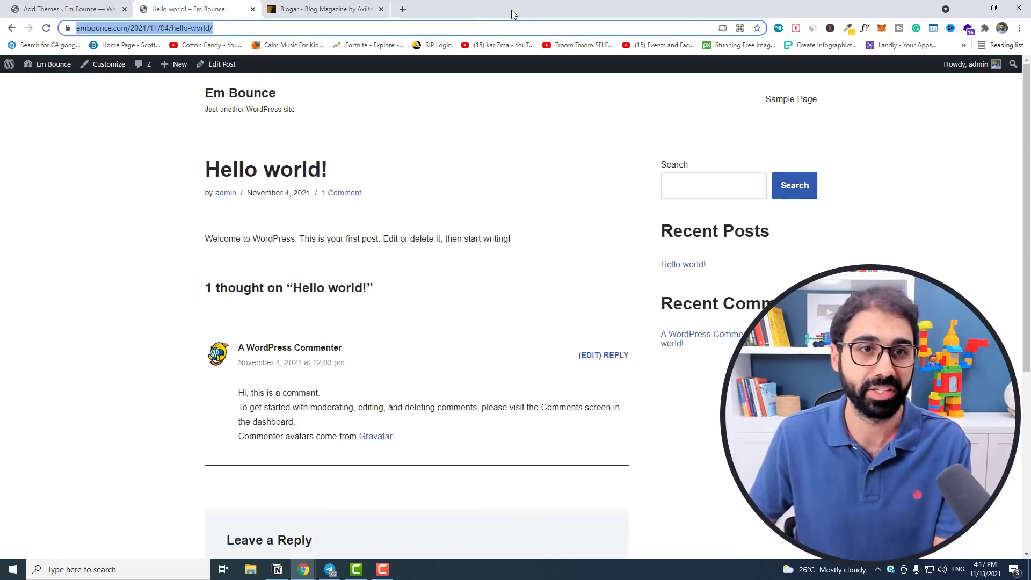
left_click(510, 9)
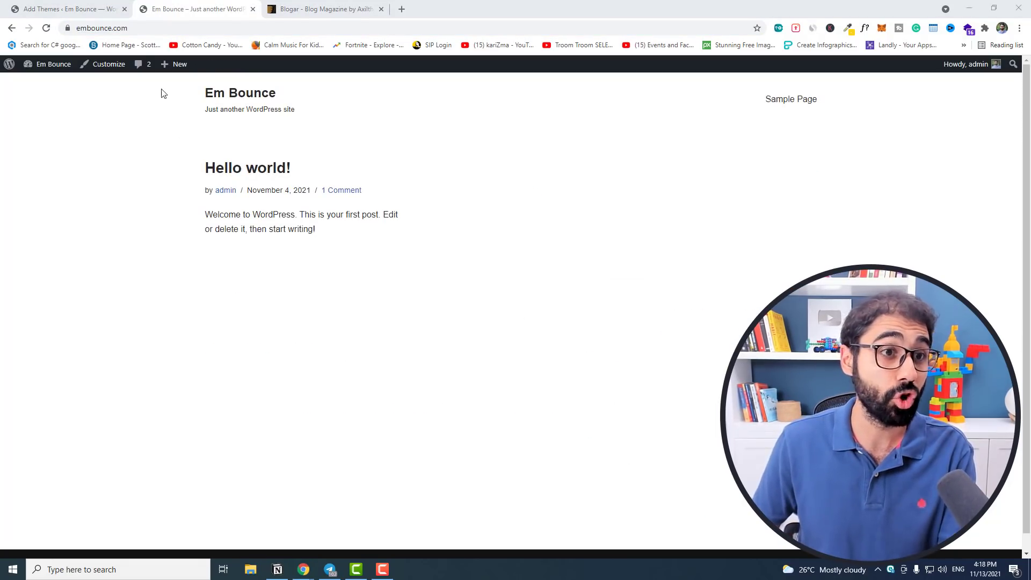
left_click(105, 11)
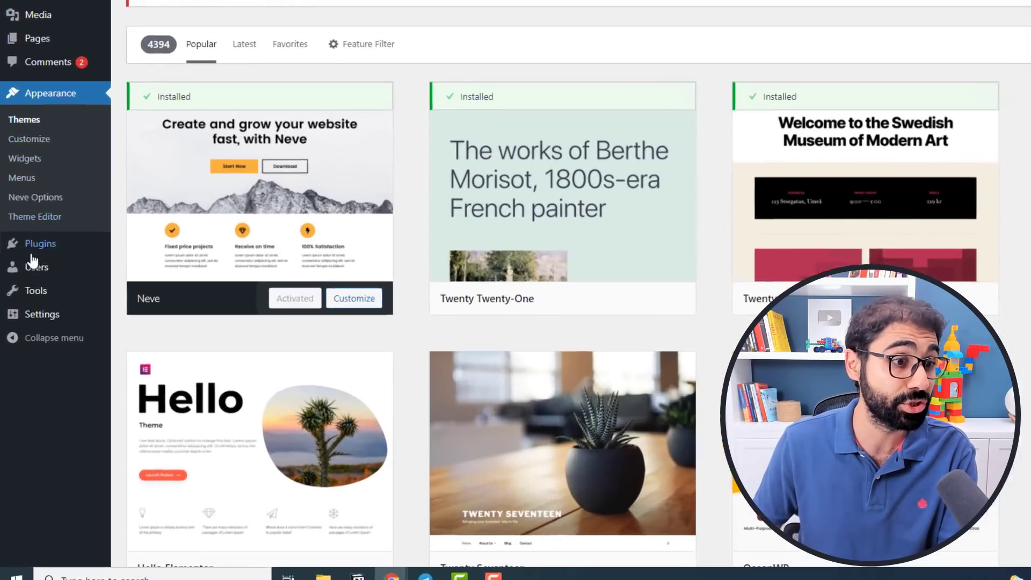
mouse_move(42, 364)
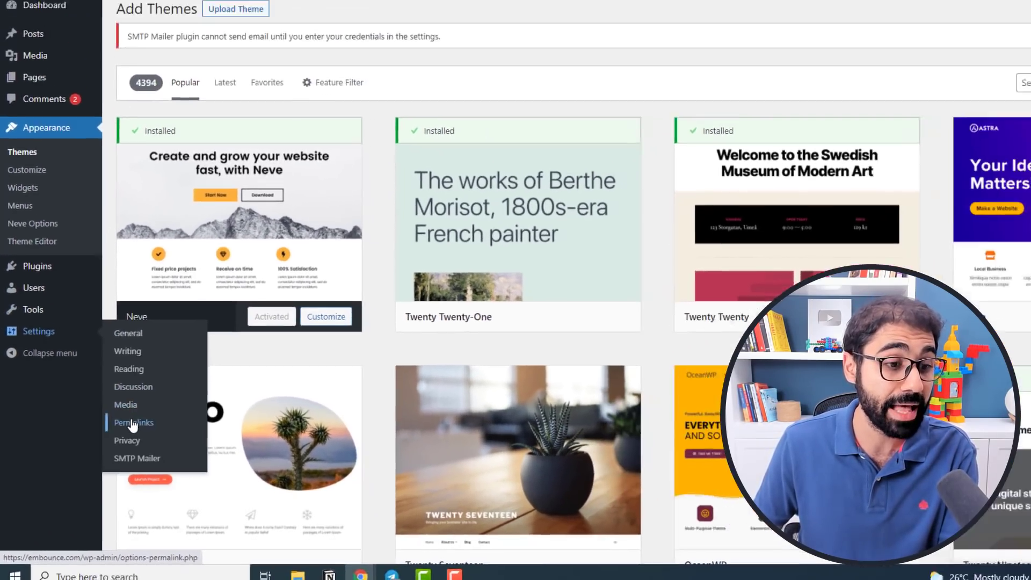
Set the permalink structure to Post name and save.
left_click(165, 398)
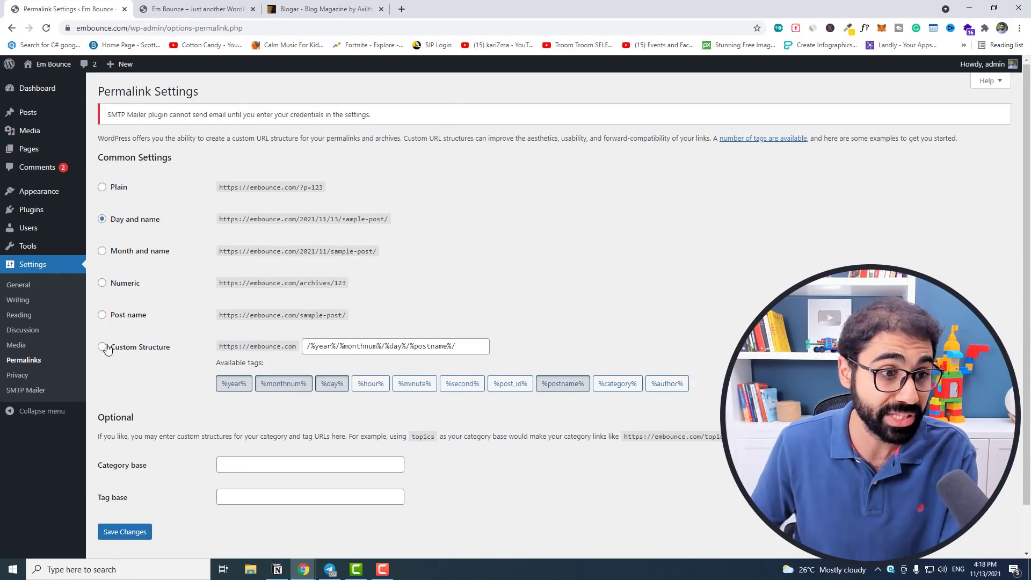
left_click(103, 315)
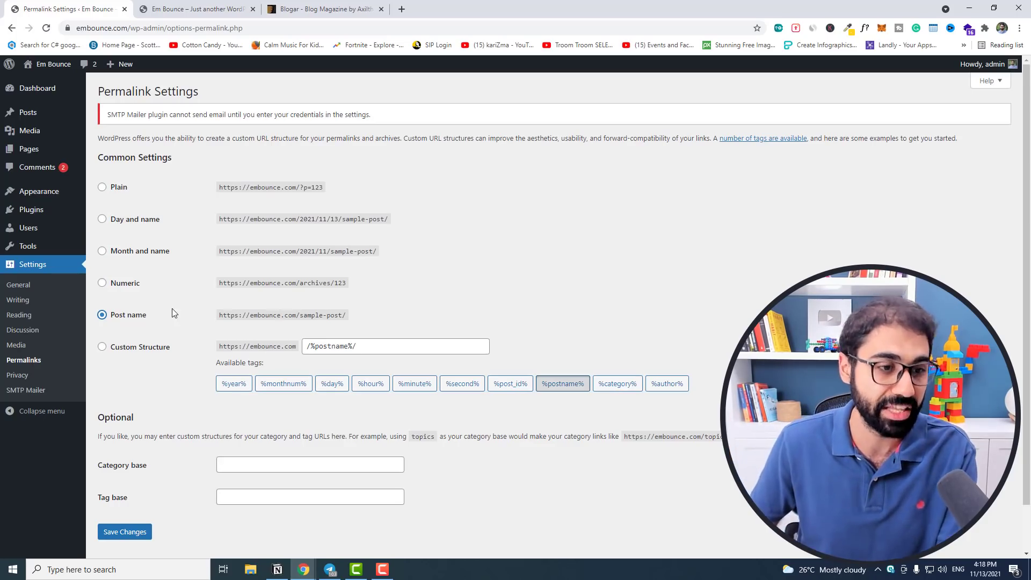
left_click(114, 537)
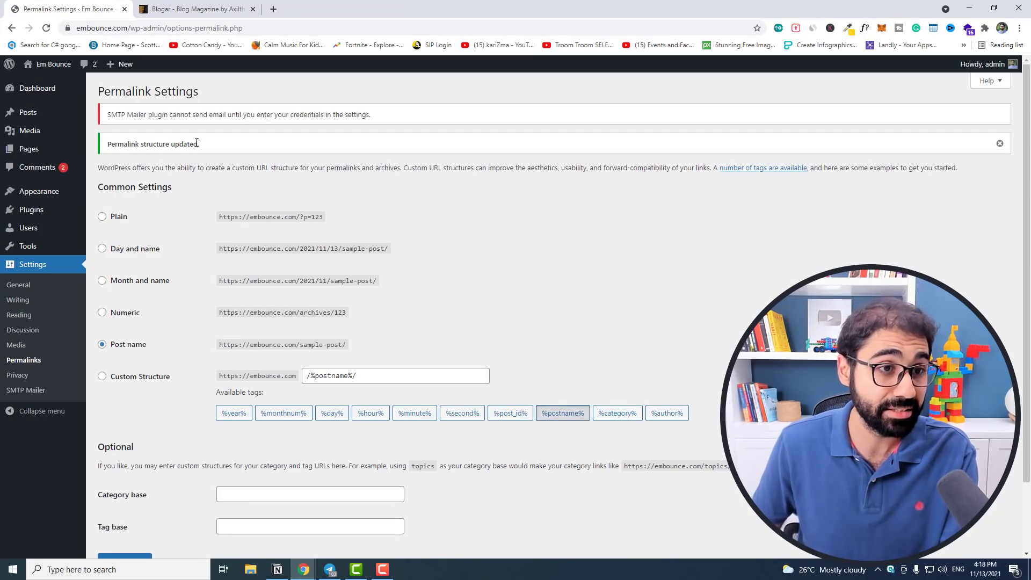
Open the live site in a new tab and confirm Hello world! loads at embounce.com/hello-world/.
right_click(36, 81)
left_click(47, 85)
left_click(165, 7)
left_click(253, 169)
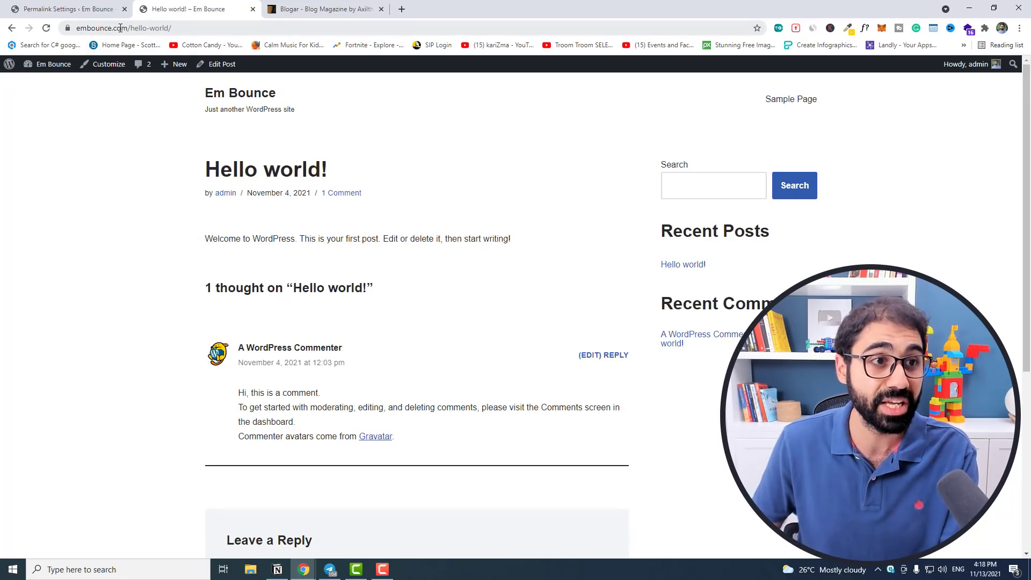
left_click_drag(131, 28, 171, 30)
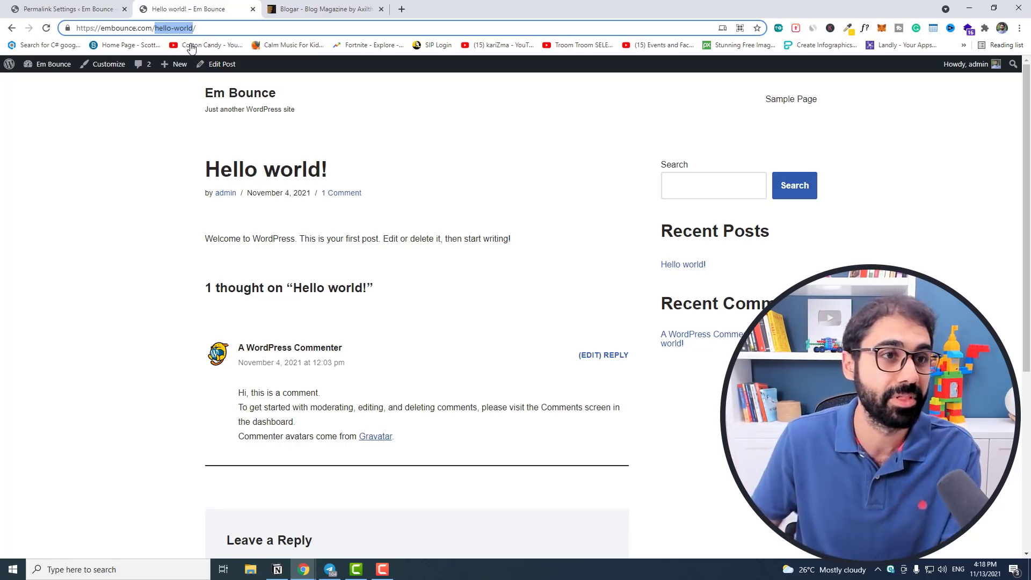
key("ctrl+Page_Up")
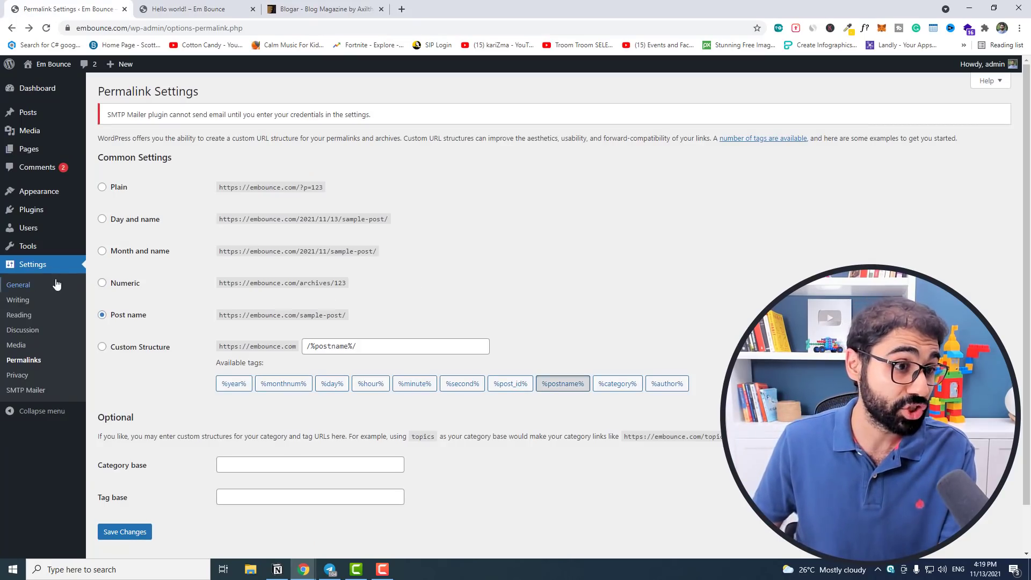
Delete the default tagline in General Settings.
left_click(23, 286)
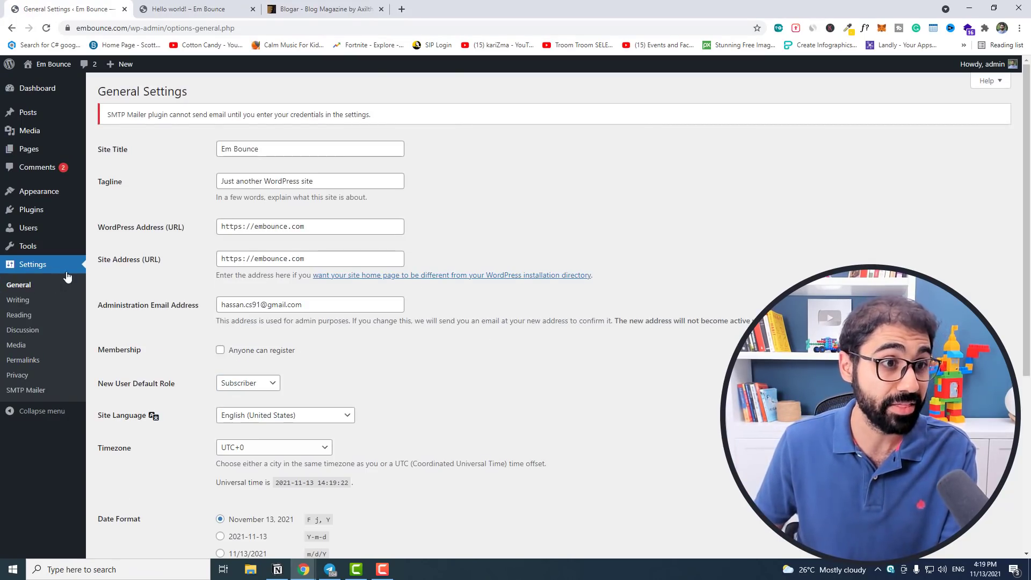
left_click_drag(331, 181, 195, 199)
key("BackSpace")
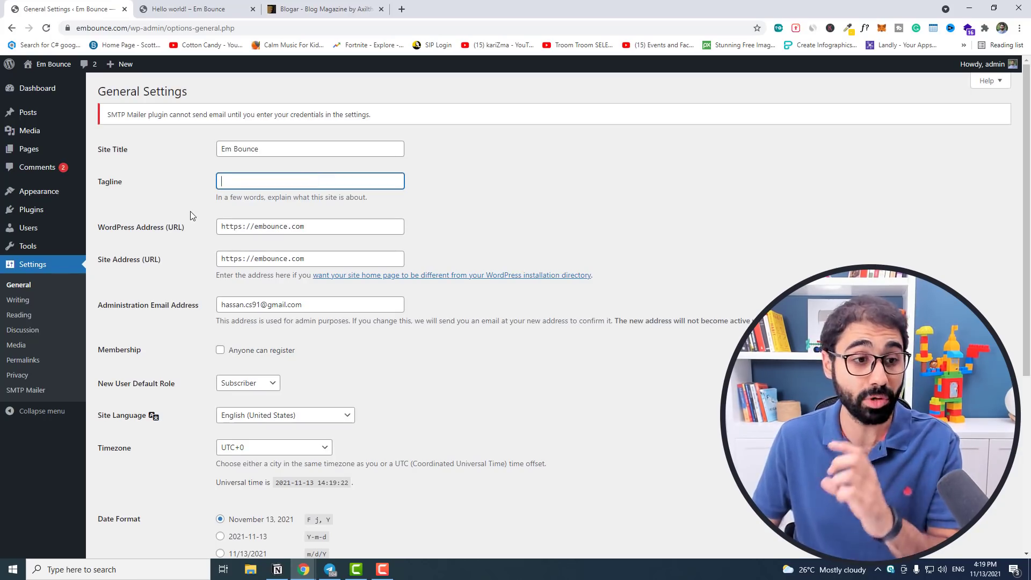
Check the WordPress Address URL and save the General Settings.
left_click_drag(217, 226, 325, 212)
left_click(296, 230)
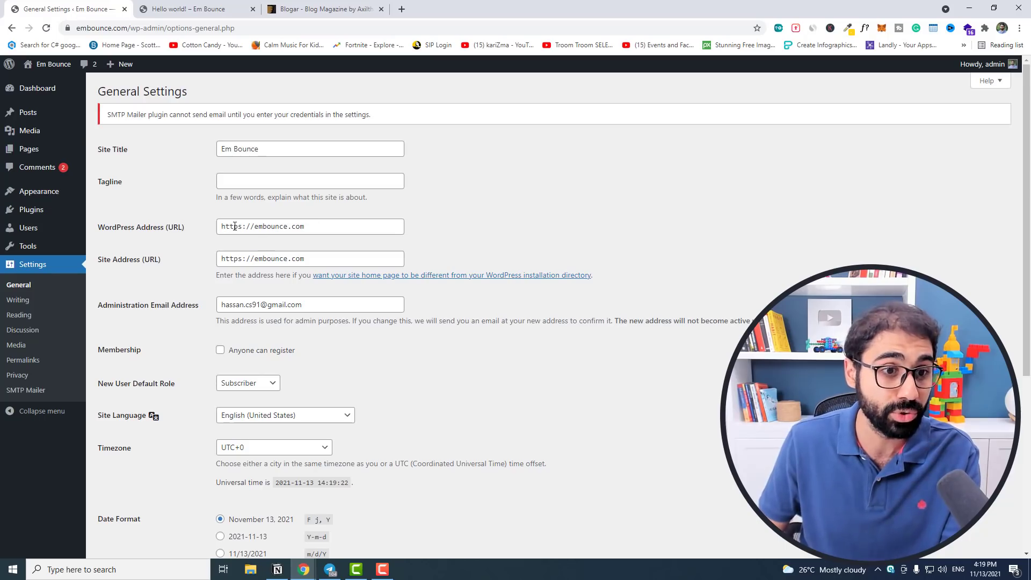
left_click(238, 225)
left_click_drag(252, 226, 328, 224)
left_click(323, 225)
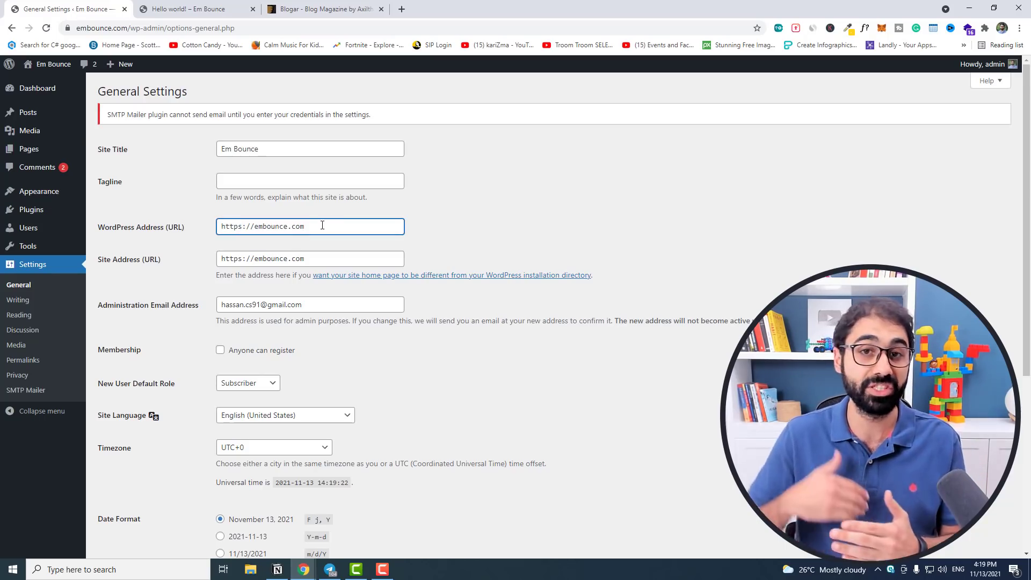
left_click_drag(308, 224, 194, 240)
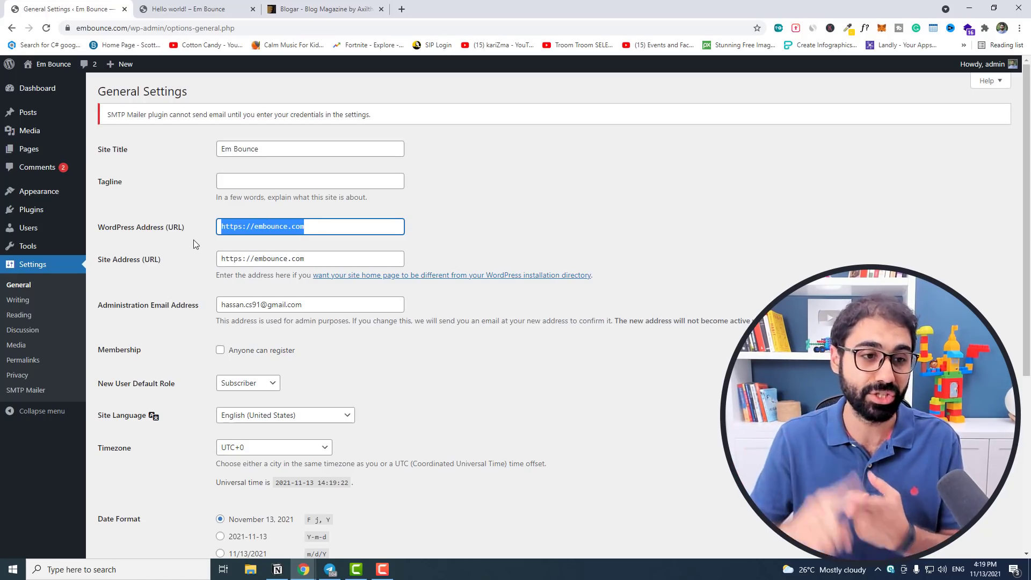
scroll(412, 187, "down", 5)
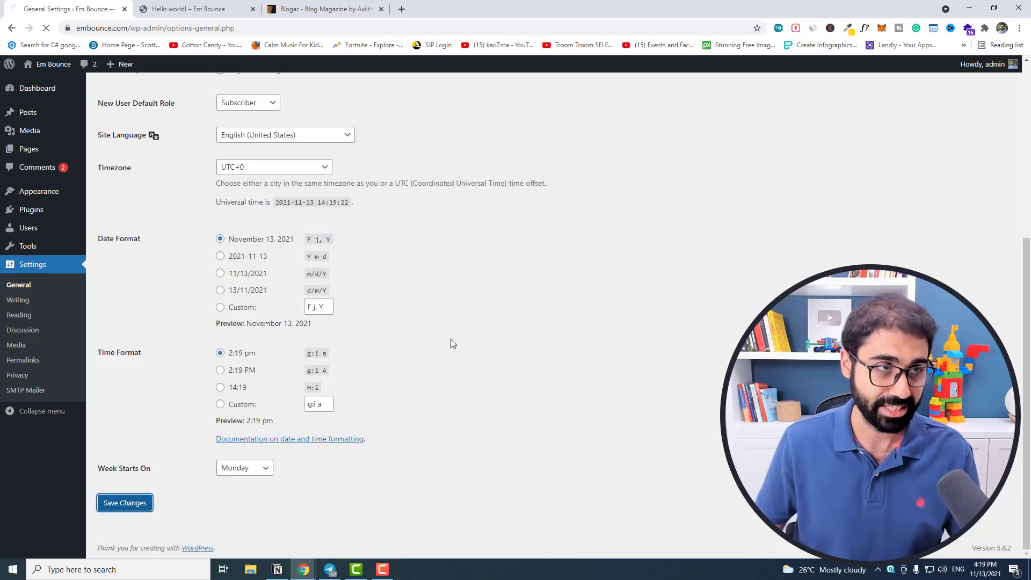
left_click(122, 502)
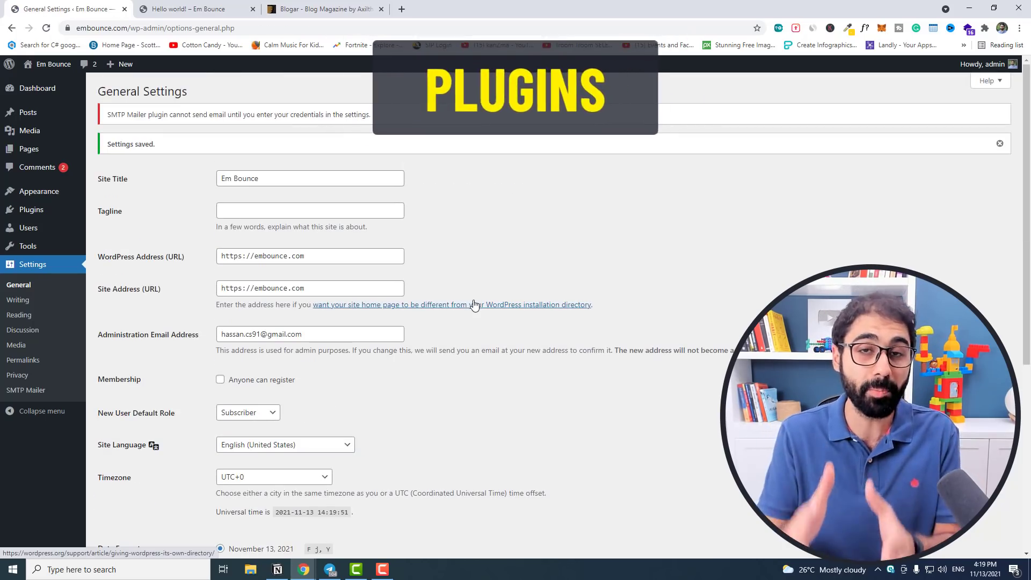
mouse_move(22, 214)
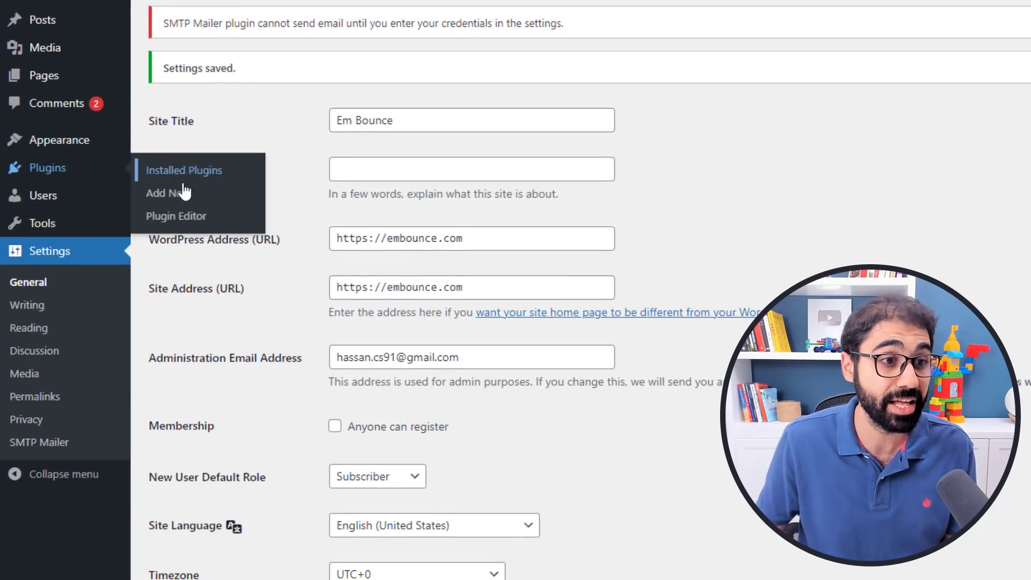
Search Add Plugins for 'wordfence', then install and activate Wordfence Security 7.5.6.
left_click(168, 192)
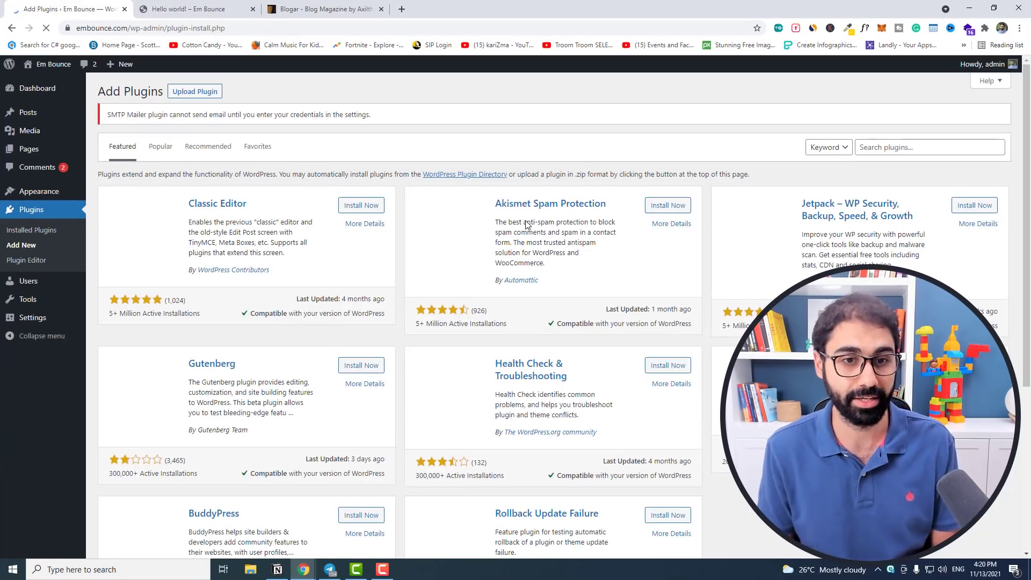
left_click(905, 150)
type("wordfence")
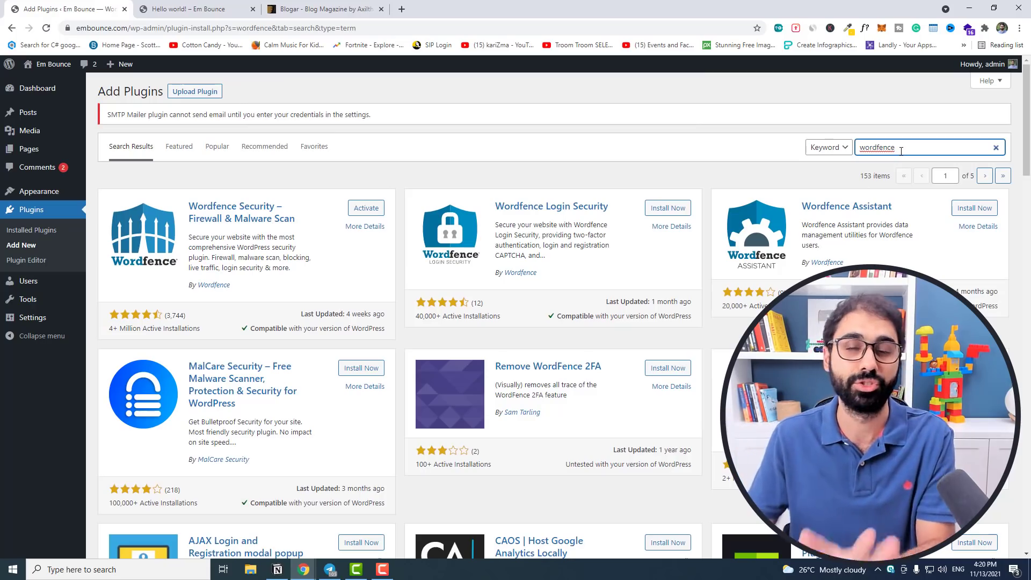
left_click(368, 213)
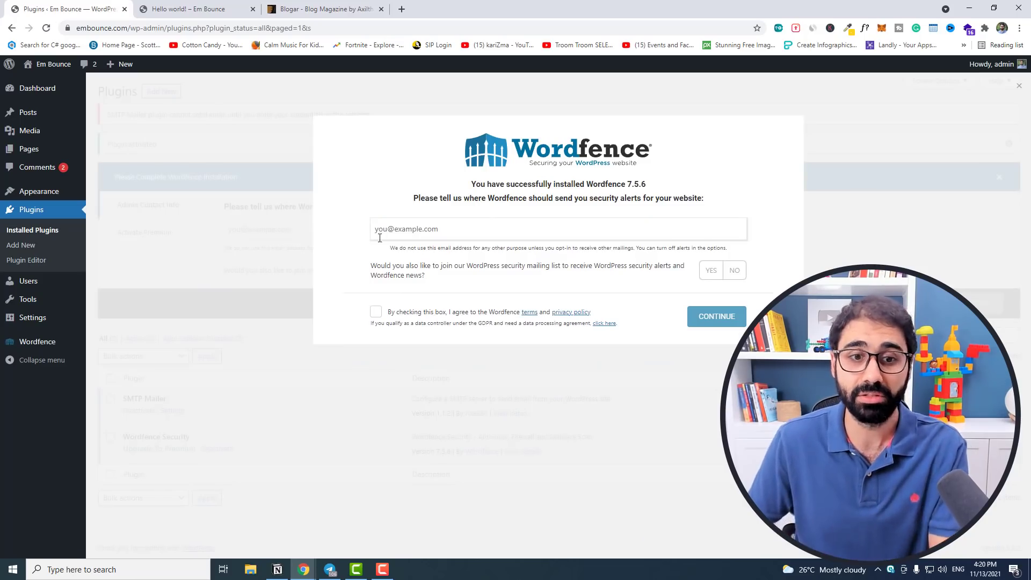
Accept Wordfence's terms, decline the mailing list, enter the alert e-mail address, and skip the premium key.
left_click(376, 313)
left_click(734, 272)
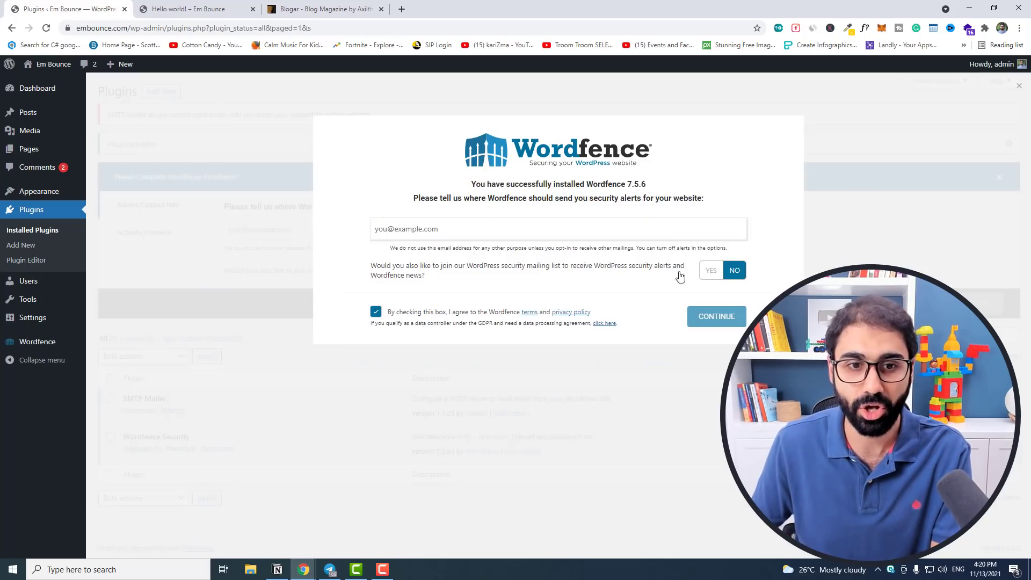
left_click(643, 235)
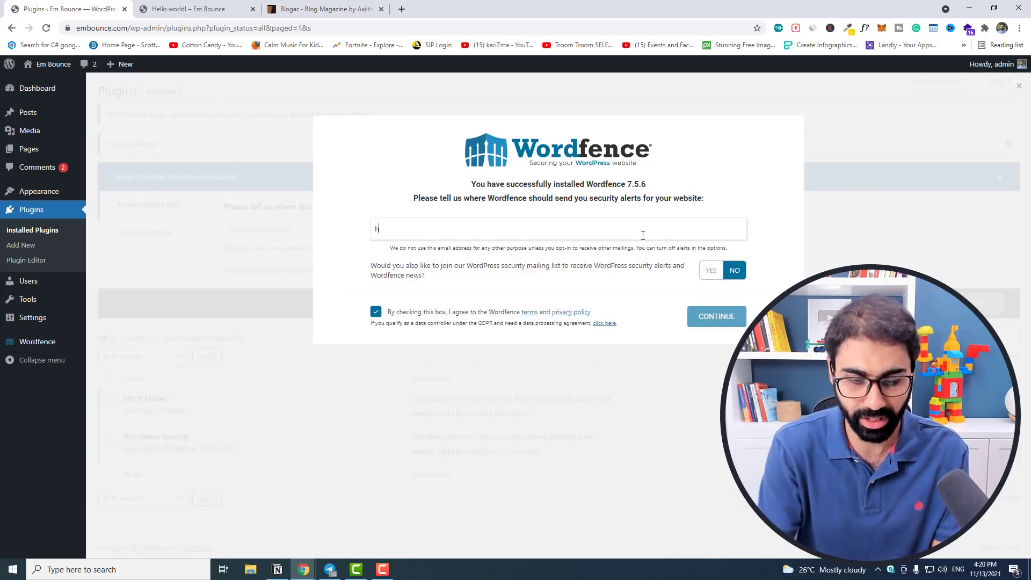
left_click(727, 317)
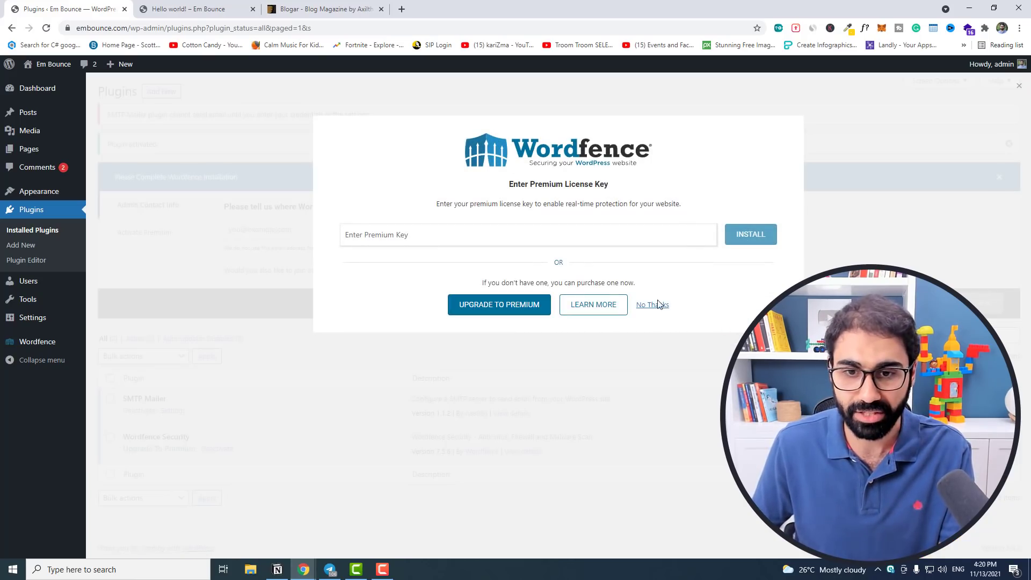
left_click(650, 307)
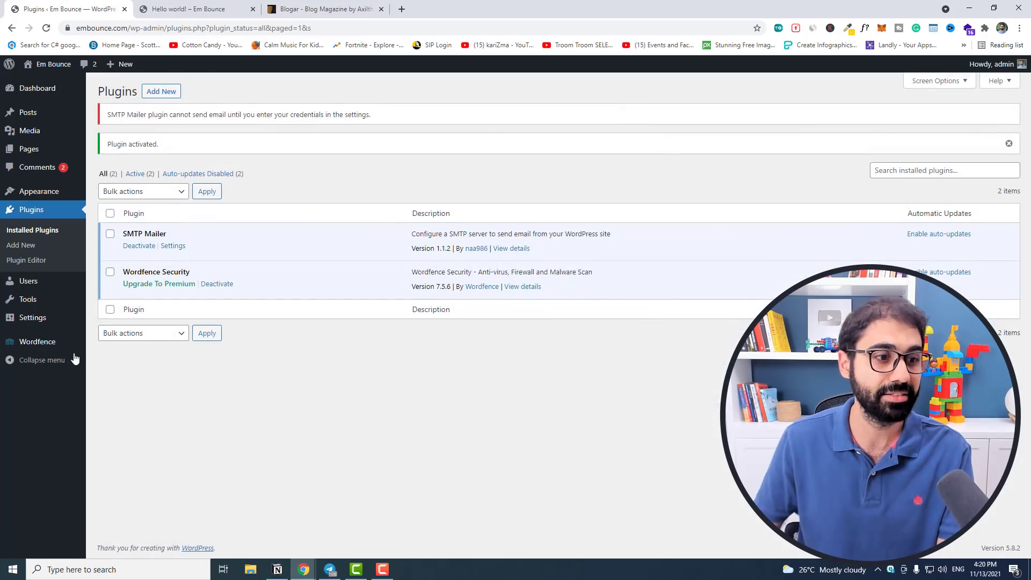
From the Wordfence dashboard, download the .user.ini backup and install the firewall optimization.
mouse_move(53, 349)
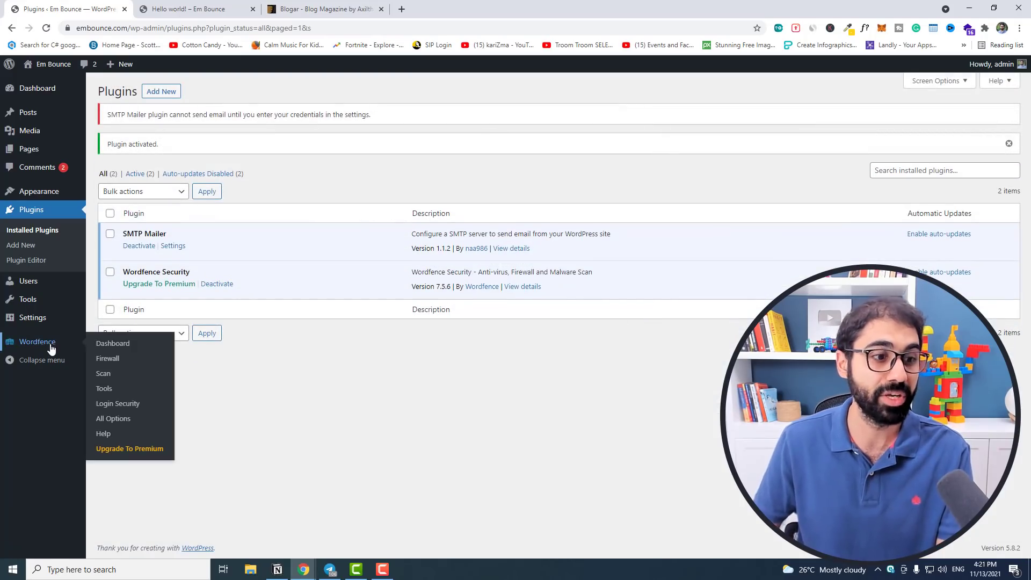
left_click(110, 345)
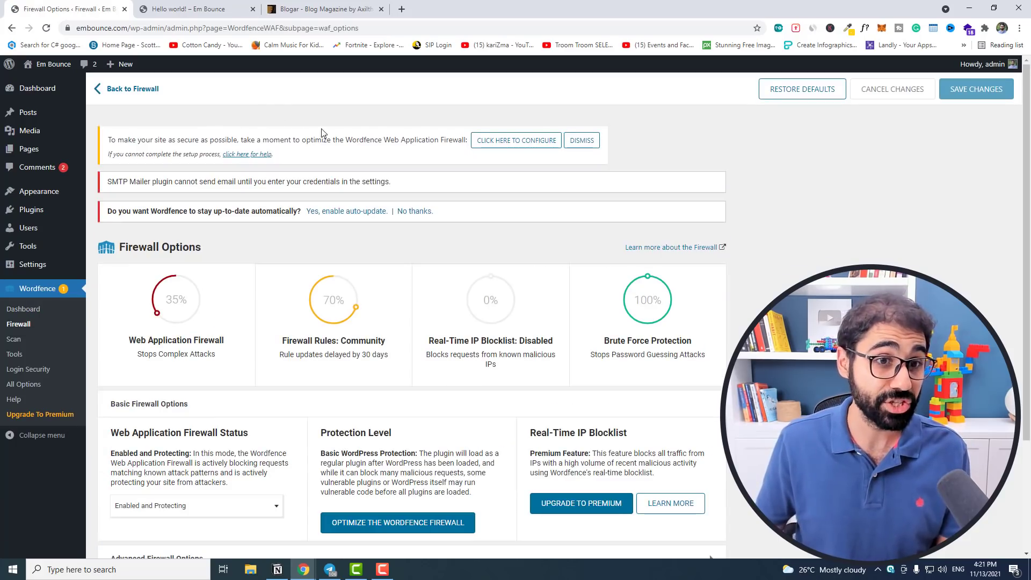
left_click(509, 139)
left_click(390, 456)
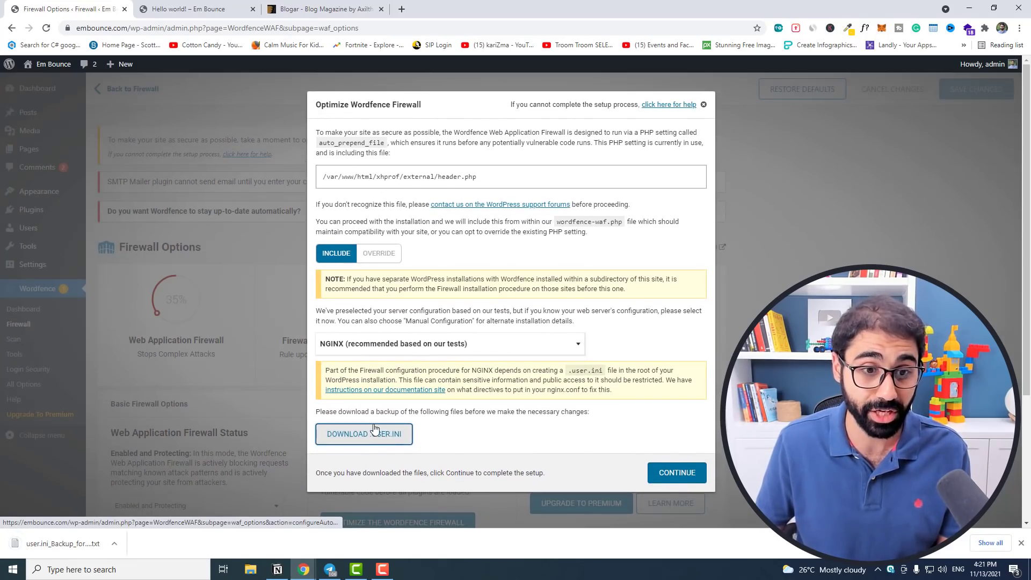
left_click(675, 473)
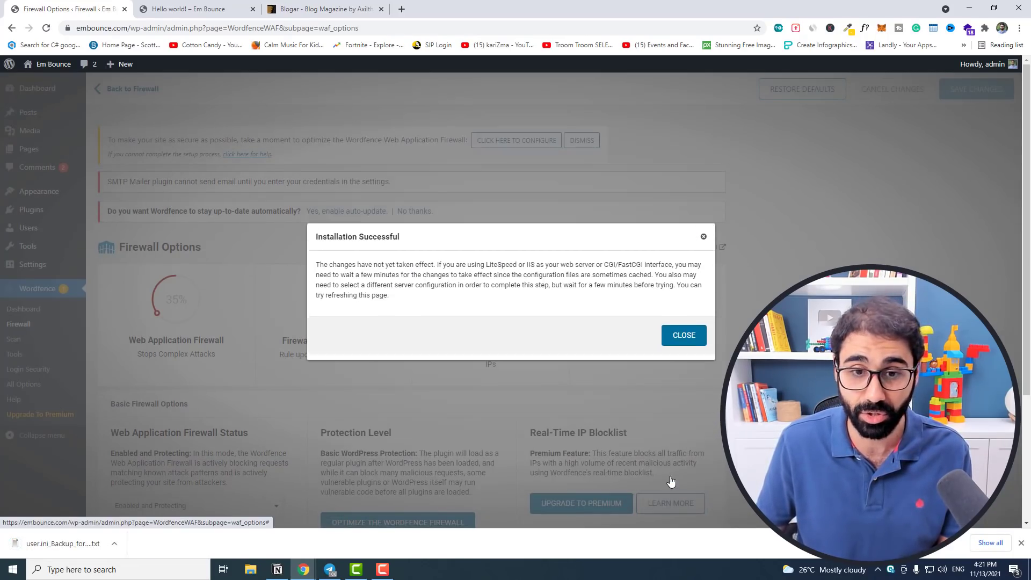
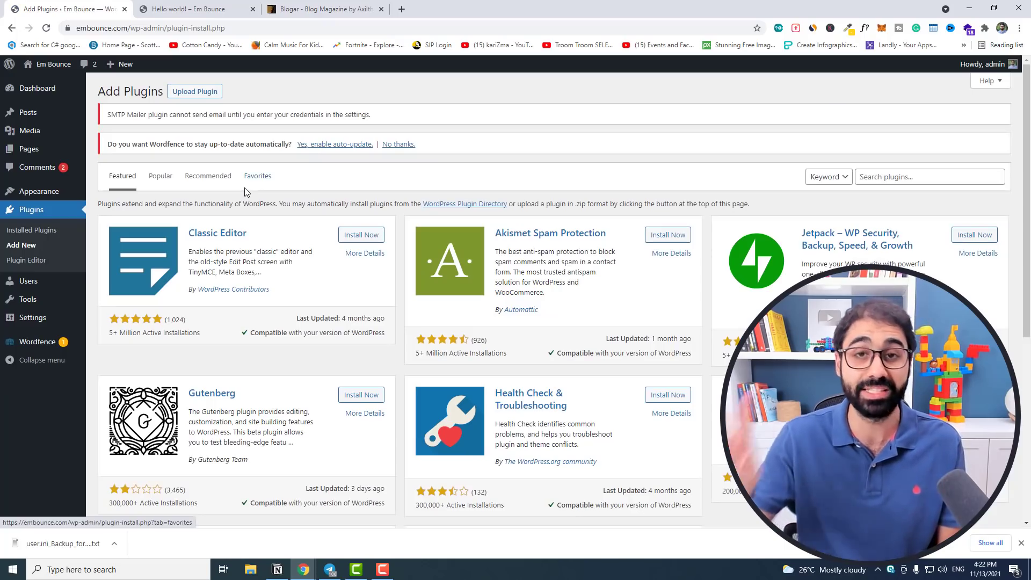
Search plugins for 'updraft', then install and activate UpdraftPlus WordPress Backup Plugin.
left_click(896, 178)
type("updfra")
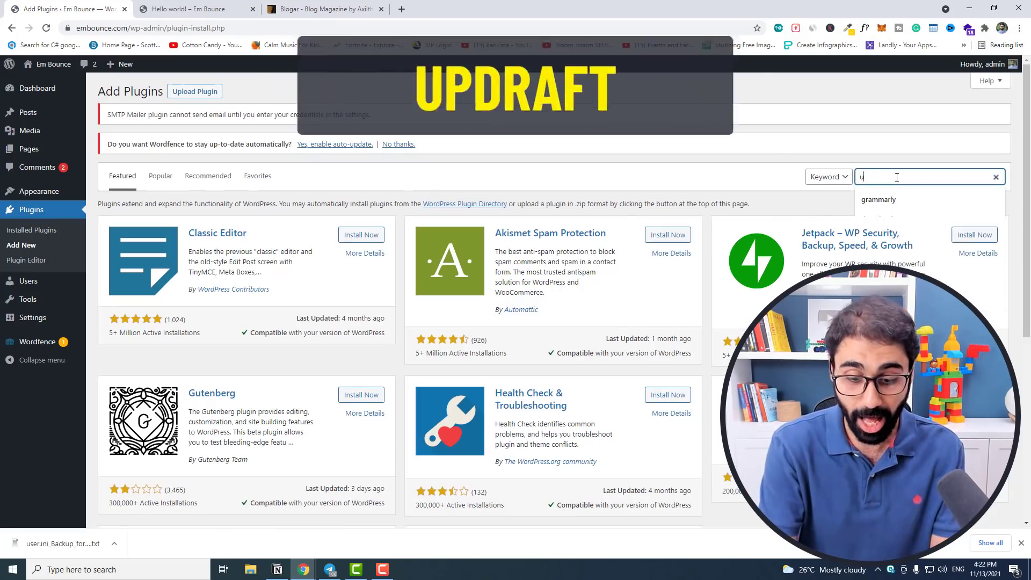
key("BackSpace")
key("BackSpace")
key("BackSpace")
type("raft")
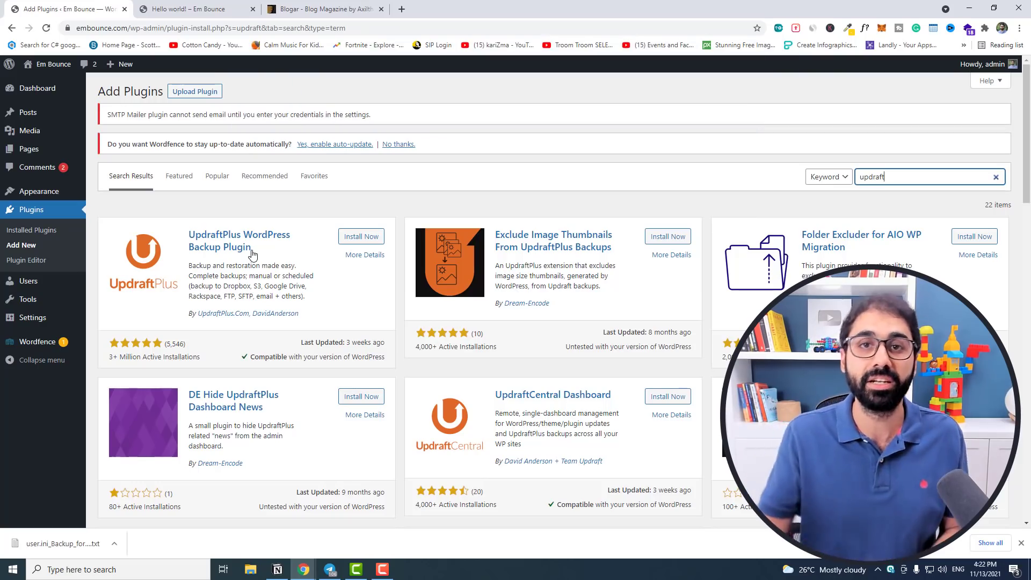
left_click(345, 238)
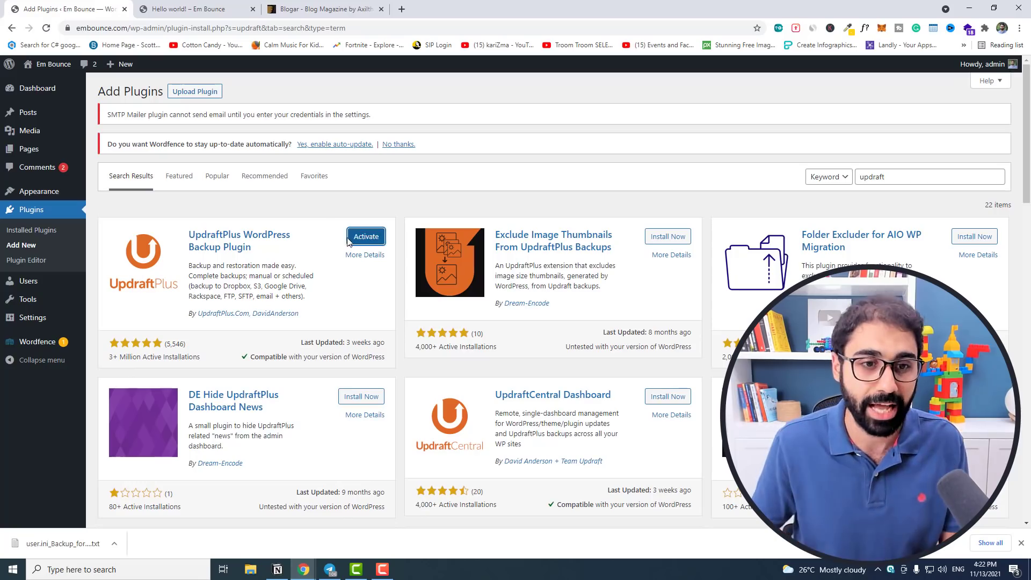
left_click(359, 238)
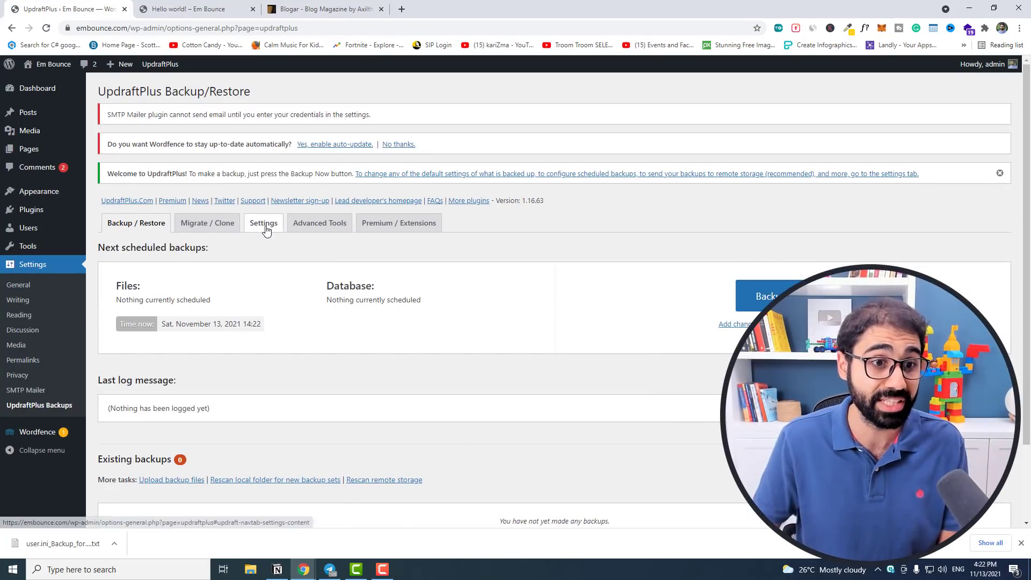
In UpdraftPlus Settings, set both the files and database backup schedules to Weekly.
left_click(263, 223)
left_click(279, 255)
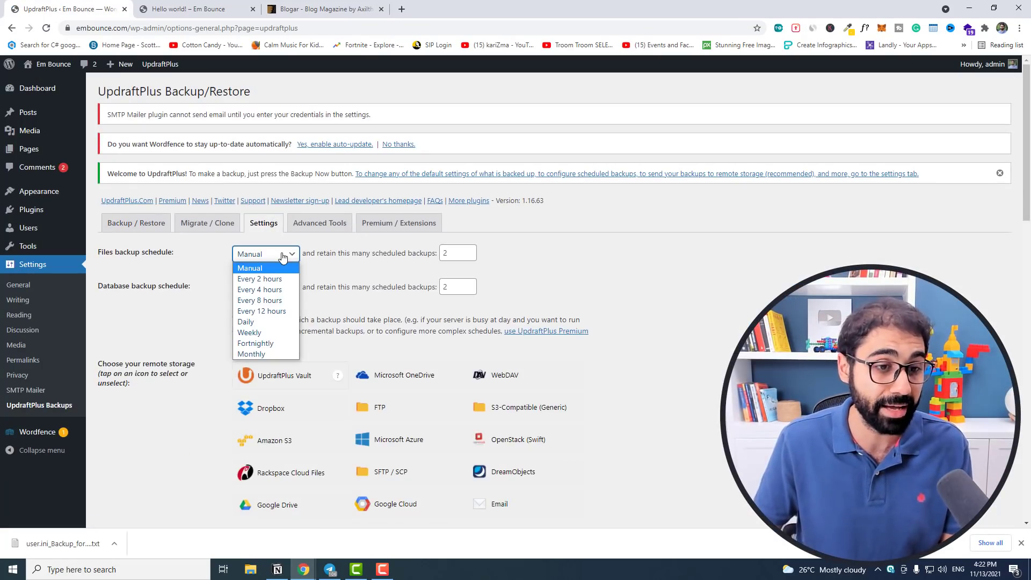
left_click(258, 332)
left_click(266, 288)
left_click(261, 365)
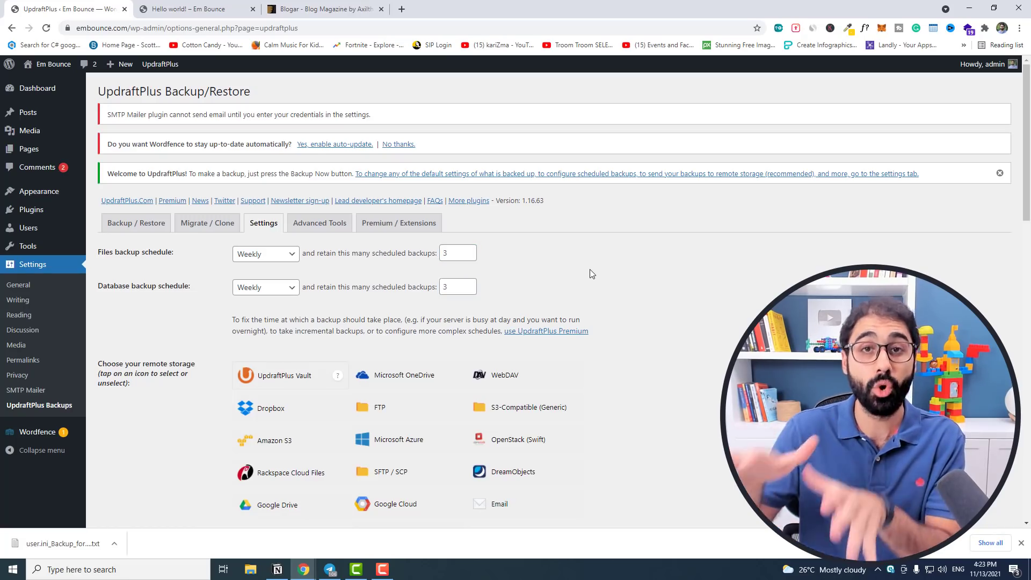
scroll(621, 246, "down", 5)
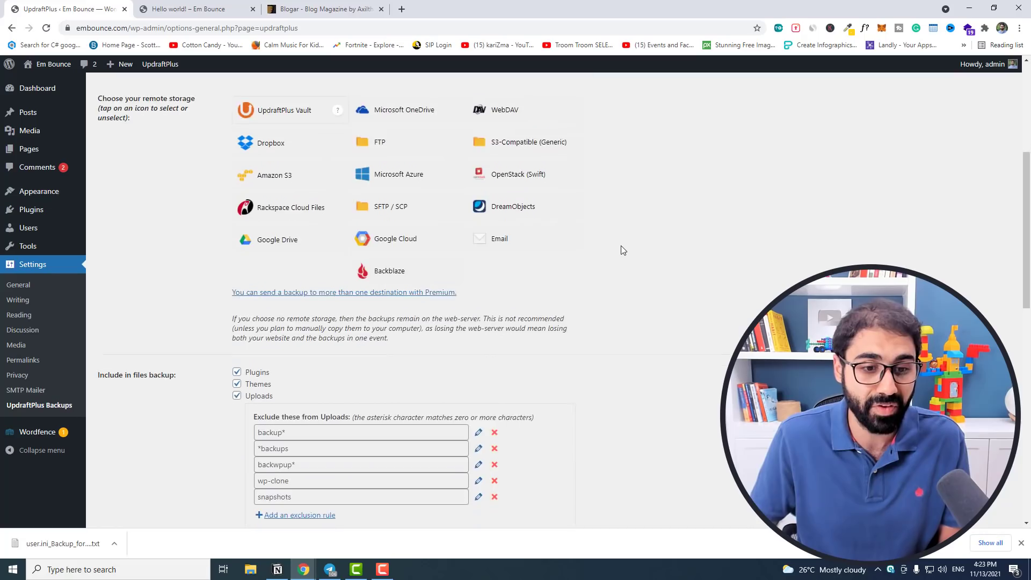
scroll(640, 231, "up", 3)
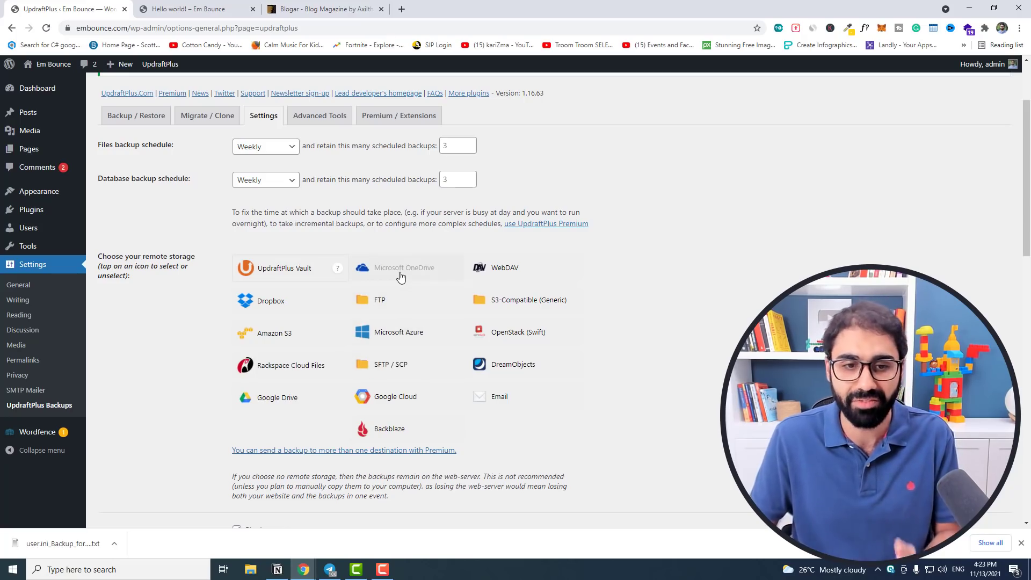
Choose Google Drive as the remote backup storage and save the settings.
left_click(257, 397)
scroll(558, 330, "down", 15)
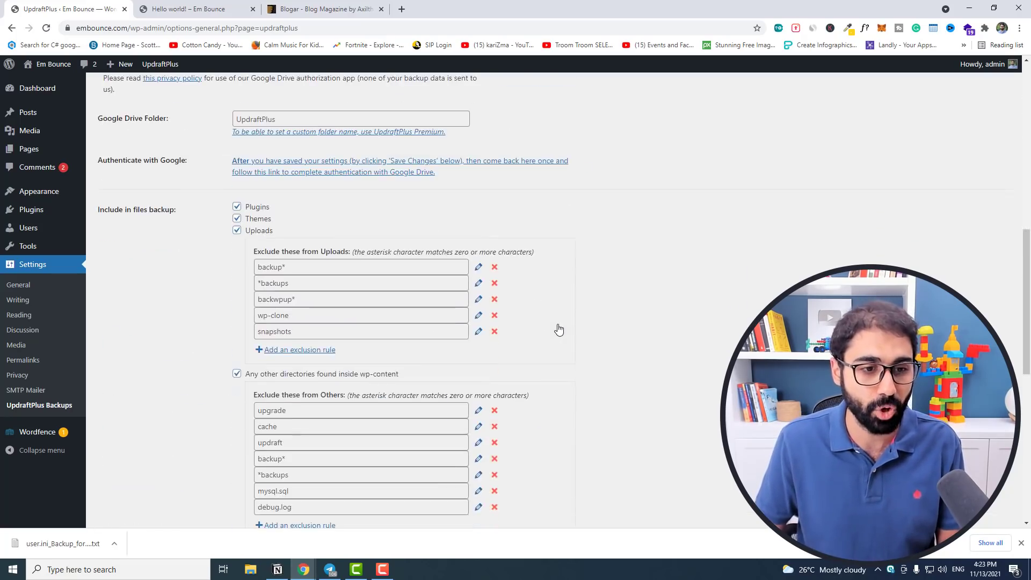
scroll(558, 330, "down", 3)
left_click(271, 363)
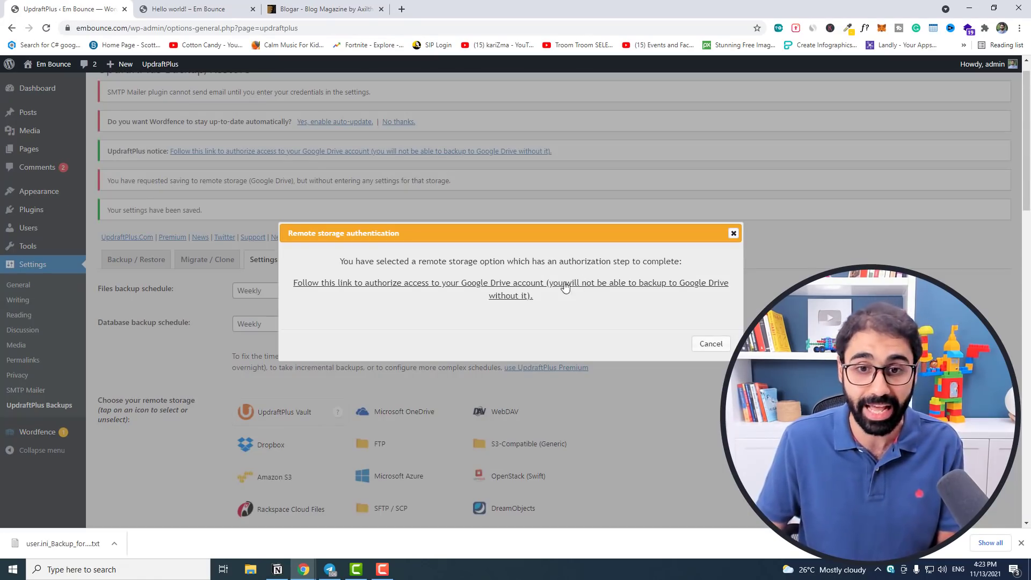
Authorize UpdraftPlus with the chosen Google account, then confirm the authentication in Settings.
left_click(559, 287)
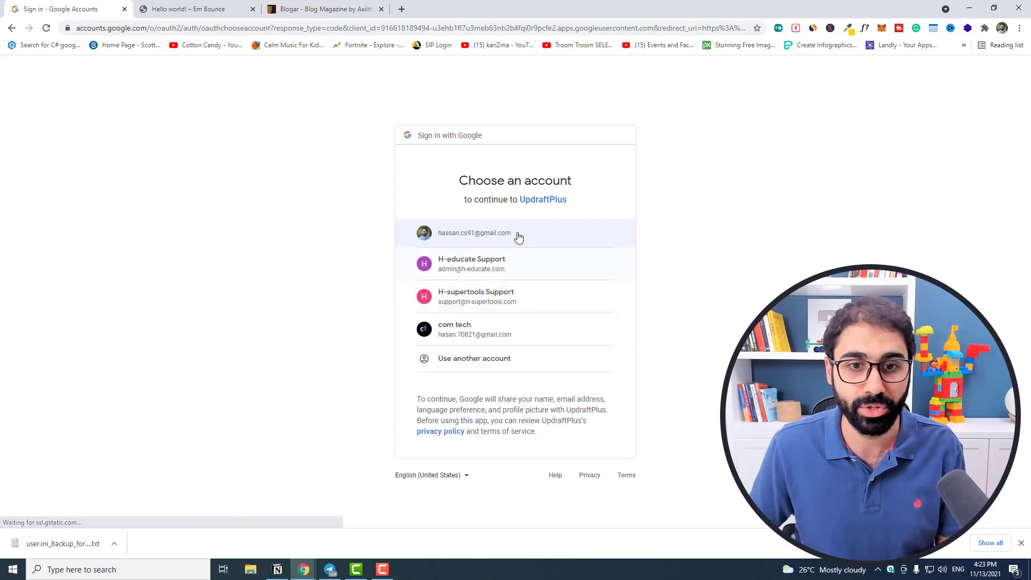
left_click(518, 235)
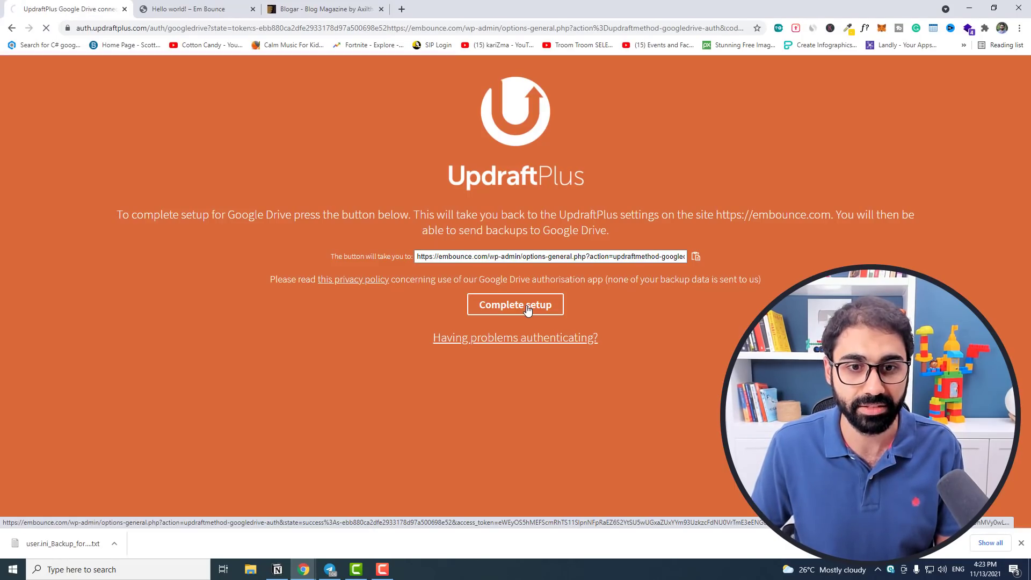
left_click(527, 308)
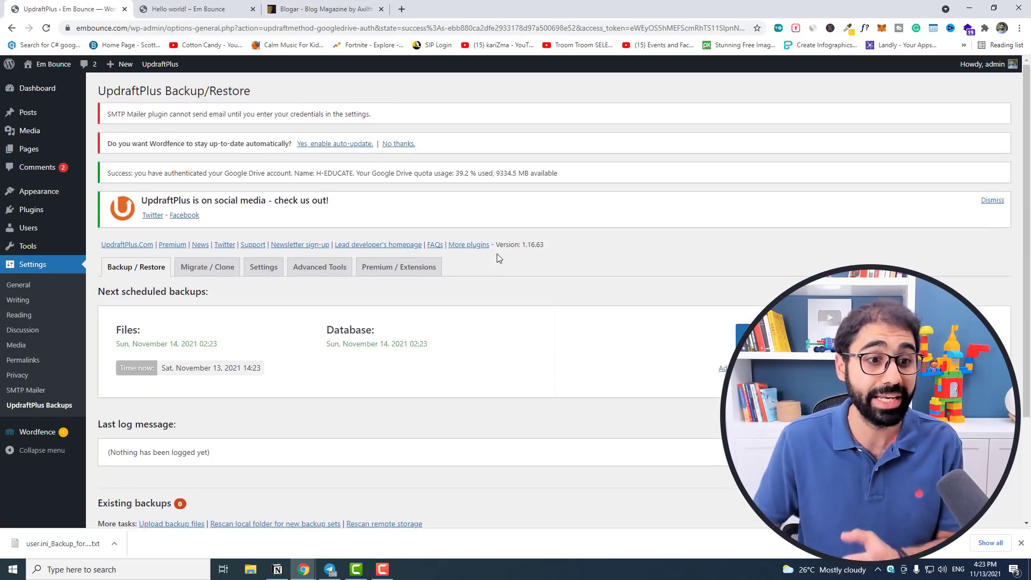
scroll(497, 254, "down", 2)
left_click(264, 161)
scroll(365, 253, "down", 4)
scroll(302, 240, "down", 1)
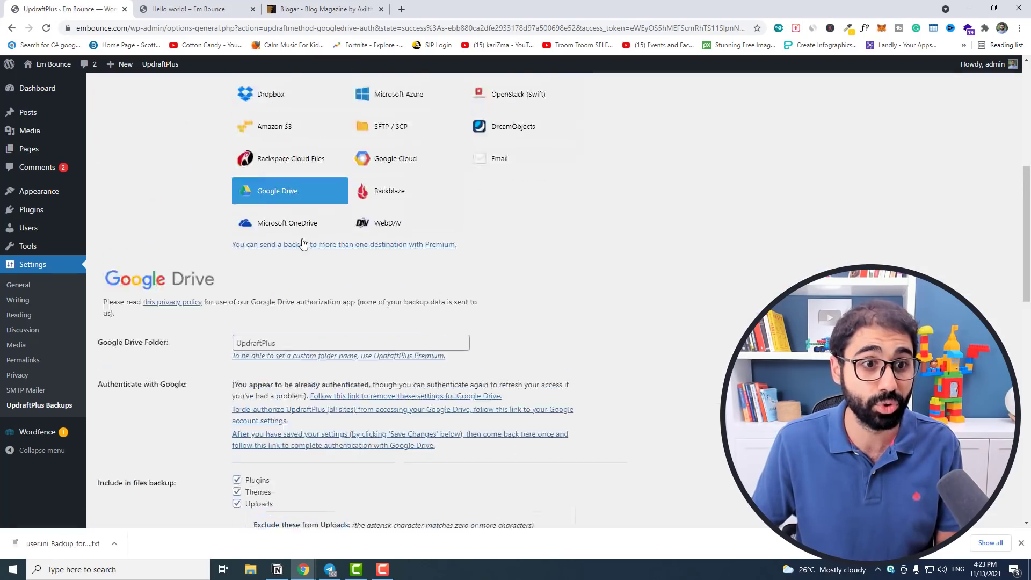
scroll(490, 320, "up", 5)
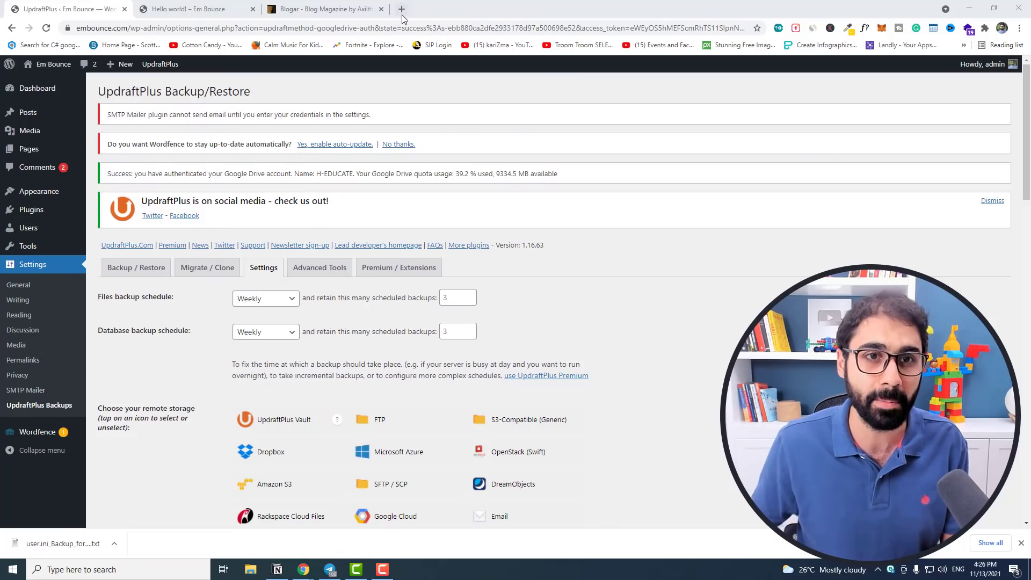
Open h-educate.com in a new tab and scroll through its homepage.
left_click(402, 9)
type("h-educate.com")
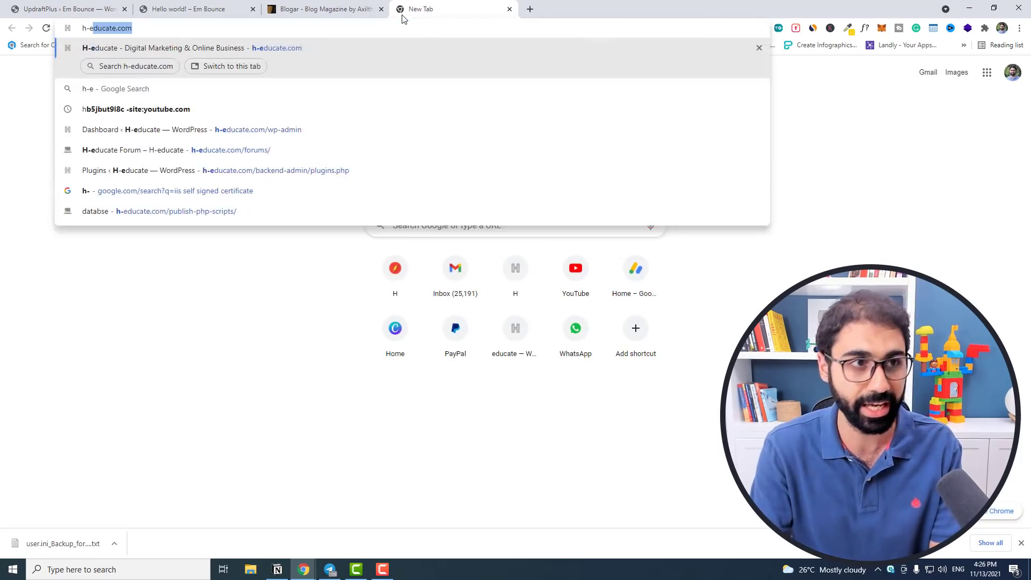
key("Return")
scroll(1029, 175, "down", 3)
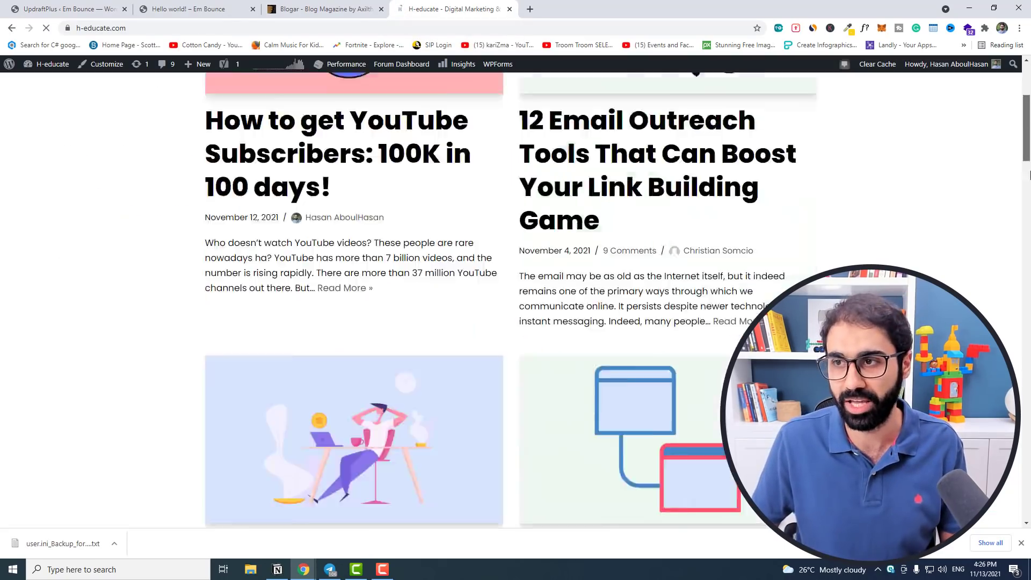
scroll(1030, 175, "down", 20)
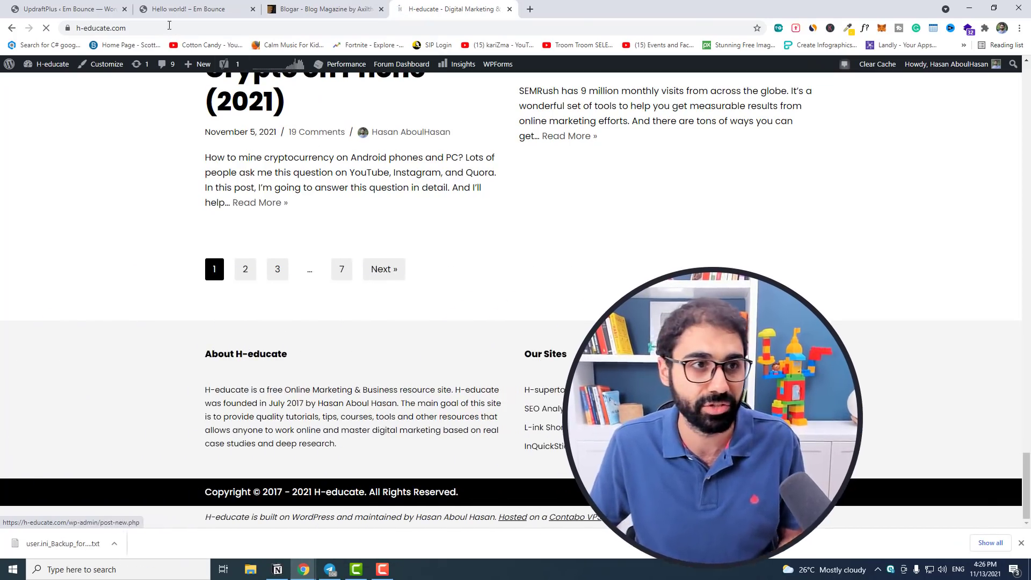
Show the h-educate.com/contact page as an example, then return to the Em Bounce tab.
left_click(169, 25)
type("con")
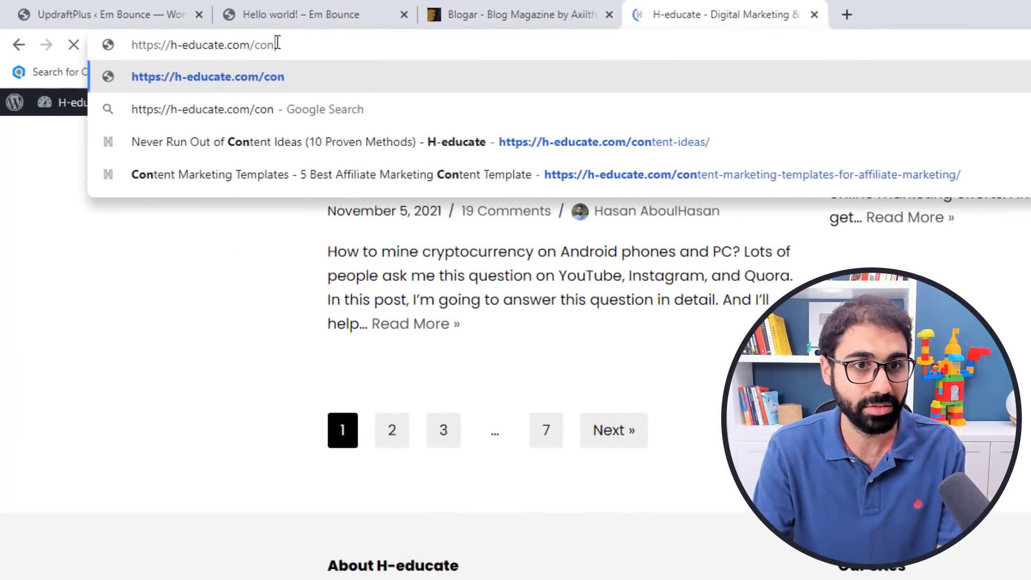
type("tact")
key("Return")
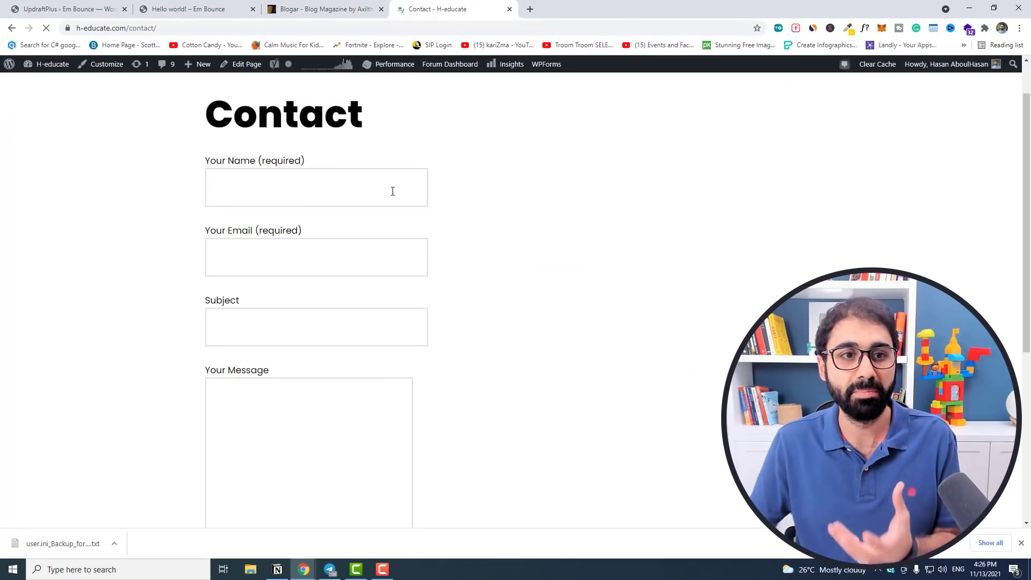
left_click(260, 99)
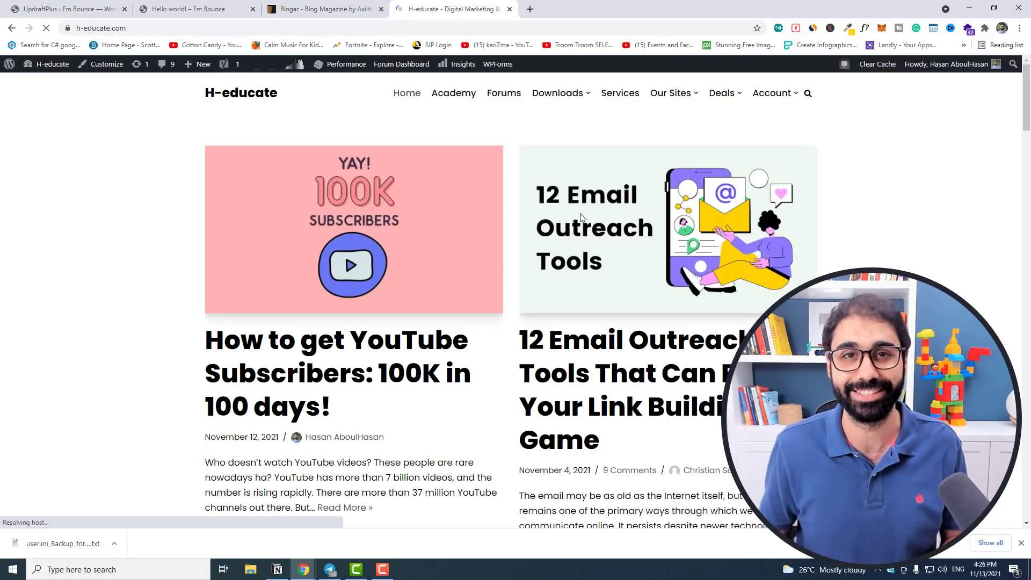
left_click(75, 9)
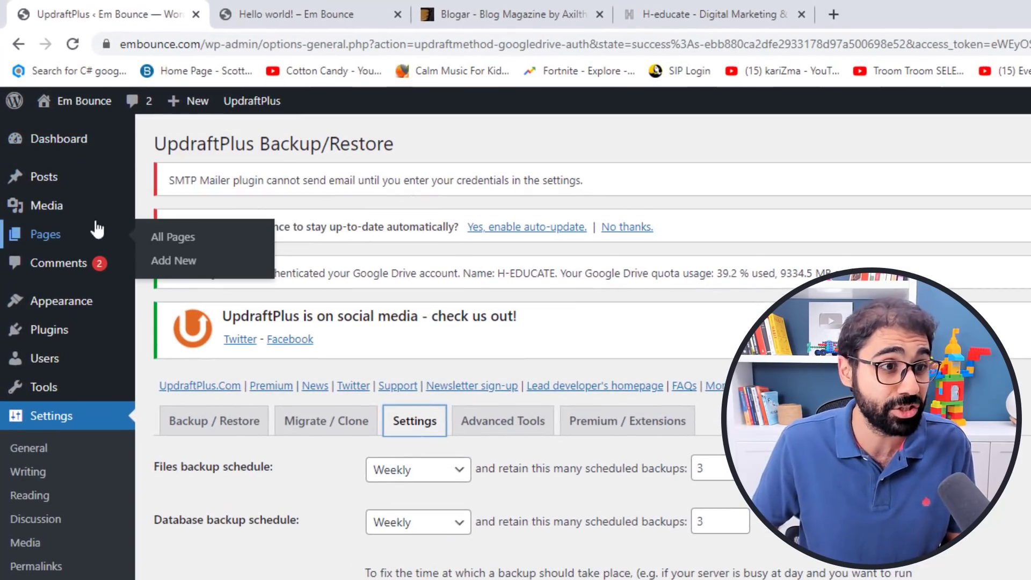
Start a new page titled 'Privacy Policy' in the block editor.
left_click(189, 261)
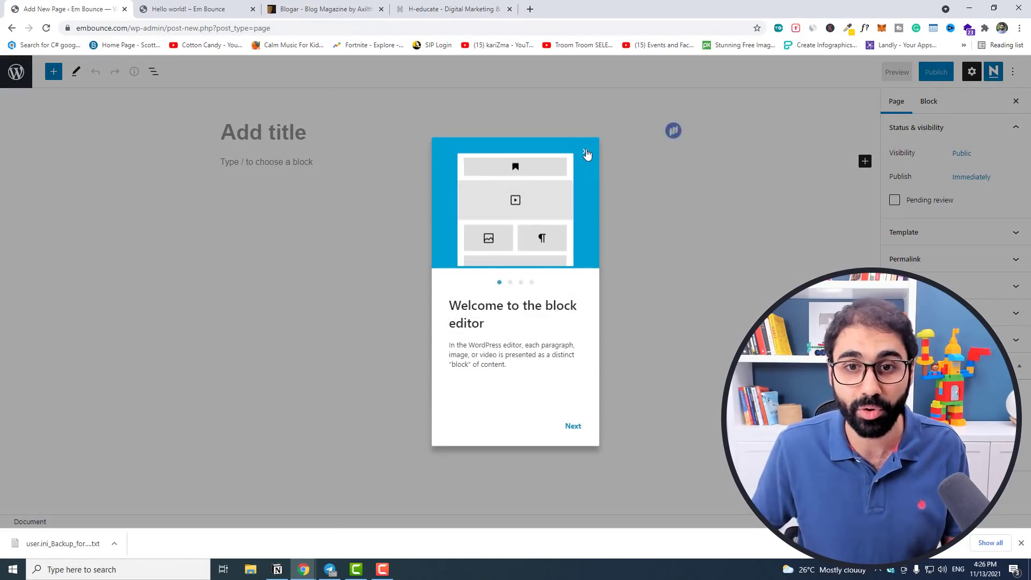
left_click(586, 151)
type("Priva")
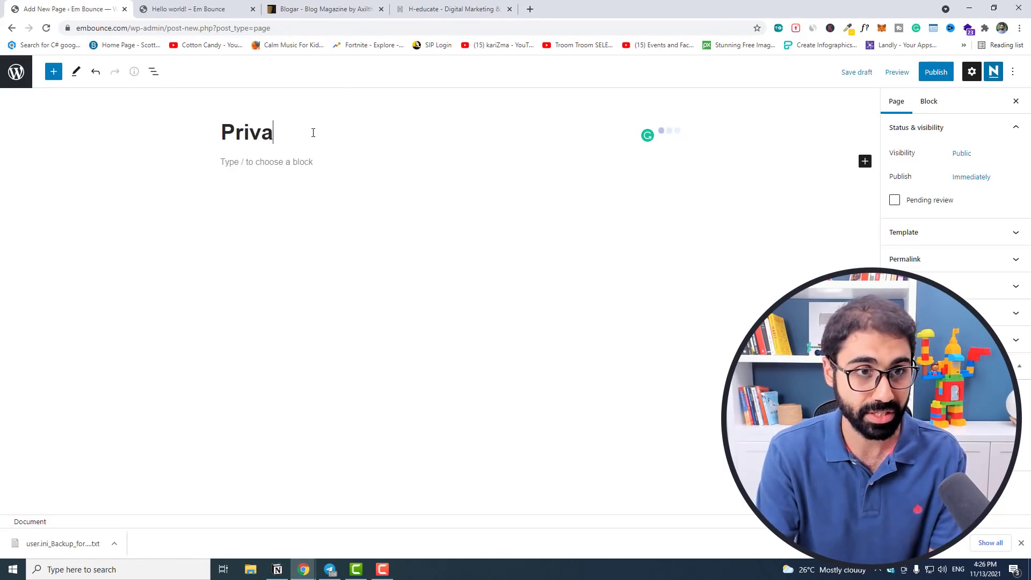
type("cy Policy")
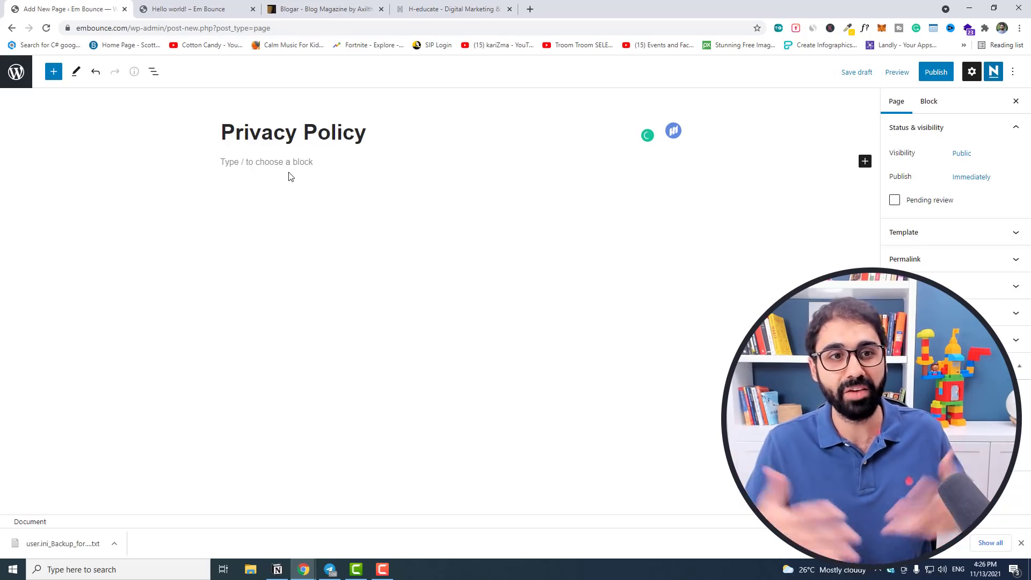
left_click(530, 10)
Open the privacy policy generator on h-supertools.
type("h-supertools.com")
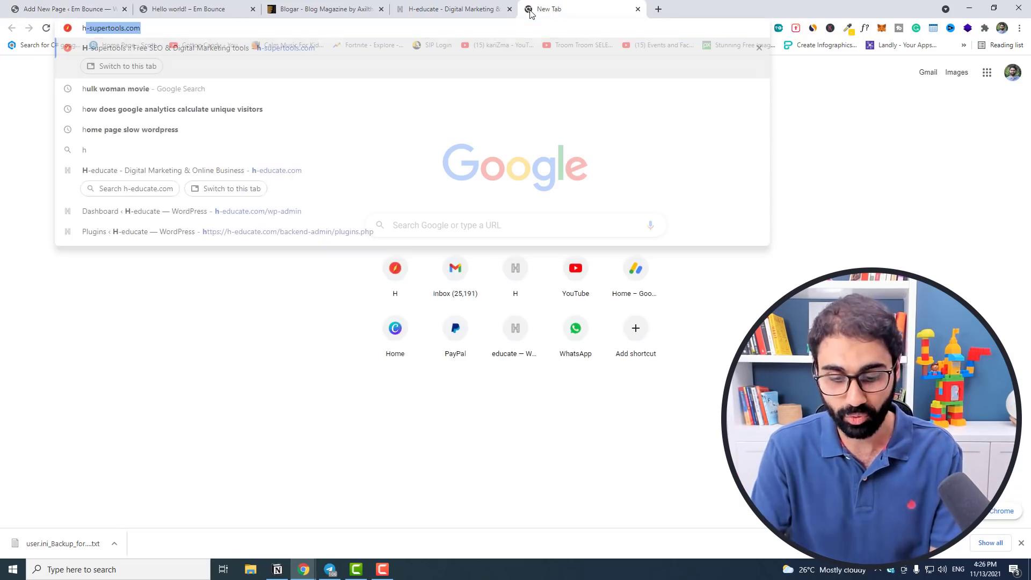
key("Return")
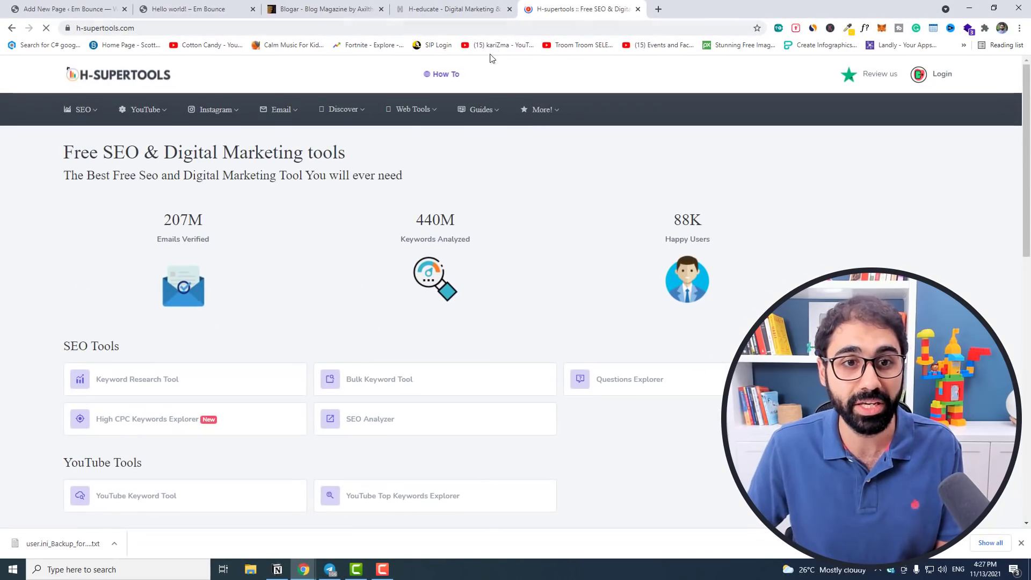
mouse_move(423, 109)
left_click(436, 142)
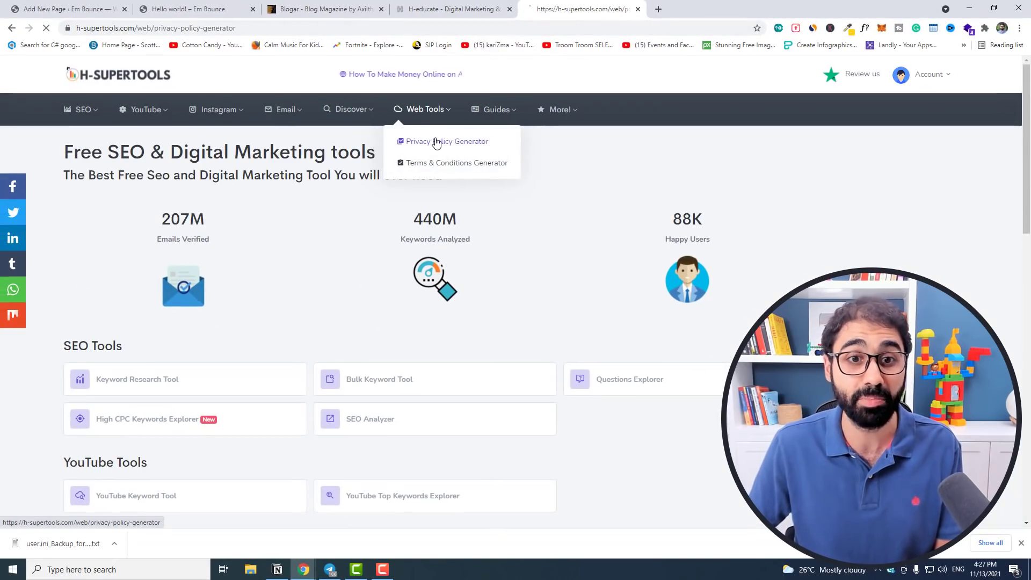
Generate a privacy policy for website name EmBounce using the site's URL.
left_click(207, 272)
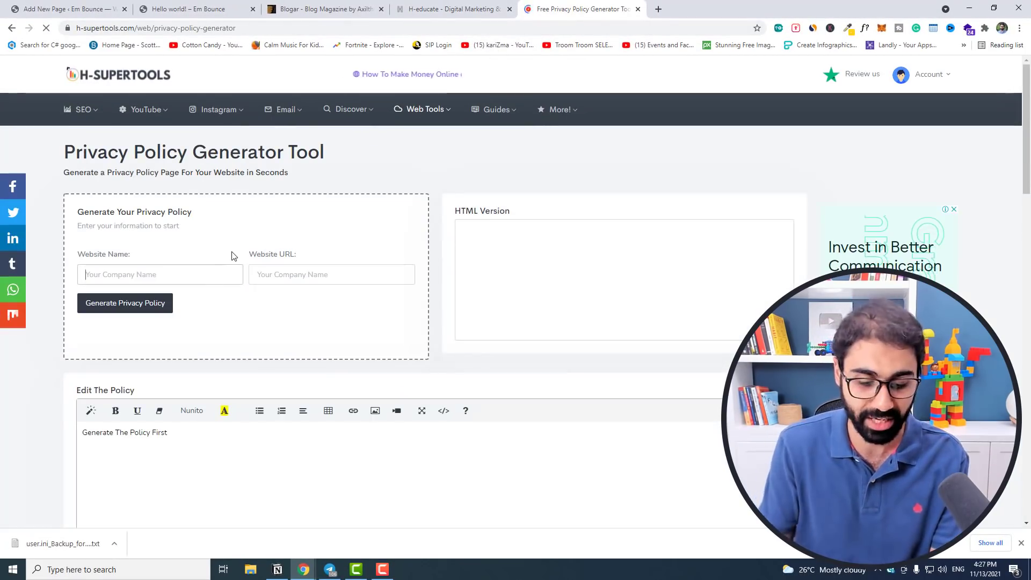
type("EmBounce")
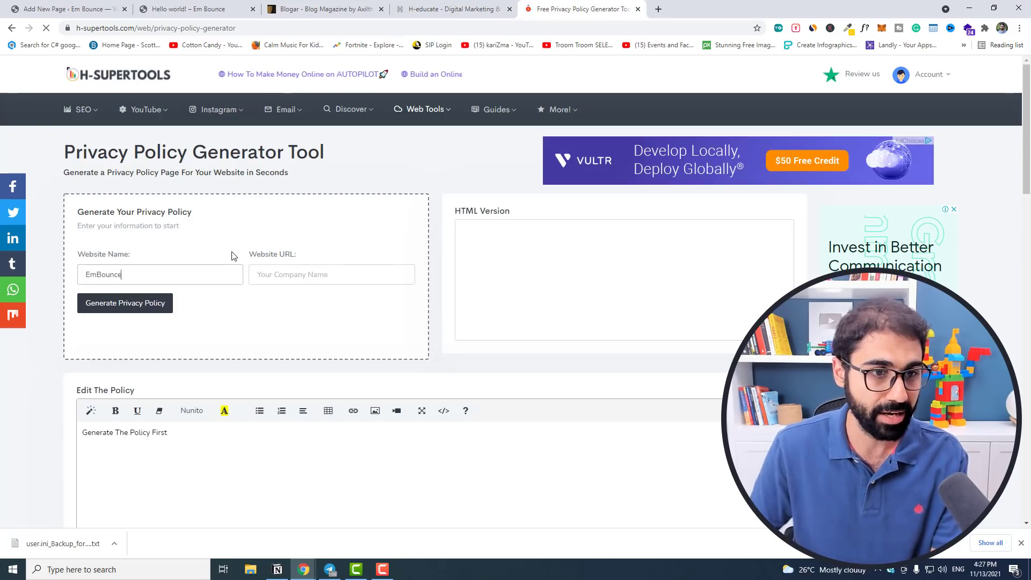
key("ctrl+a")
left_click(67, 9)
left_click_drag(129, 27, 76, 26)
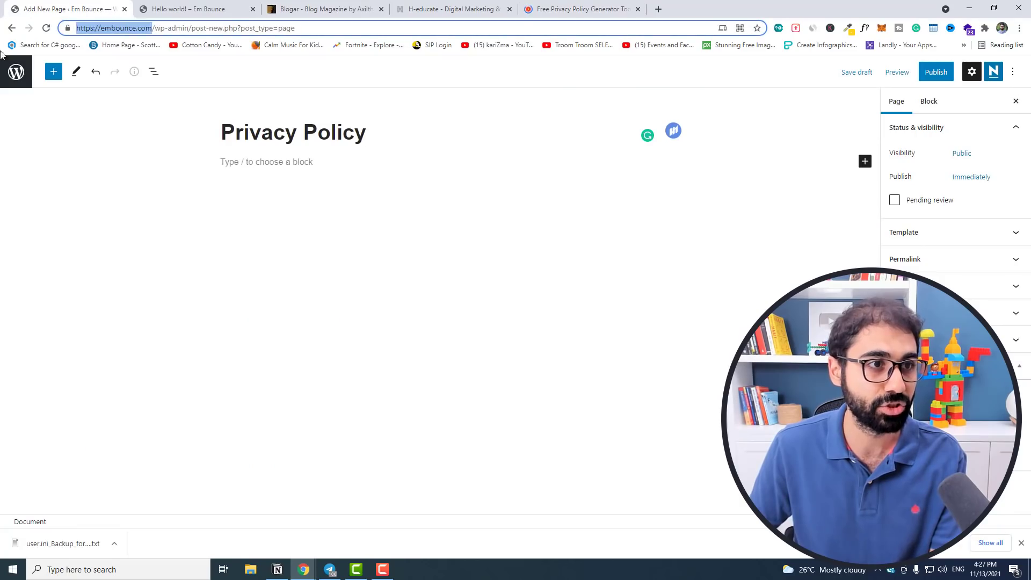
key("ctrl+c")
left_click(582, 9)
left_click(365, 275)
key("ctrl+v")
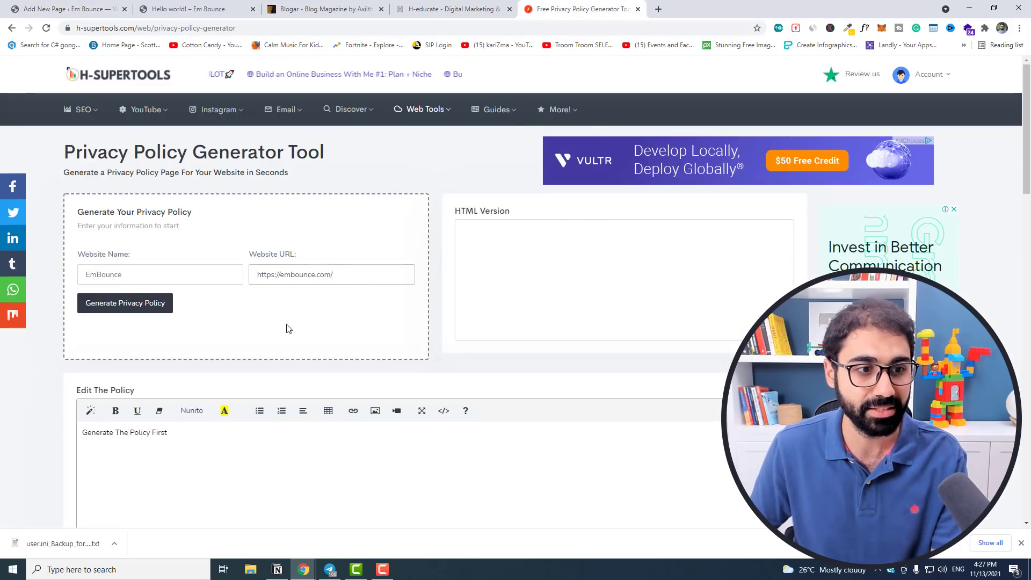
left_click(138, 306)
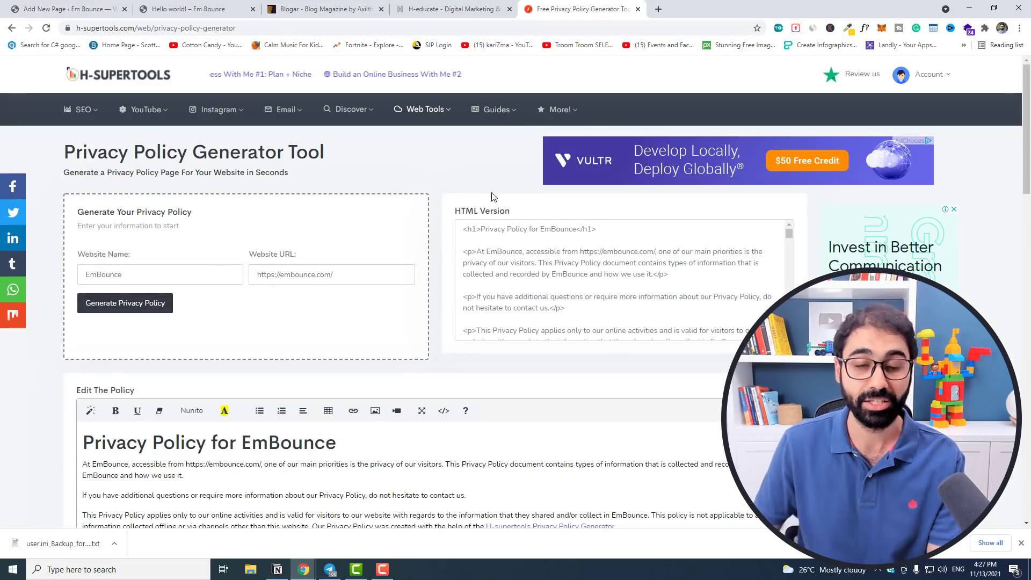
Copy the generated policy text and paste it into the Privacy Policy page body.
left_click_drag(462, 229, 552, 226)
scroll(552, 226, "down", 3)
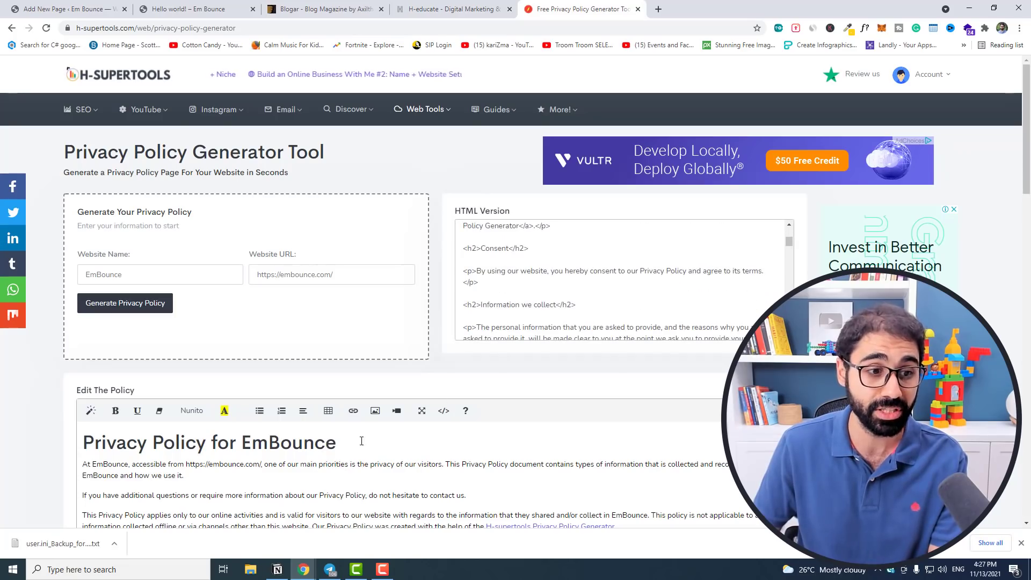
scroll(594, 456, "down", 10)
scroll(594, 385, "down", 5)
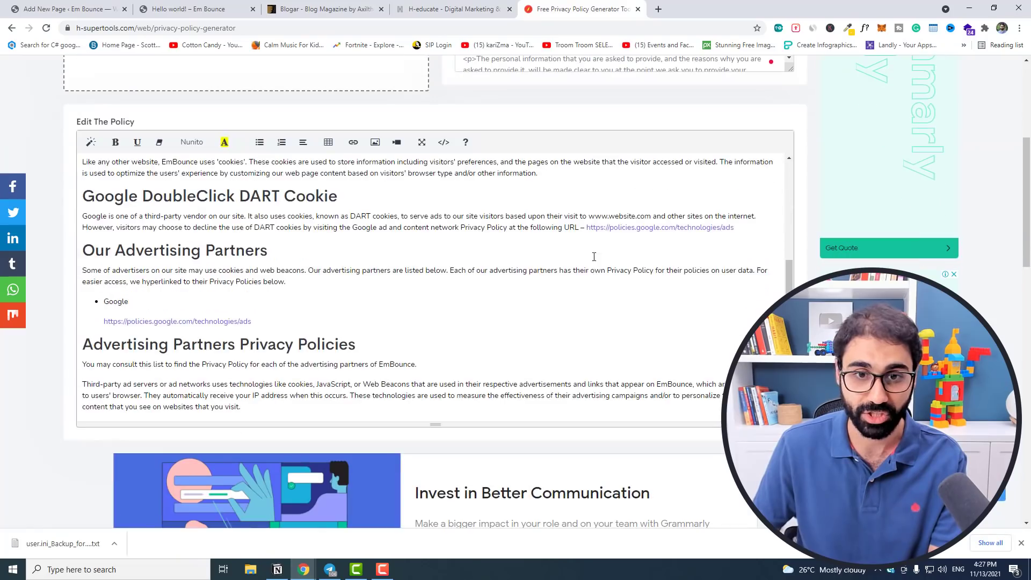
scroll(93, 203, "up", 10)
left_click_drag(85, 196, 534, 407)
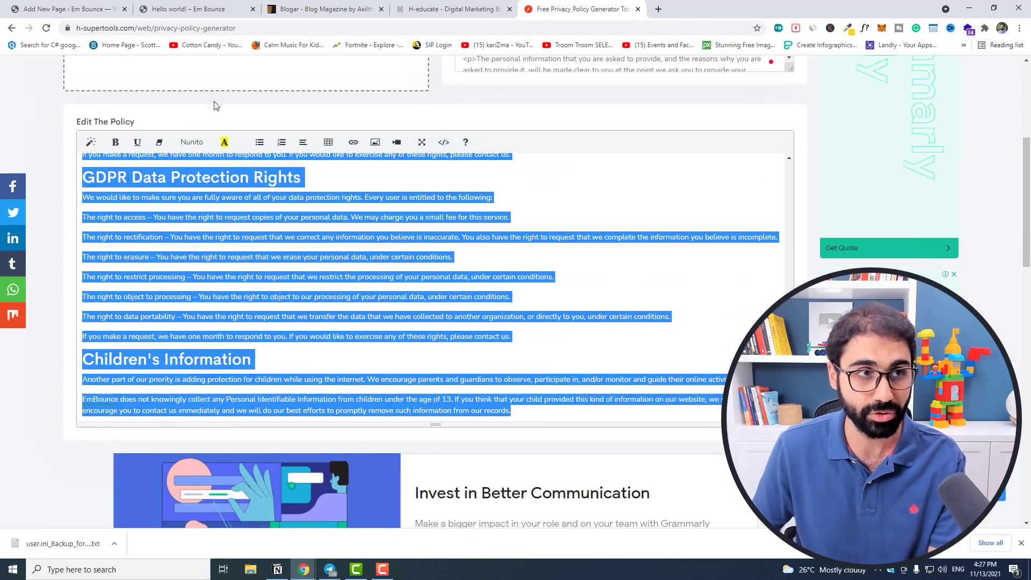
key("ctrl+c")
left_click(67, 9)
left_click(272, 163)
key("ctrl+v")
Publish the Privacy Policy page and return to the Pages list.
scroll(514, 297, "up", 4)
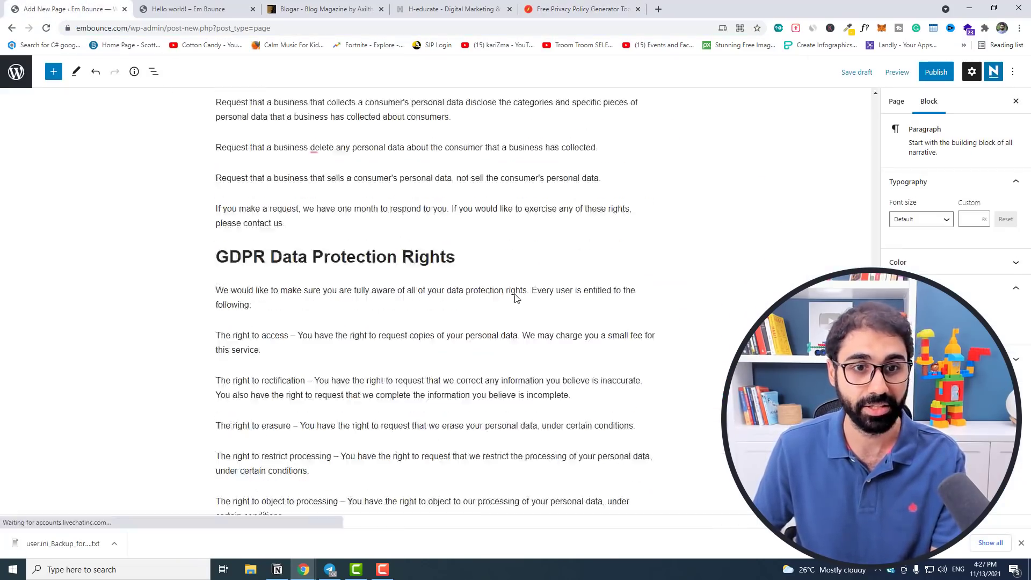
scroll(514, 297, "up", 10)
left_click(936, 71)
left_click(924, 72)
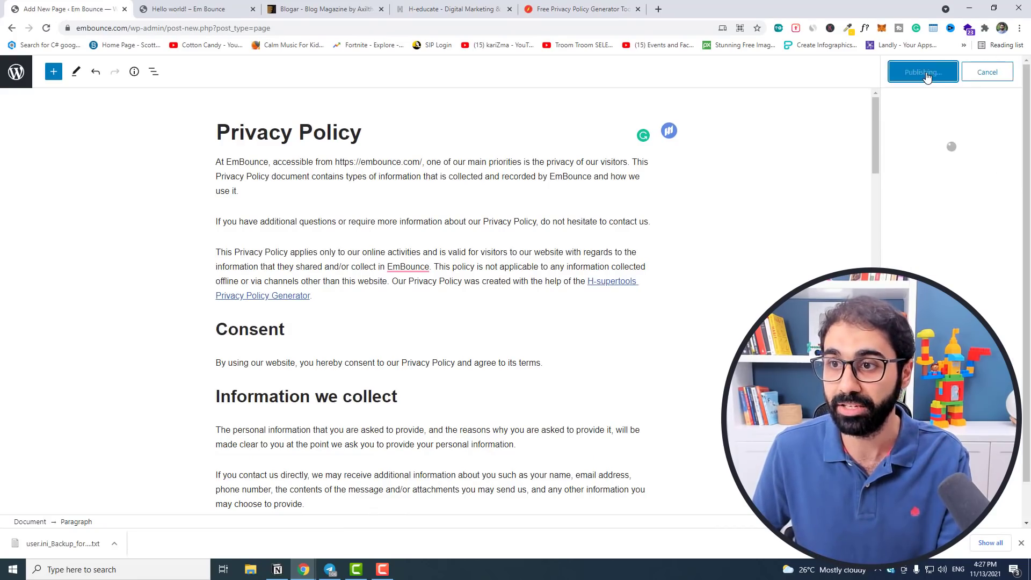
left_click(16, 72)
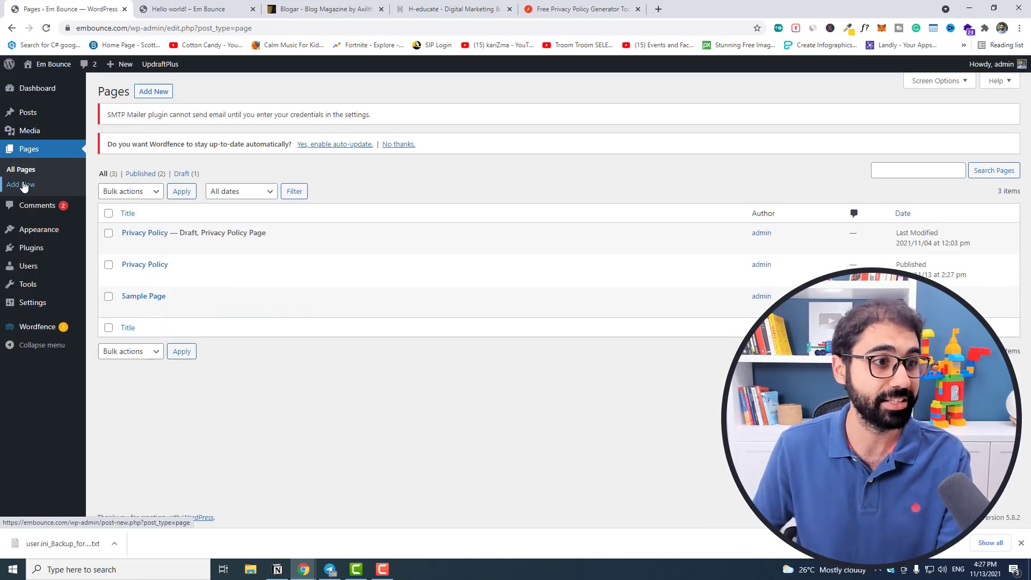
left_click(24, 185)
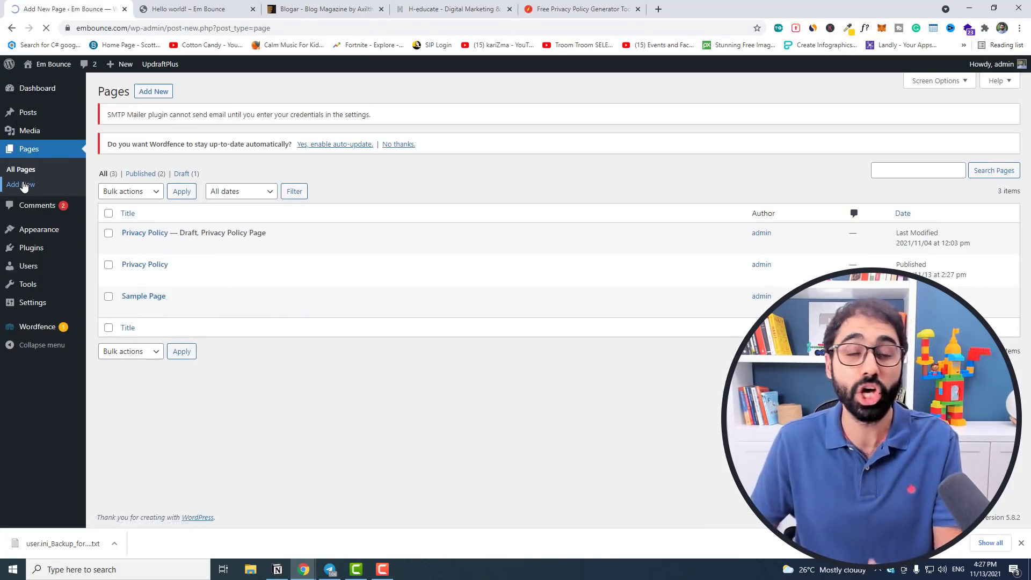
Title the new page 'Terms & Conditions'.
type("Tere")
key("BackSpace")
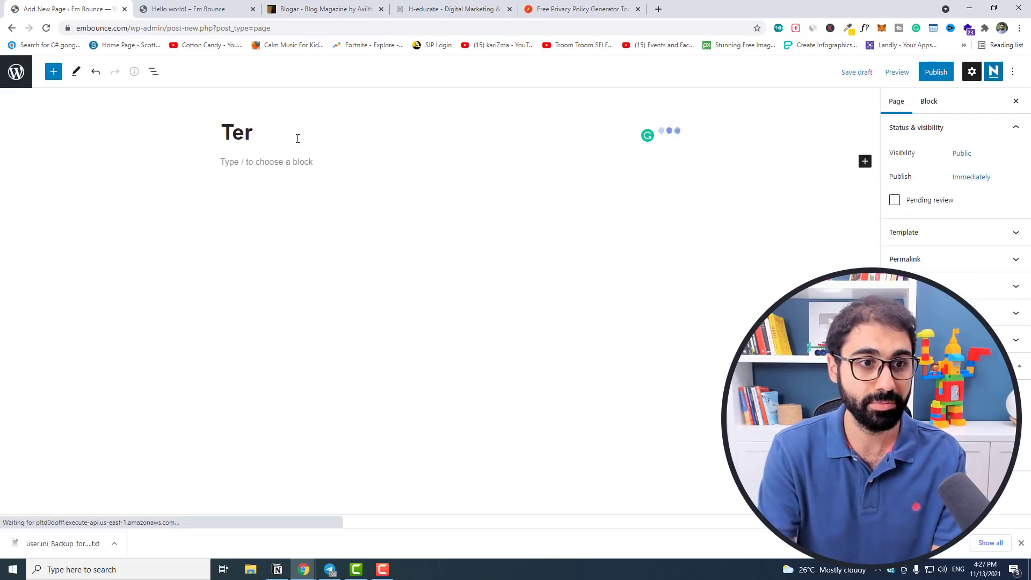
type("ms & Conditions")
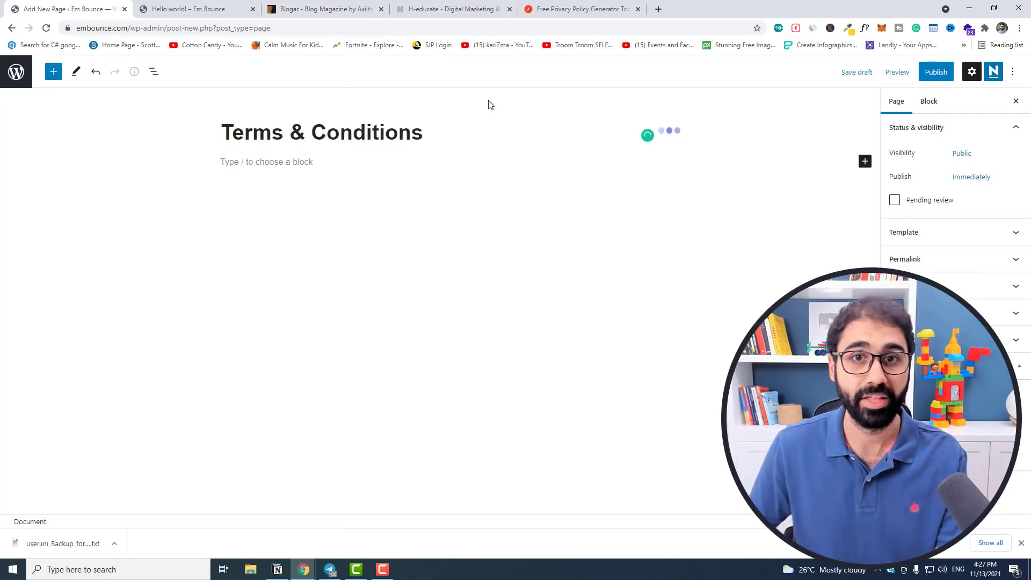
Open the Terms & Conditions Generator on h-supertools.
left_click(589, 7)
scroll(664, 136, "up", 10)
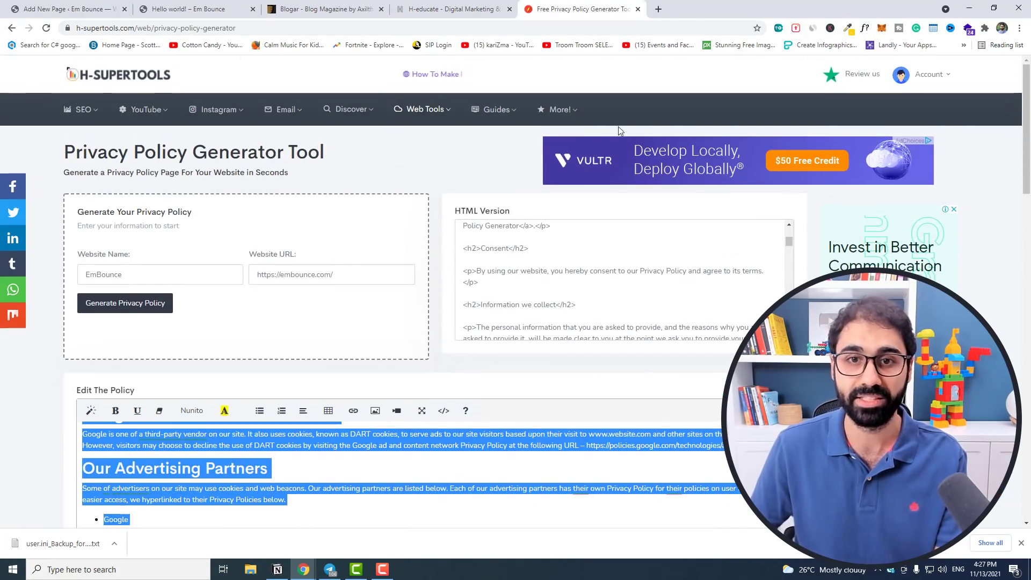
mouse_move(424, 109)
left_click(456, 161)
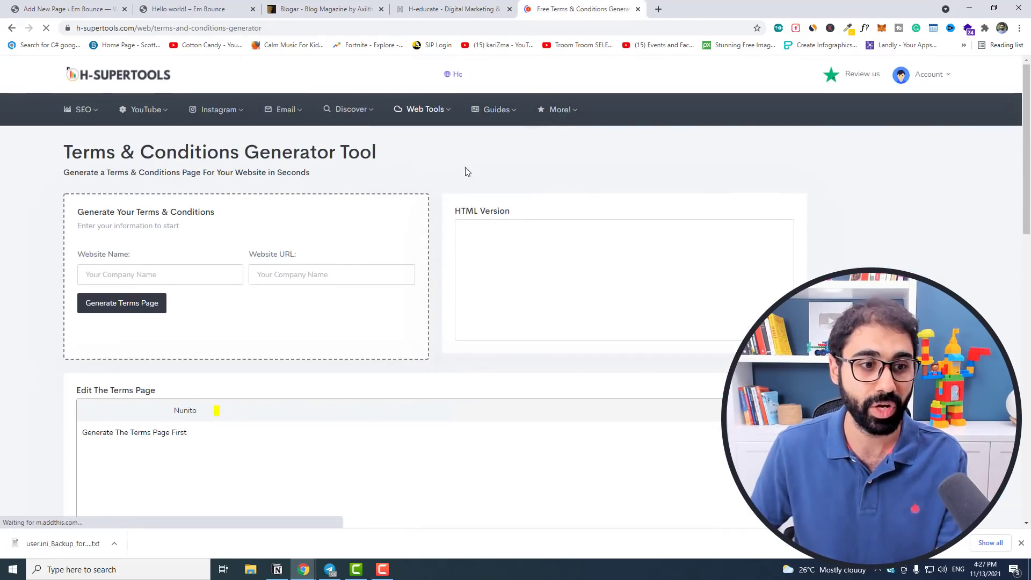
Enter the site's address as Website URL, generate terms for embounce, and select the text.
left_click(286, 271)
key("ctrl+v")
key("ctrl+z")
key("ctrl+1")
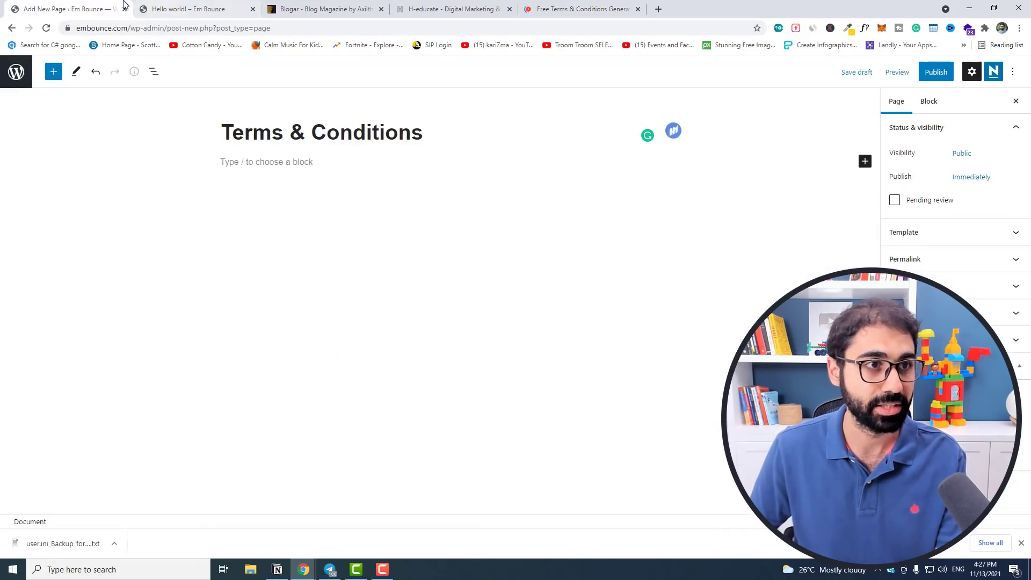
left_click(532, 2)
key("ctrl+v")
double_click(295, 274)
key("ctrl+c")
left_click(160, 275)
key("ctrl+v")
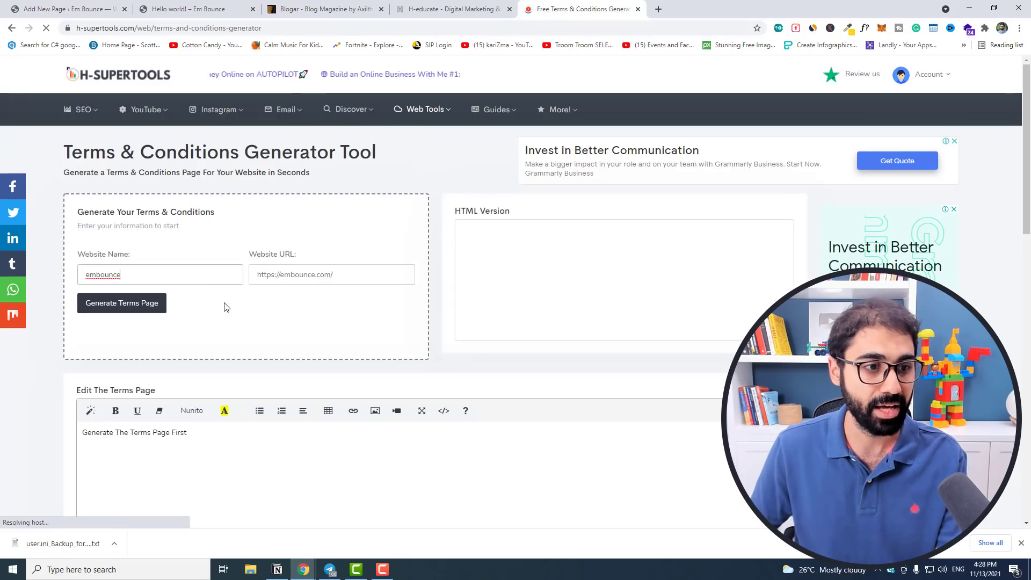
left_click(129, 307)
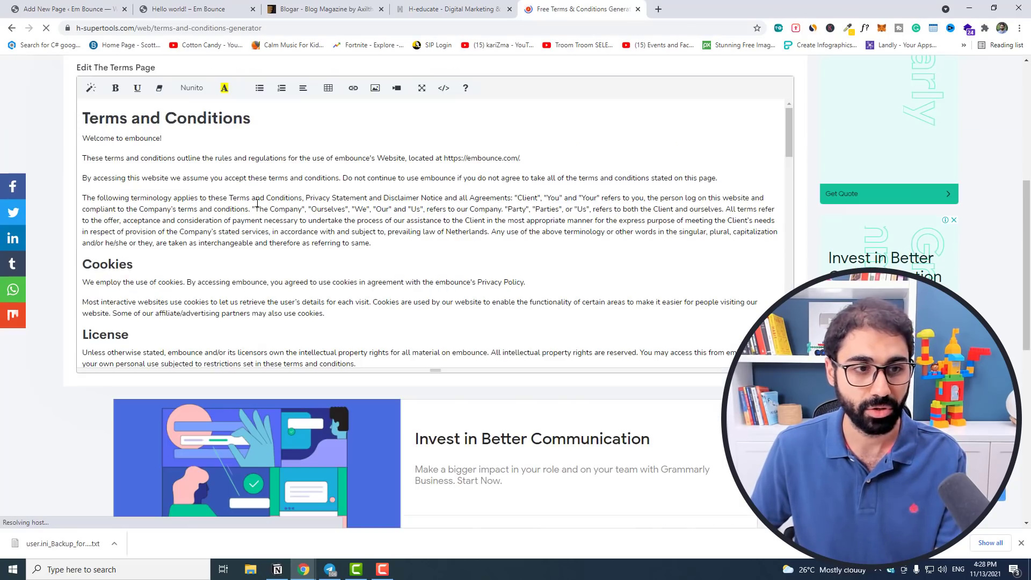
left_click_drag(85, 138, 83, 461)
left_click(75, 4)
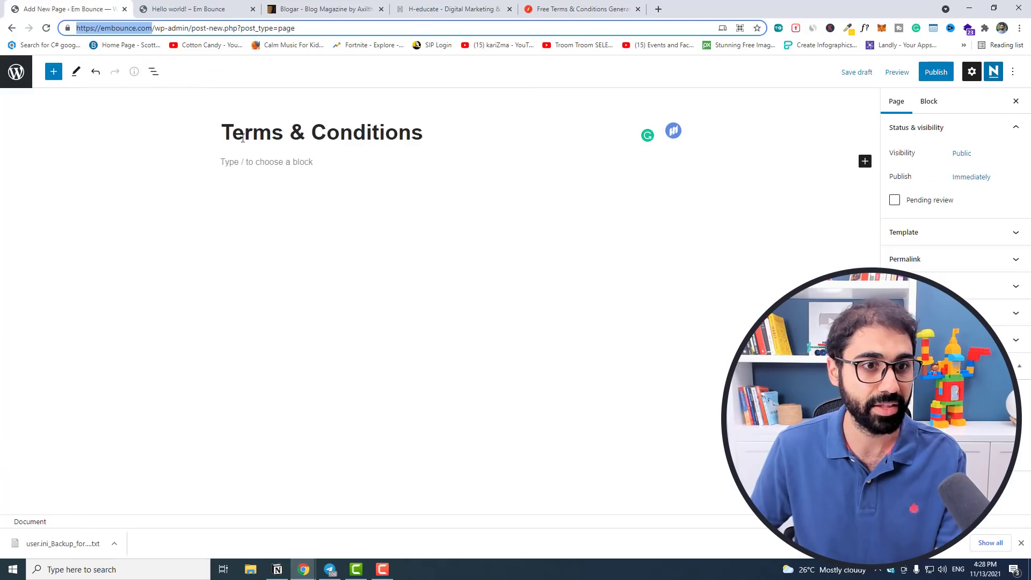
Paste the generated terms into the Terms & Conditions page and publish it.
left_click(265, 161)
key("ctrl+v")
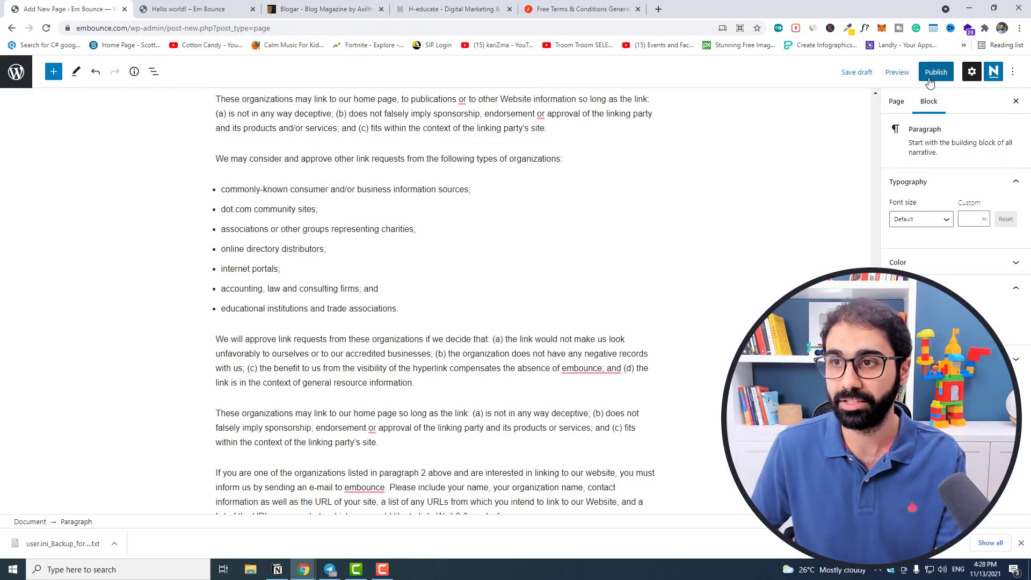
left_click(936, 71)
left_click(921, 71)
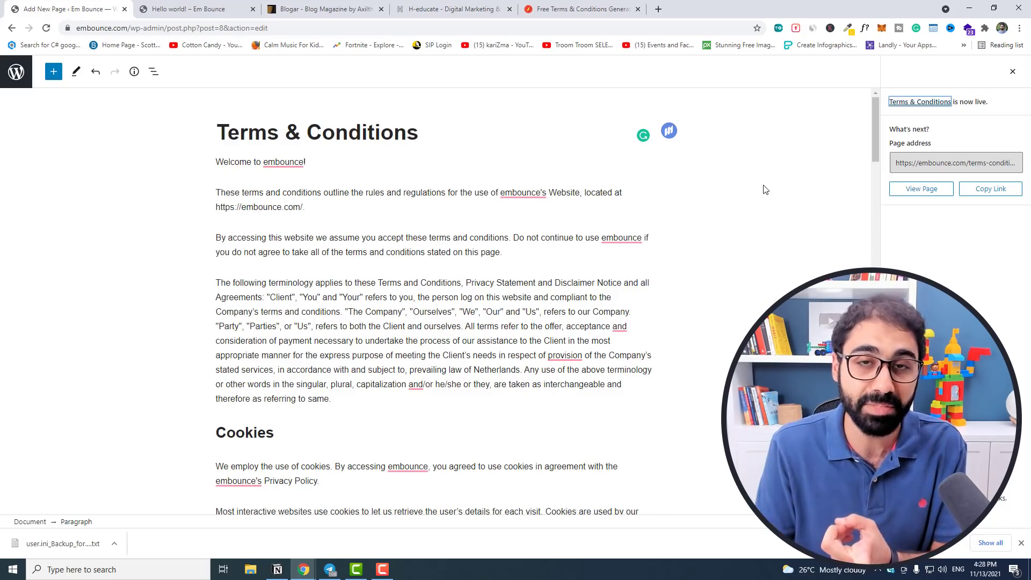
left_click(1012, 72)
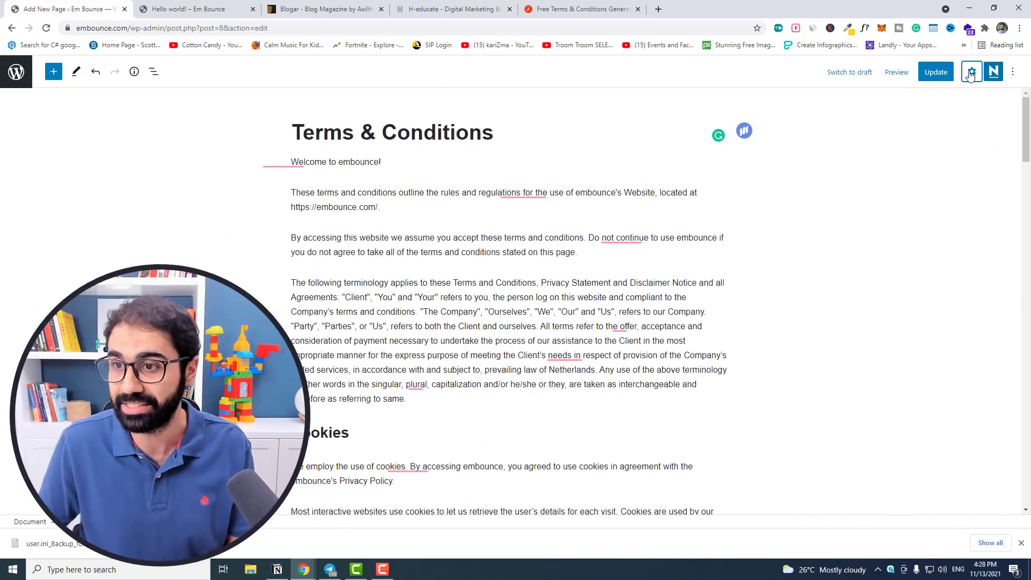
Check the terms-conditions permalink and view the live Terms & Conditions page in a new tab.
left_click(895, 102)
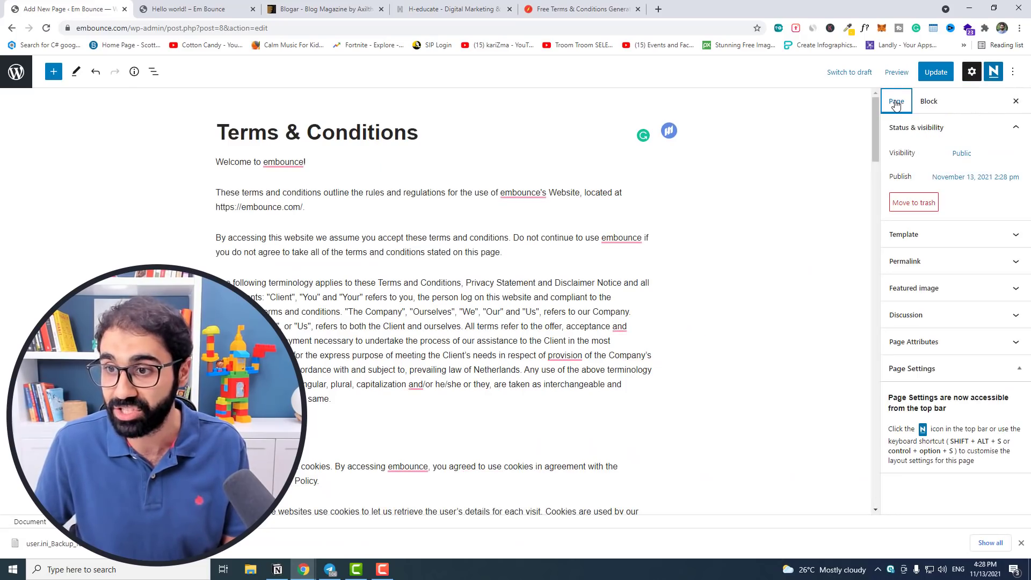
left_click(946, 262)
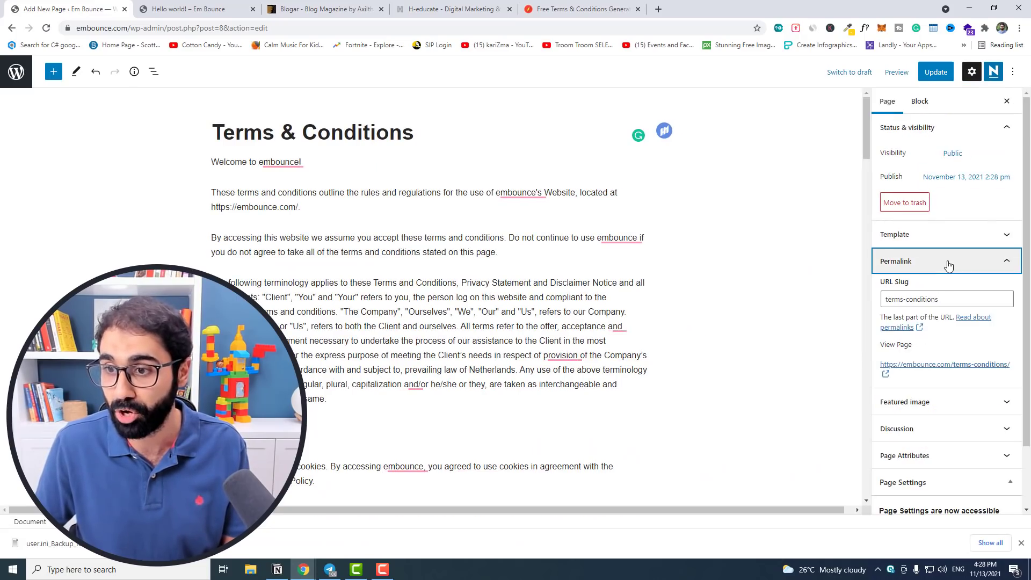
left_click_drag(952, 294, 881, 306)
left_click(954, 301)
right_click(952, 365)
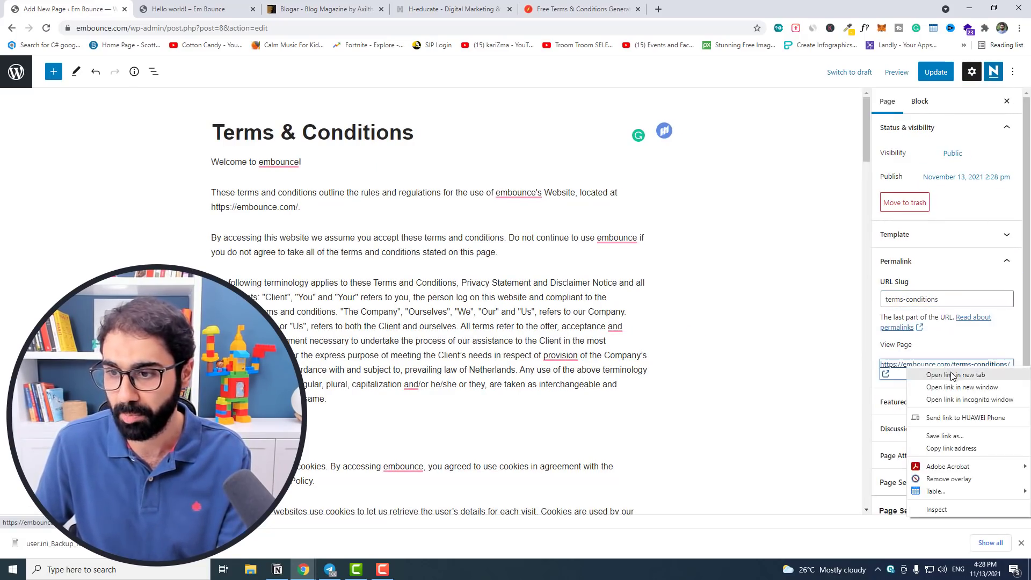
left_click(966, 373)
left_click(193, 8)
scroll(297, 210, "down", 8)
scroll(297, 209, "up", 6)
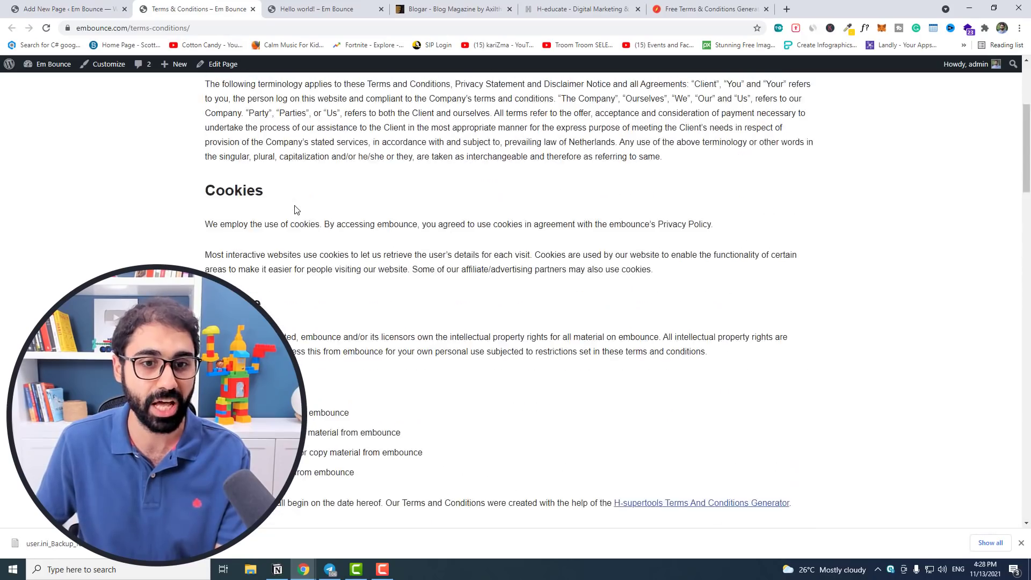
left_click(252, 9)
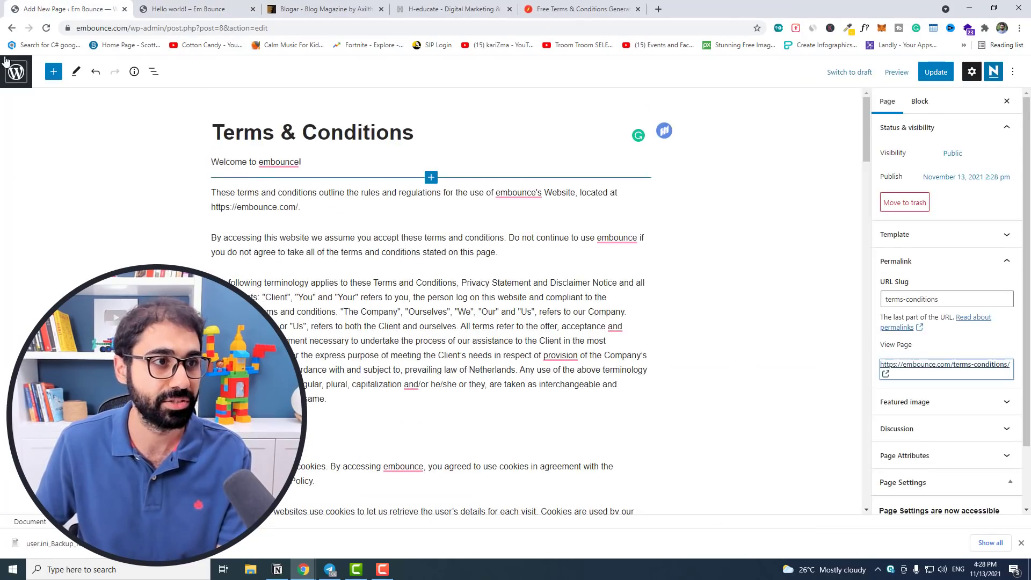
Inspect the Privacy Policy page's privacy-policy-2 slug, then go to the Pages list.
left_click(14, 70)
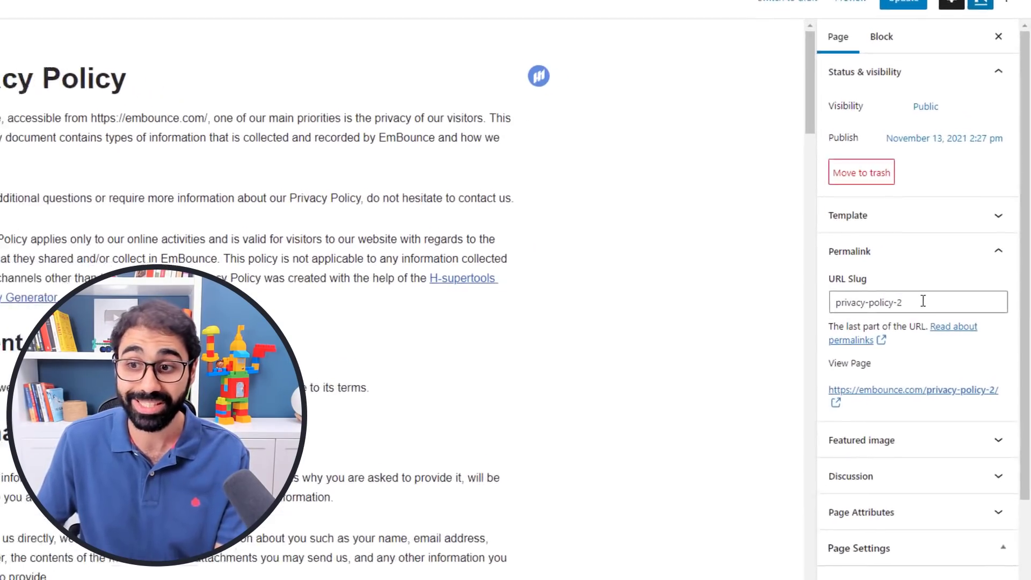
double_click(895, 302)
left_click(901, 302)
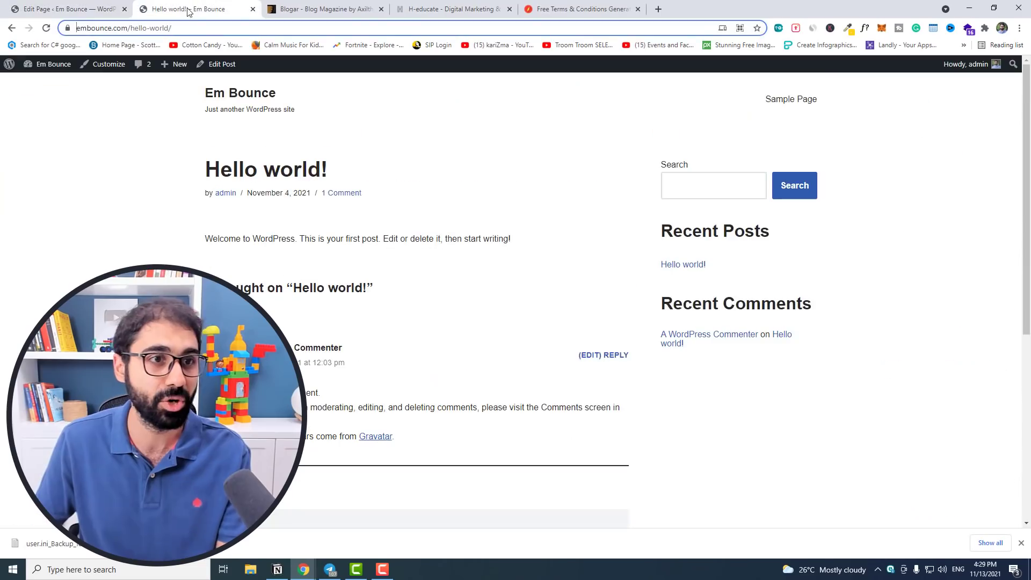
left_click(40, 86)
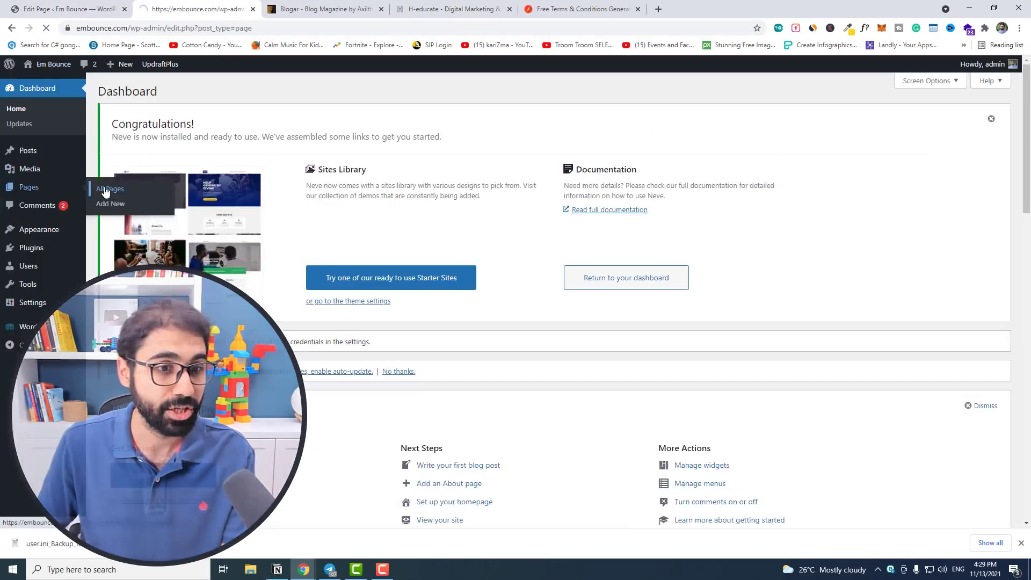
left_click(32, 184)
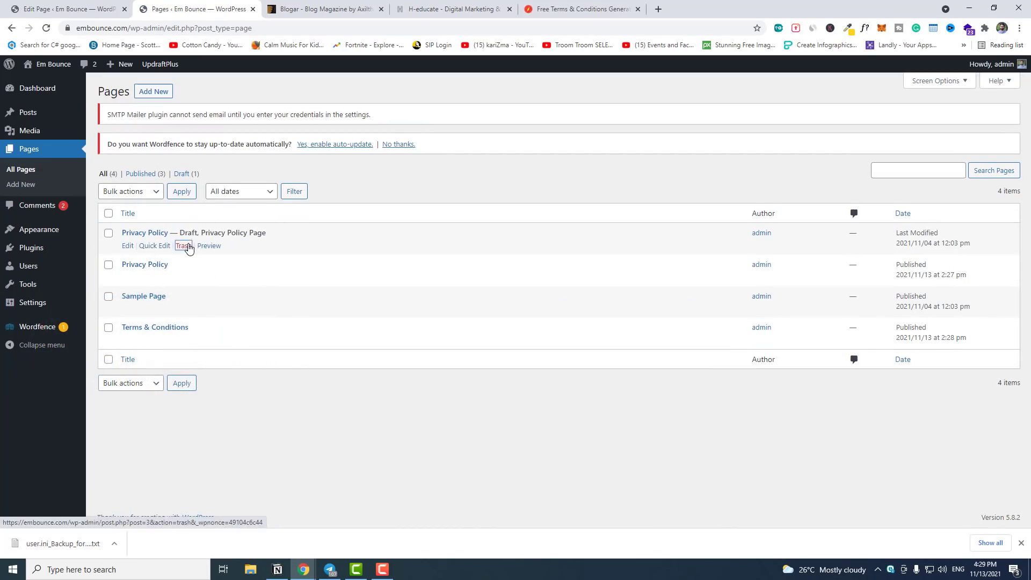
Trash the draft Privacy Policy, trim the published page's slug to privacy-policy, and update.
left_click(183, 245)
left_click(64, 9)
left_click(961, 298)
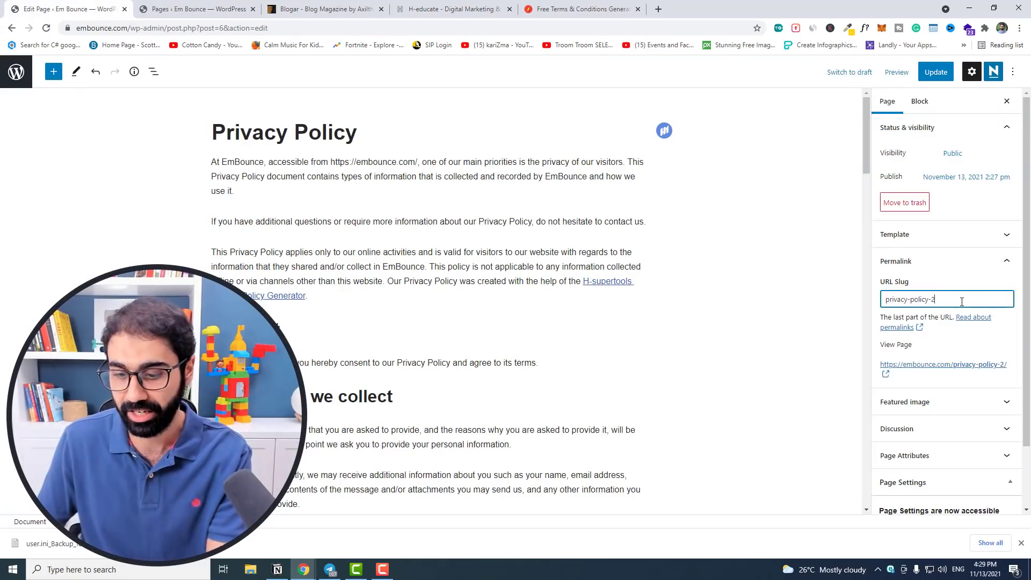
key("BackSpace")
key("BackSpace")
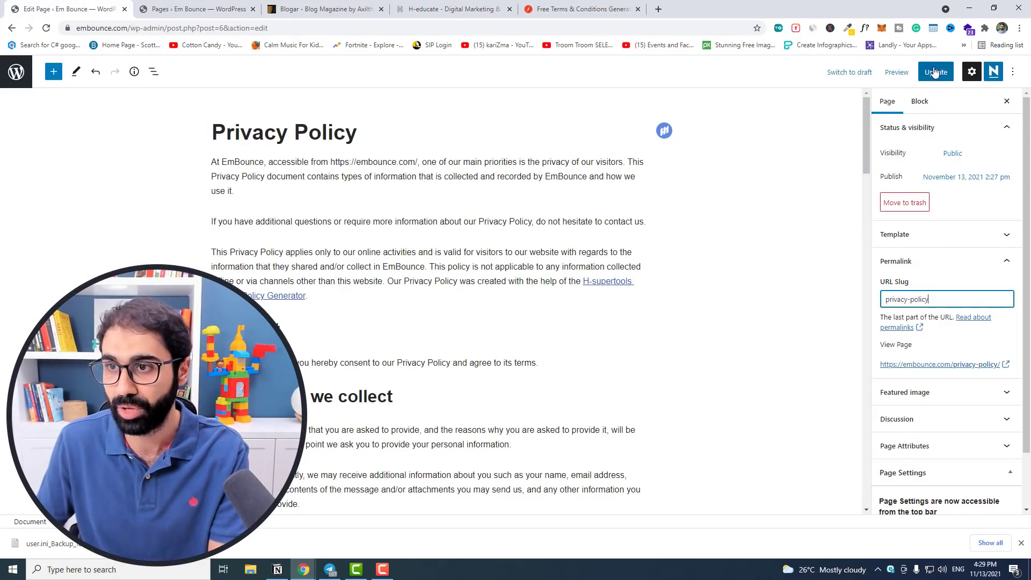
left_click(935, 71)
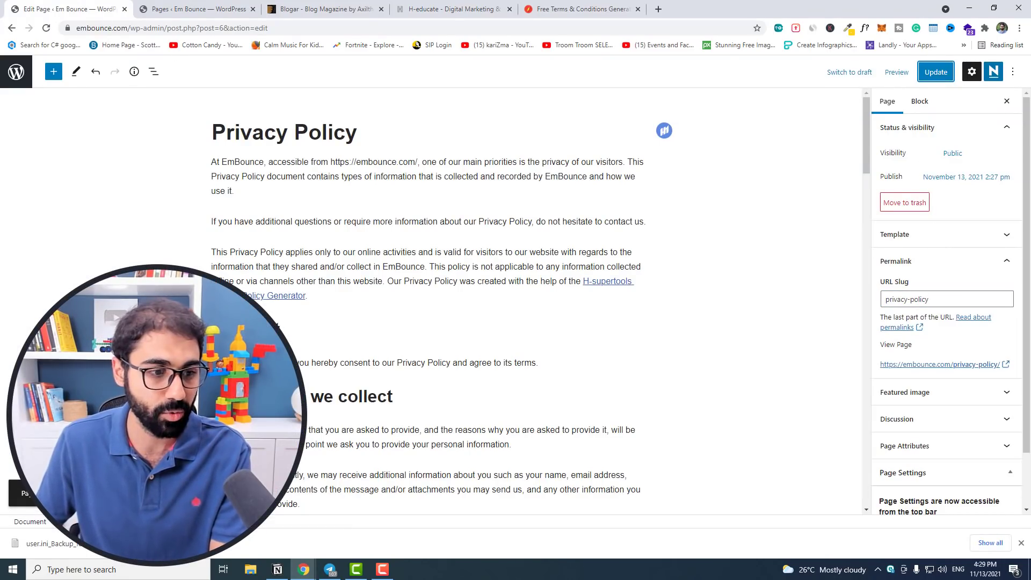
Review the live Privacy Policy page, then return to the All Pages list.
left_click(201, 4)
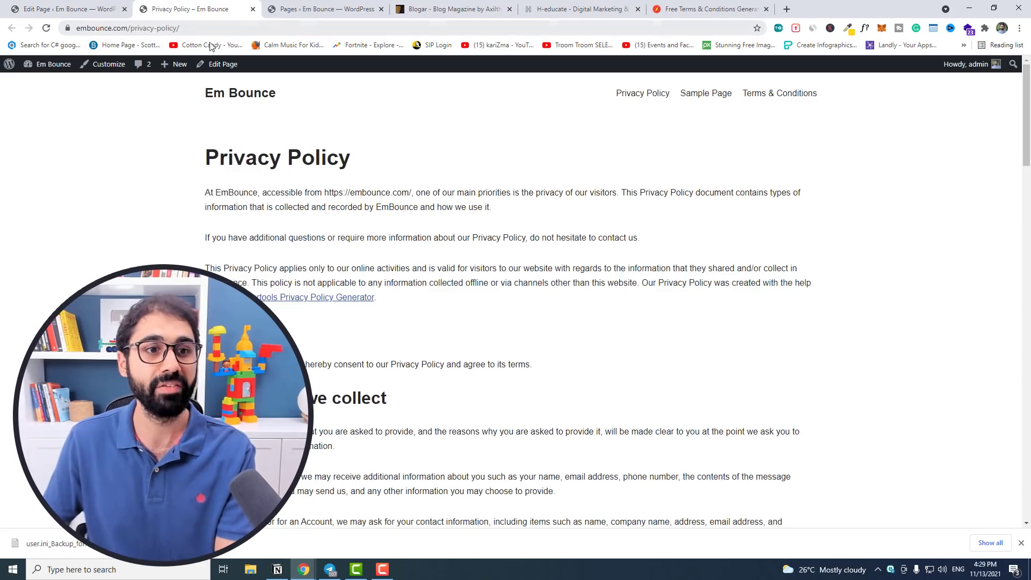
scroll(421, 211, "down", 20)
scroll(490, 252, "up", 20)
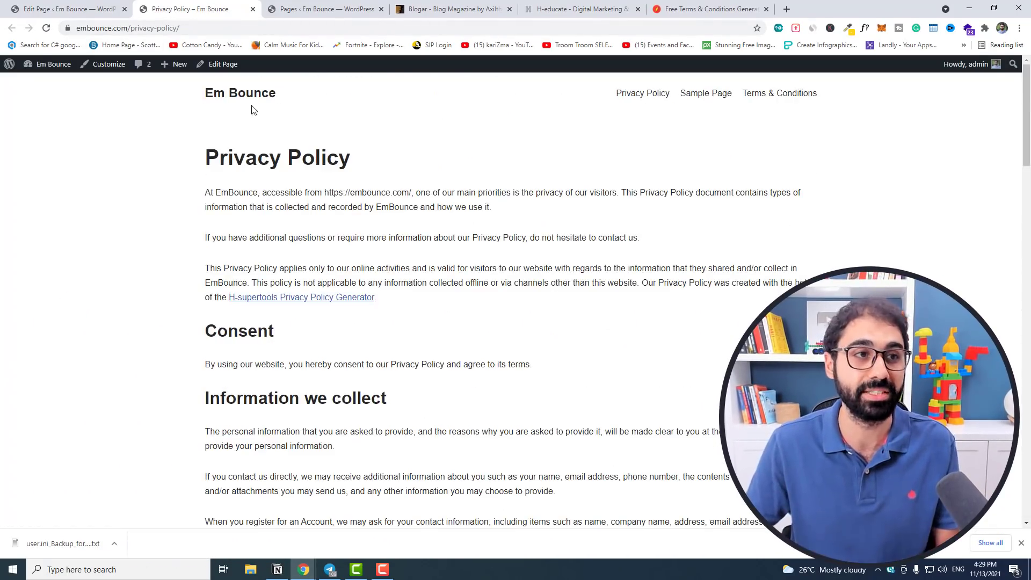
left_click(55, 15)
left_click(16, 72)
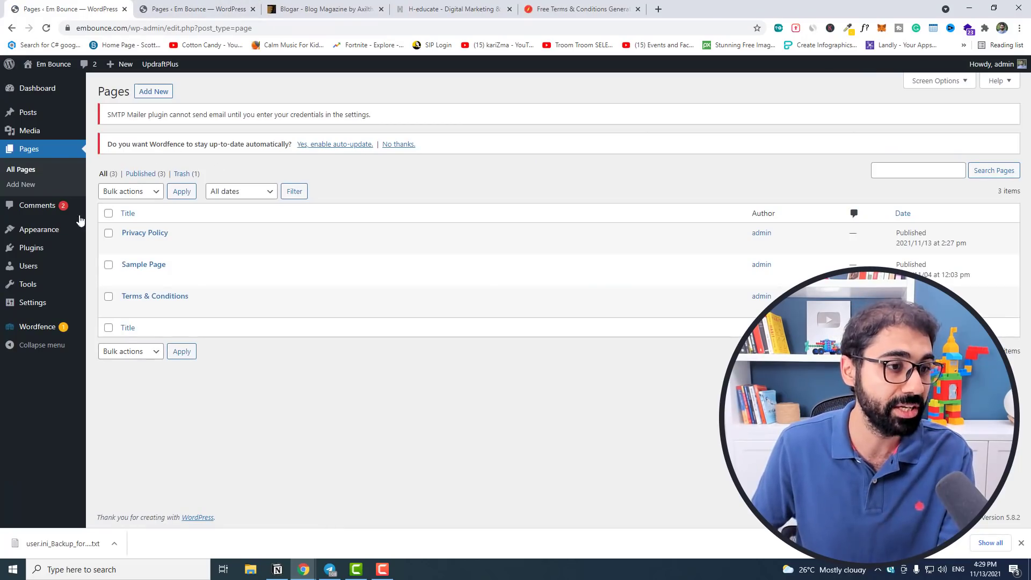
Install and activate the Contact Form 7 plugin, then view its Contact Forms list.
mouse_move(40, 252)
left_click(110, 265)
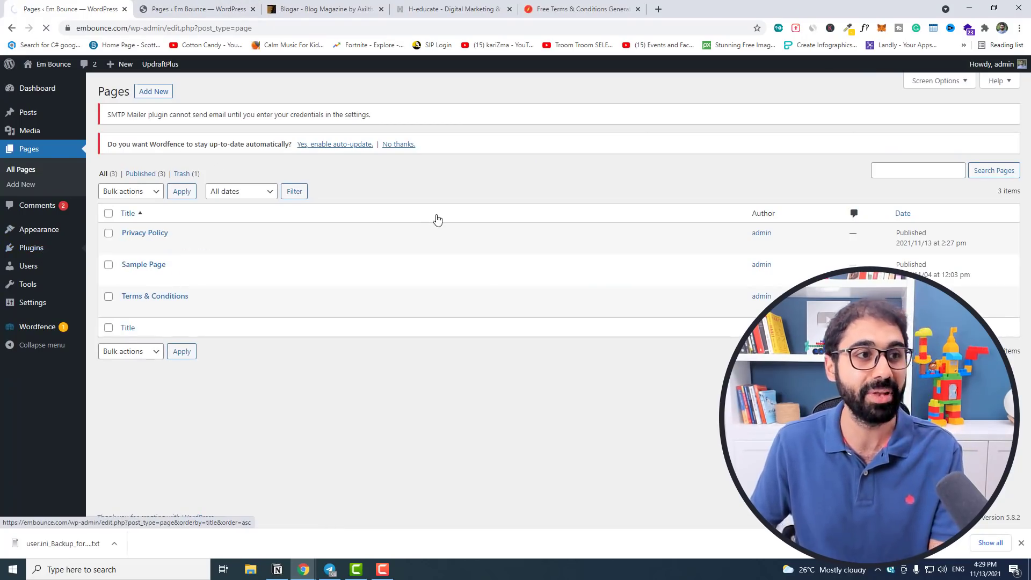
type("c")
type("ontact fo")
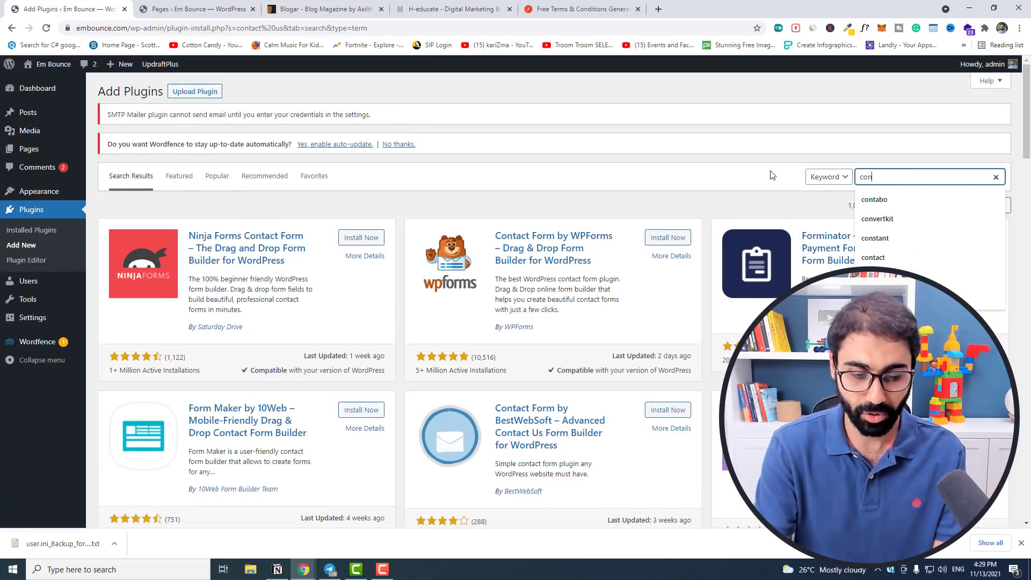
type("rm 7")
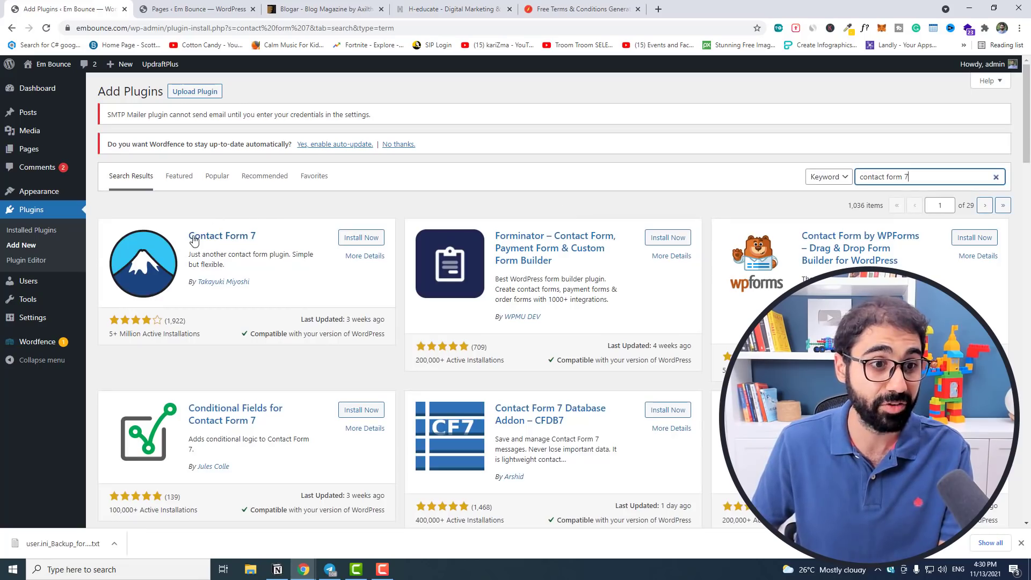
left_click(361, 242)
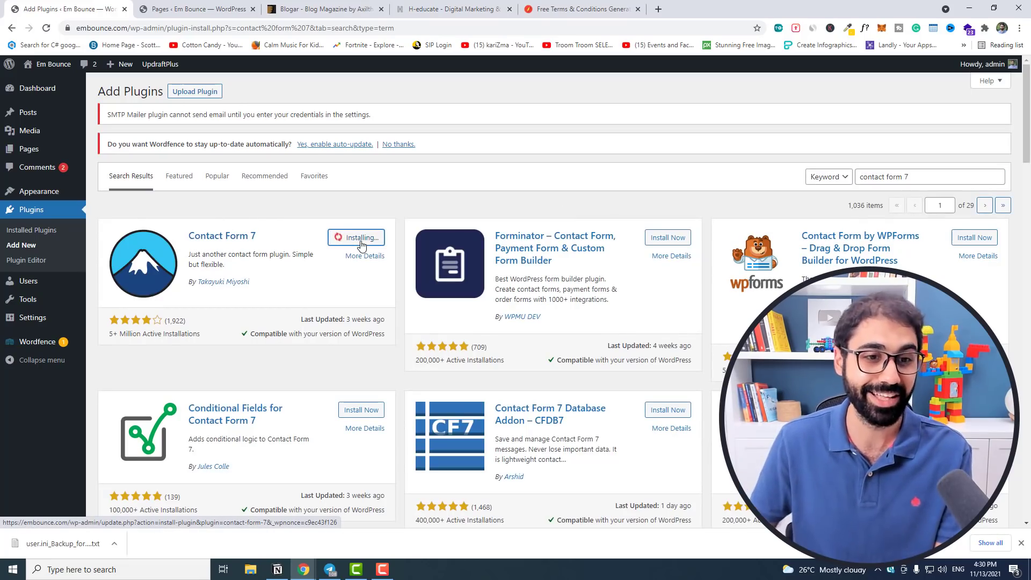
left_click(362, 242)
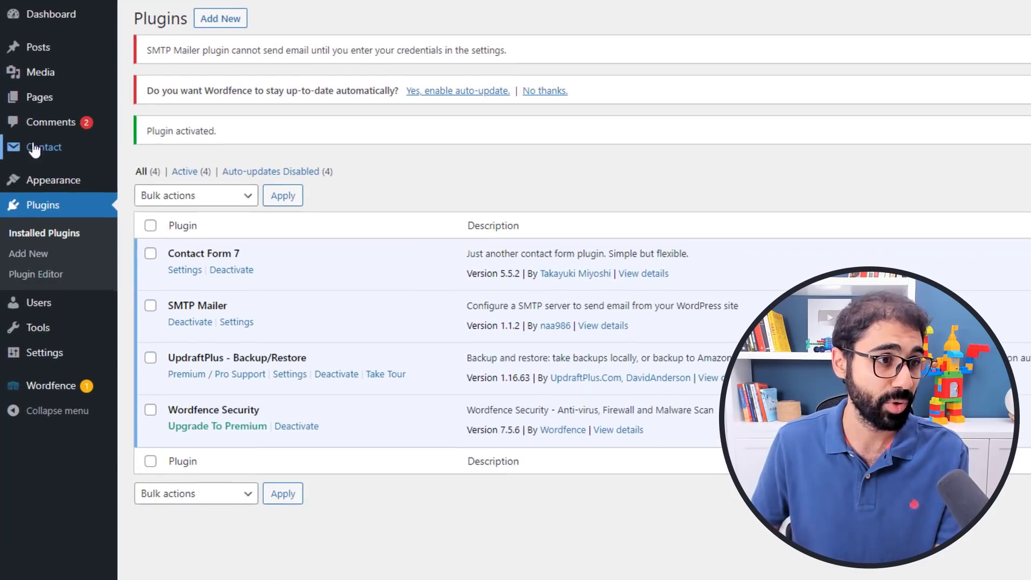
mouse_move(35, 186)
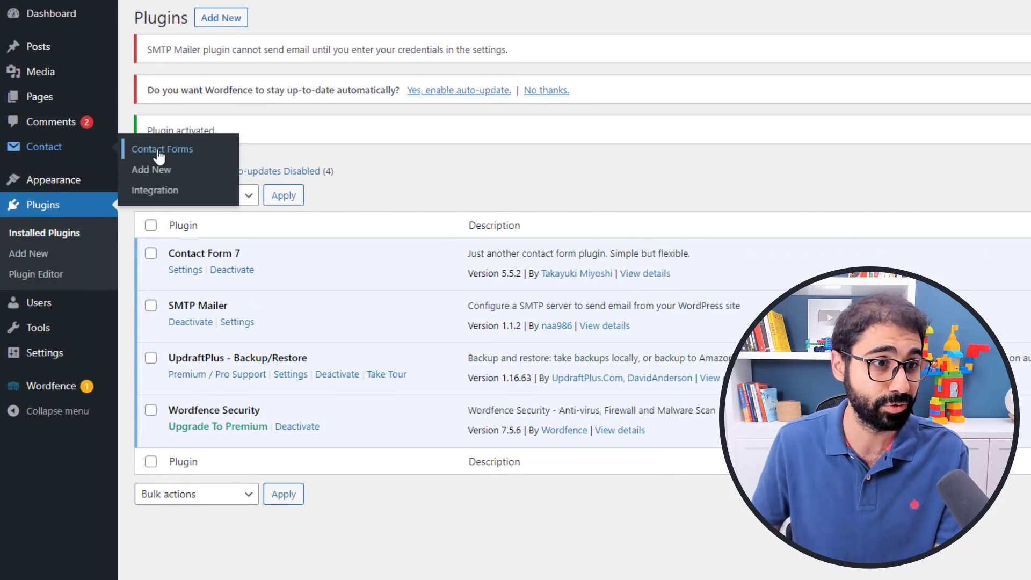
left_click(160, 155)
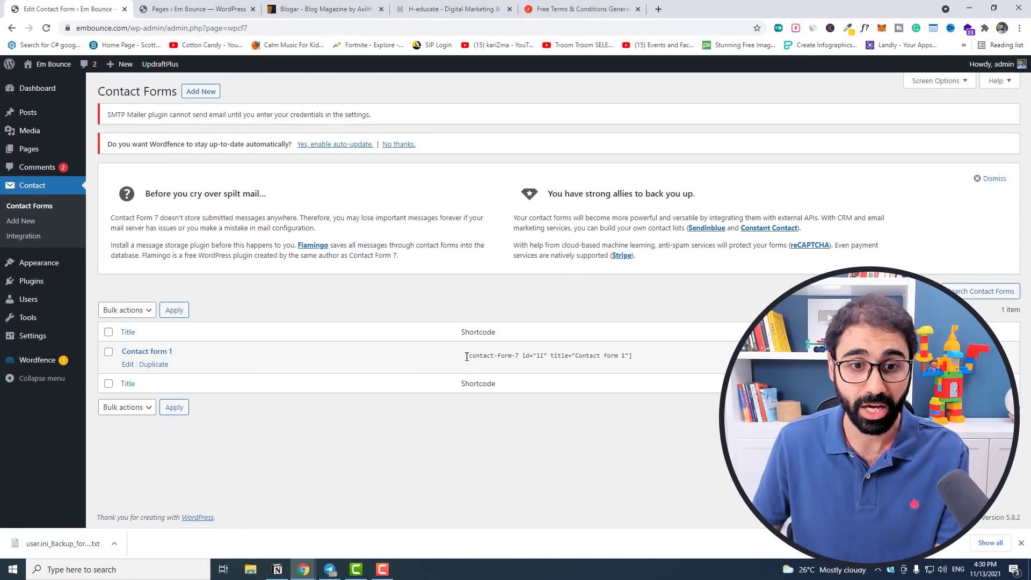
Copy the Contact form 1 shortcode from the Contact Forms list.
left_click_drag(467, 357, 475, 359)
right_click(500, 359)
left_click(518, 366)
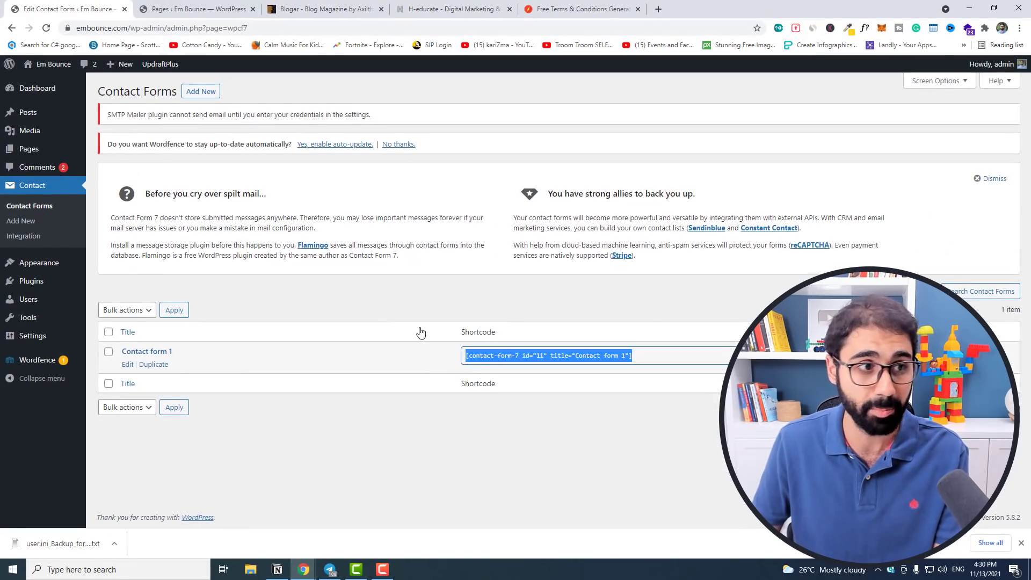
Create a new page titled 'Contact us' with the form shortcode pasted into its body.
mouse_move(38, 150)
left_click(116, 166)
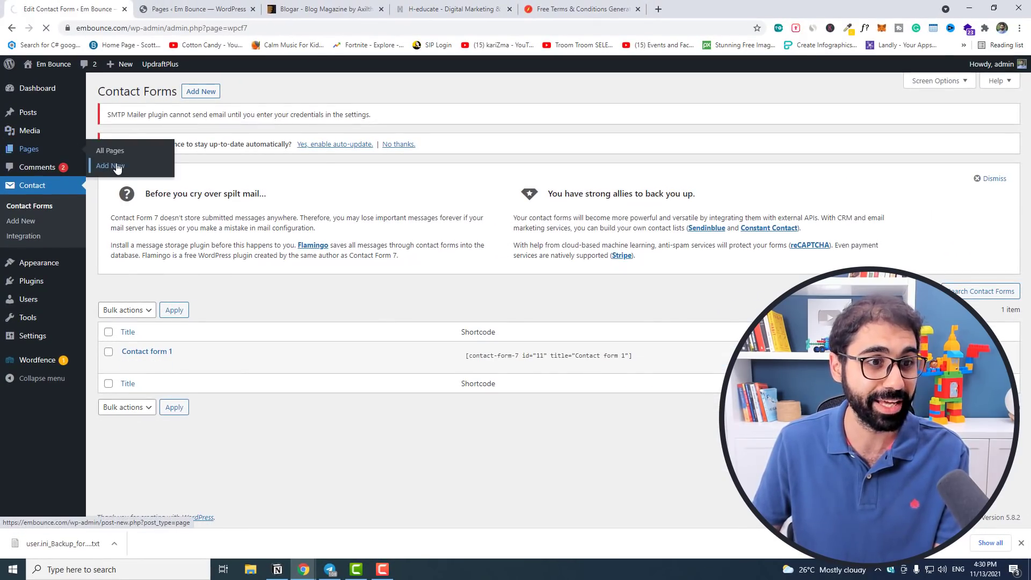
type("Contac")
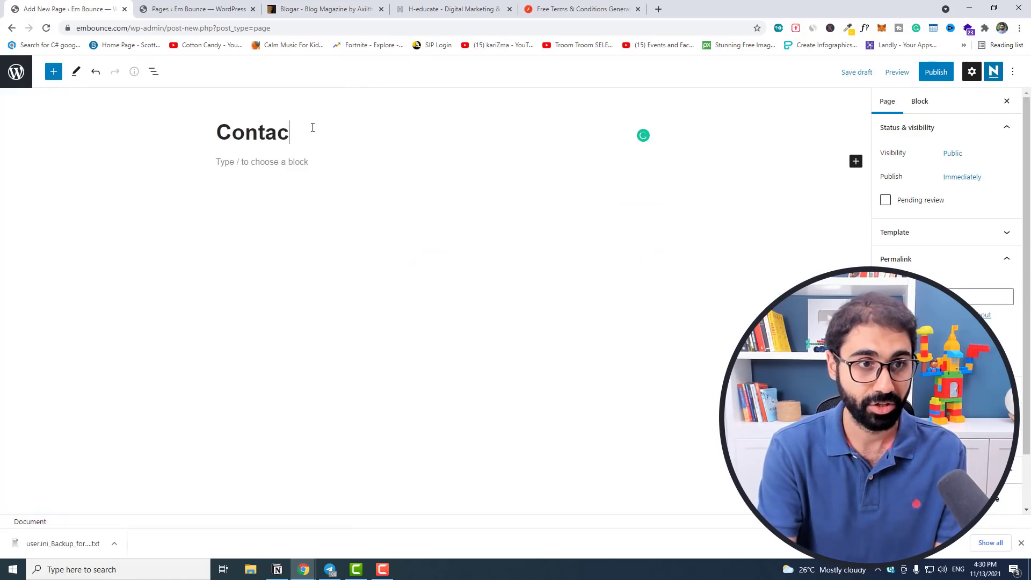
type("t us")
left_click(310, 159)
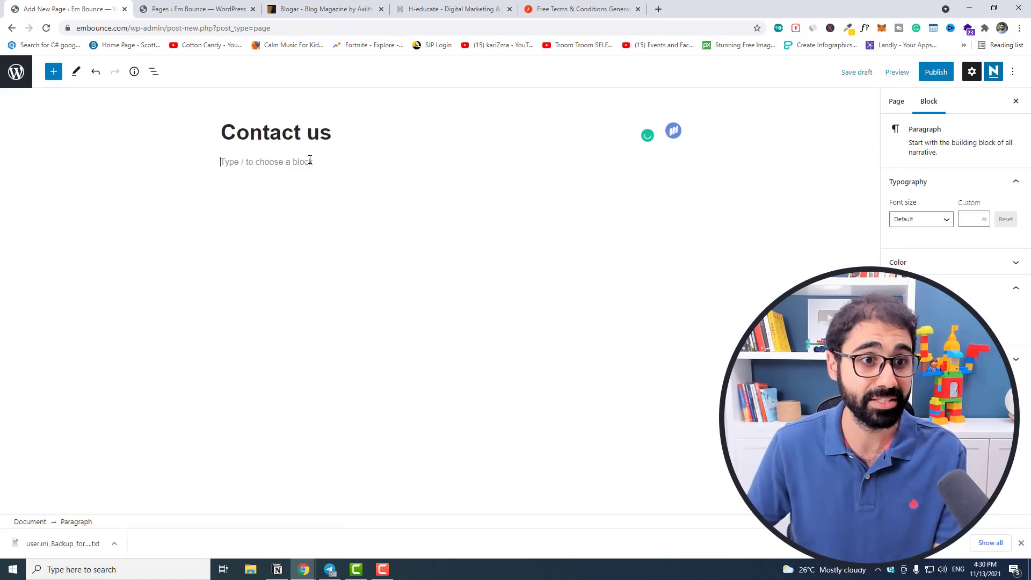
key("ctrl+v")
left_click(306, 320)
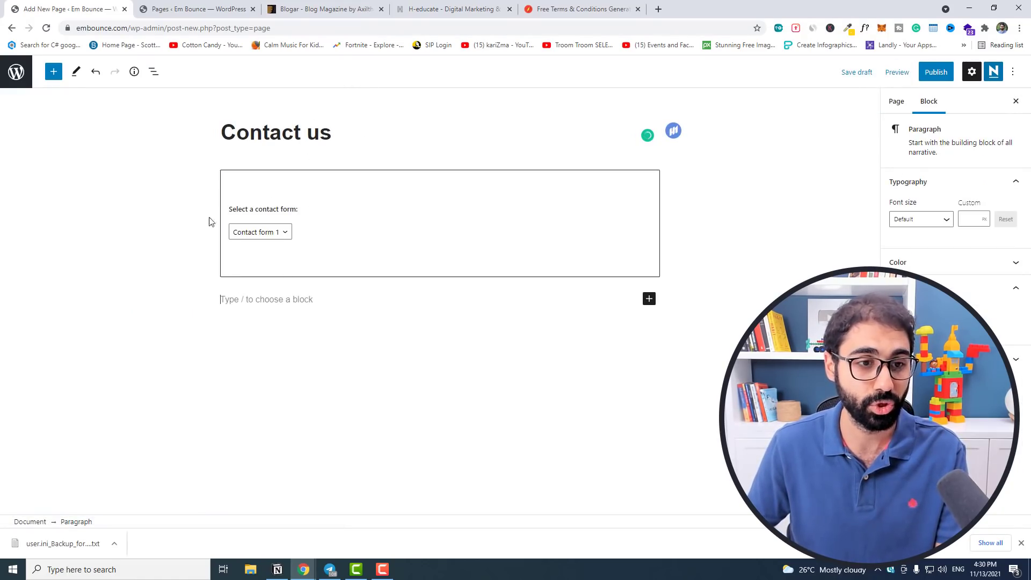
Publish the Contact us page and check the live contact form in a new tab.
left_click(931, 71)
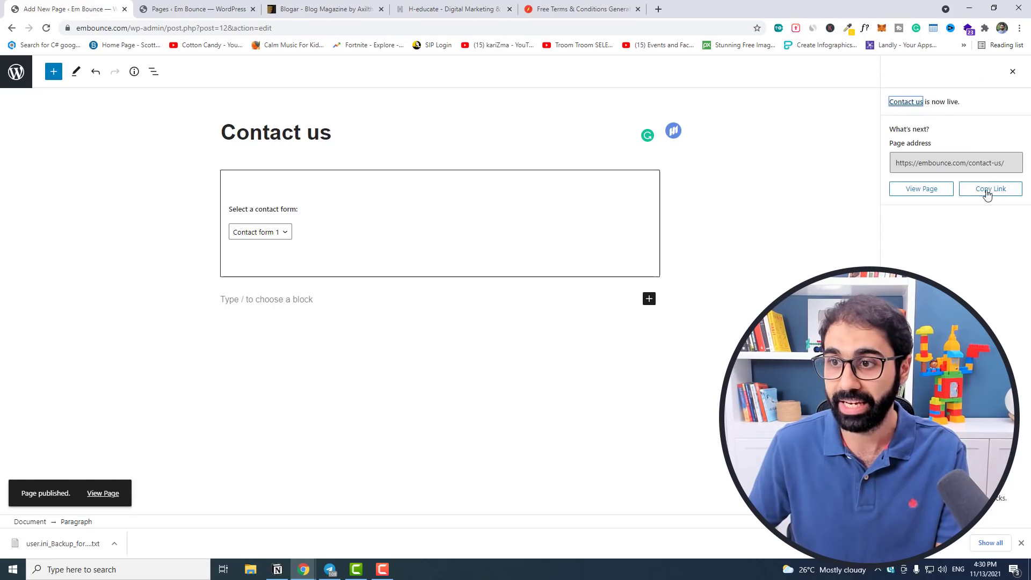
right_click(925, 192)
left_click(937, 198)
left_click(193, 8)
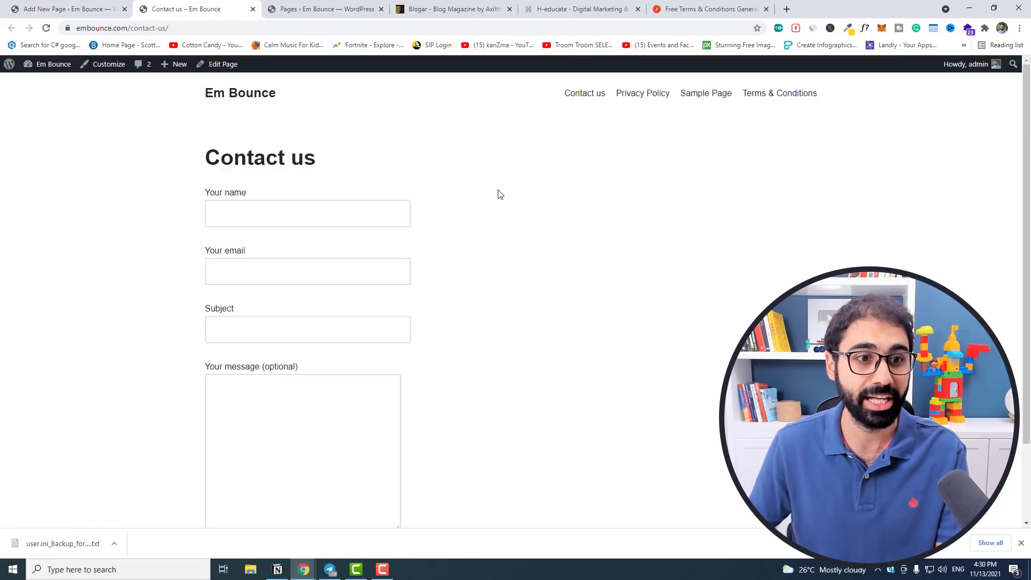
scroll(509, 229, "down", 2)
scroll(509, 229, "up", 2)
scroll(428, 292, "down", 2)
scroll(428, 292, "up", 2)
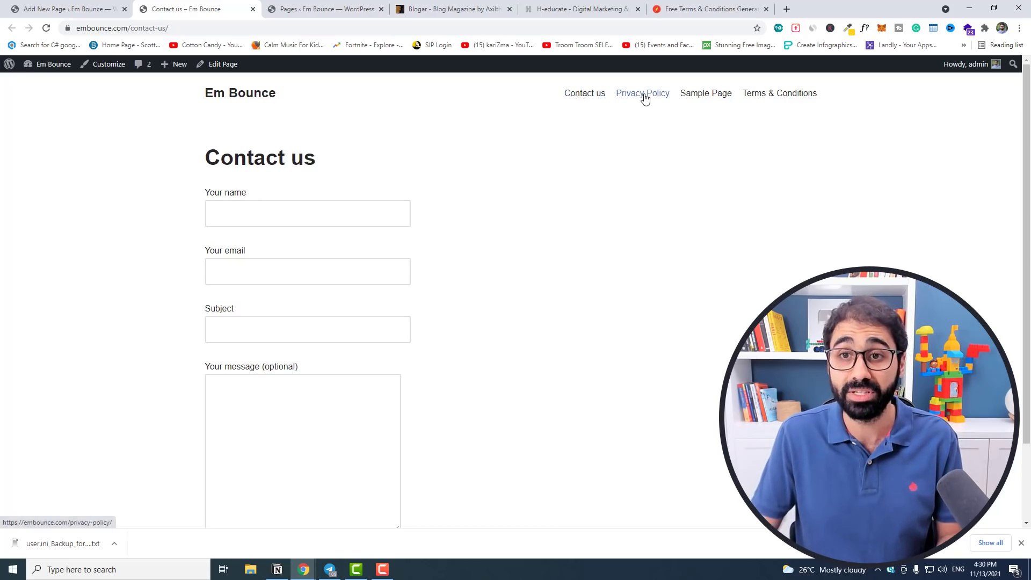
Go to the site's Terms & Conditions page from the header menu and scroll through it.
left_click(765, 99)
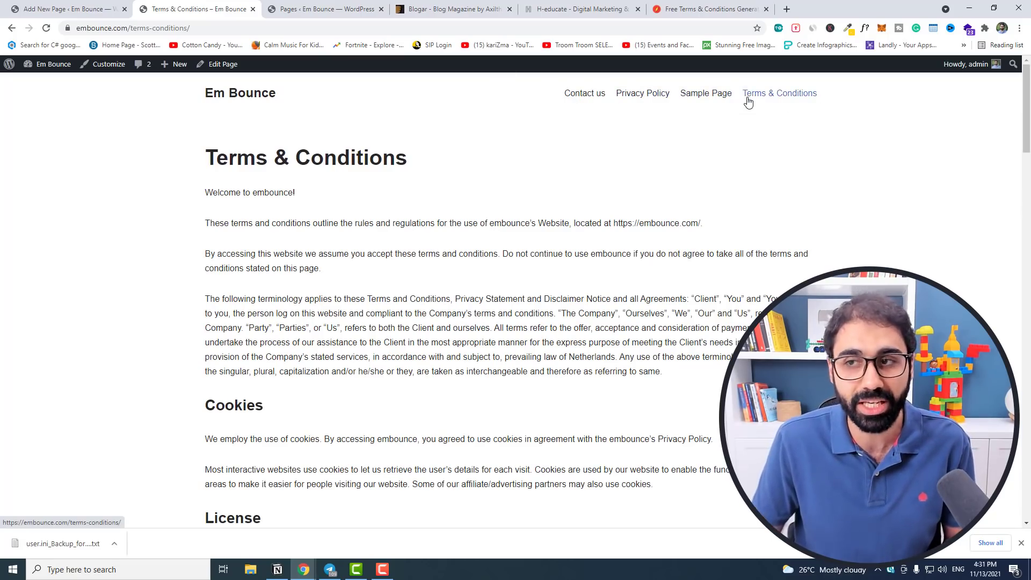
scroll(679, 507, "down", 20)
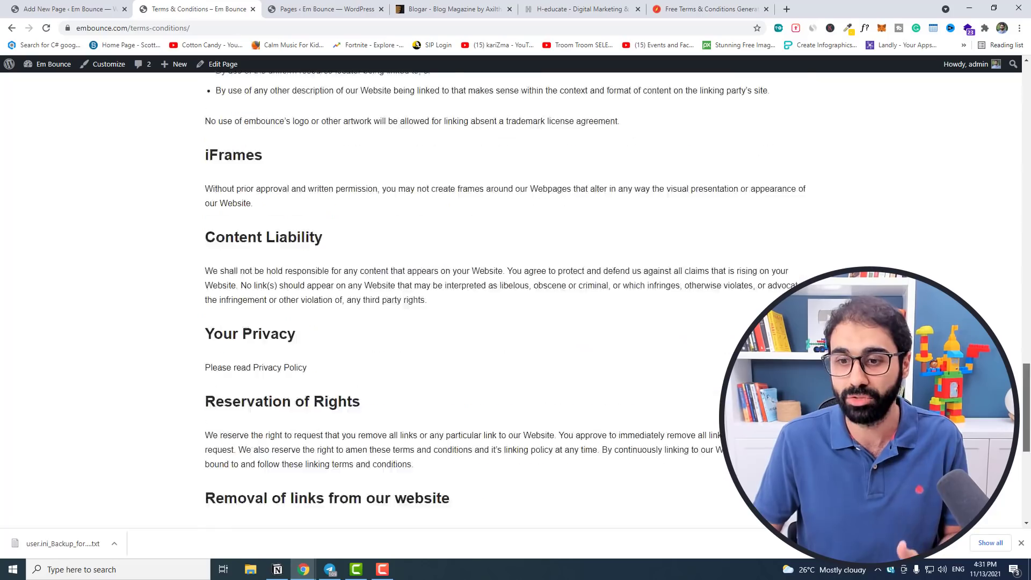
left_click_drag(1025, 472, 879, 74)
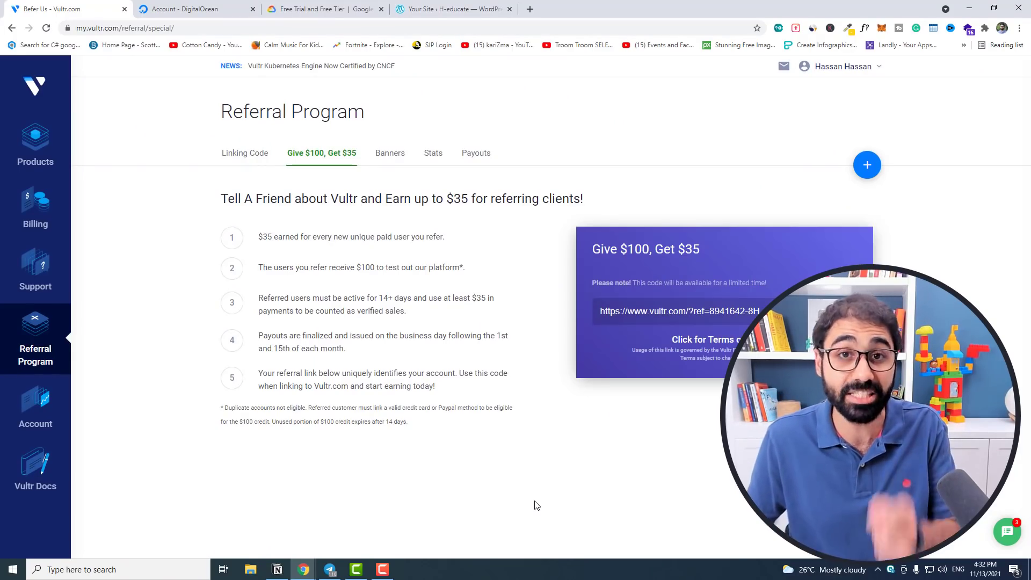
Note Vultr's 14-day credit expiry, then highlight DigitalOcean's $100 credit over 60 days offer.
left_click_drag(327, 422, 414, 425)
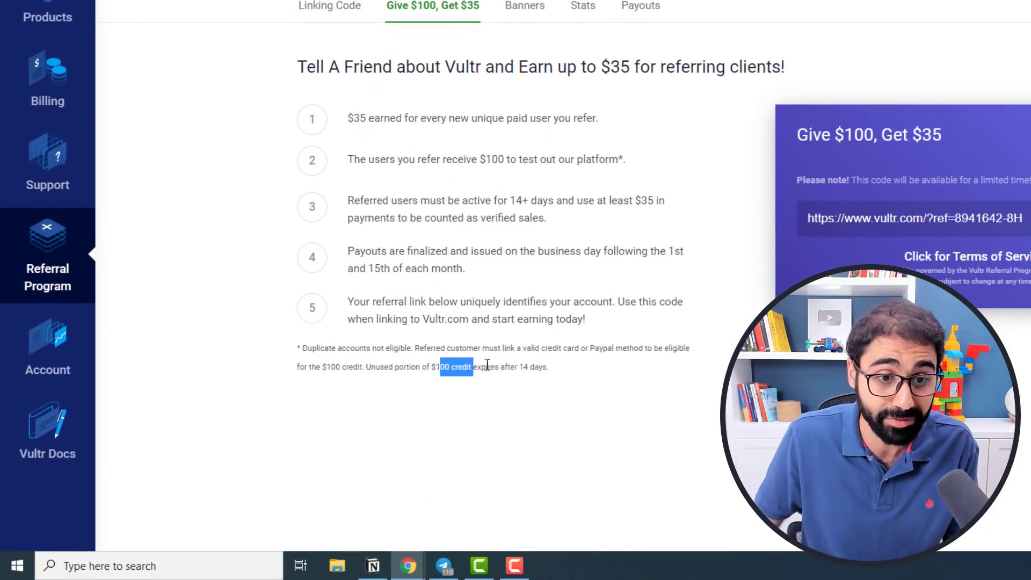
left_click(554, 368)
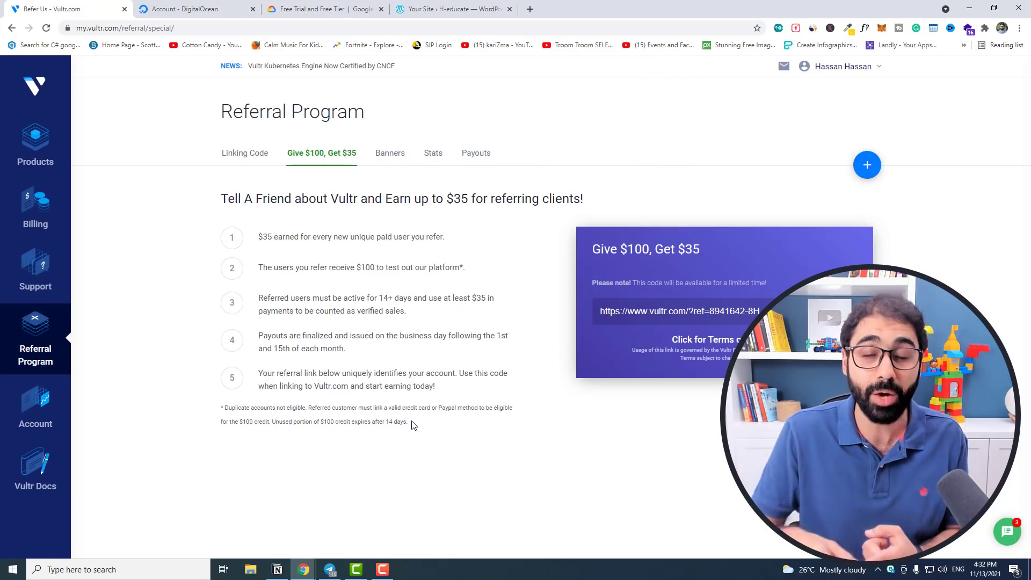
left_click(226, 10)
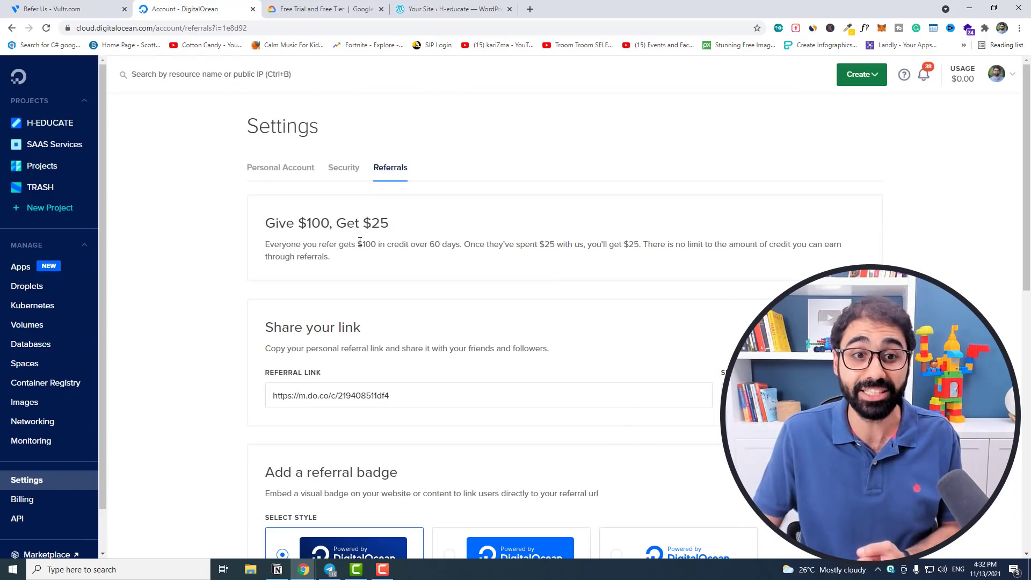
left_click_drag(393, 244, 459, 248)
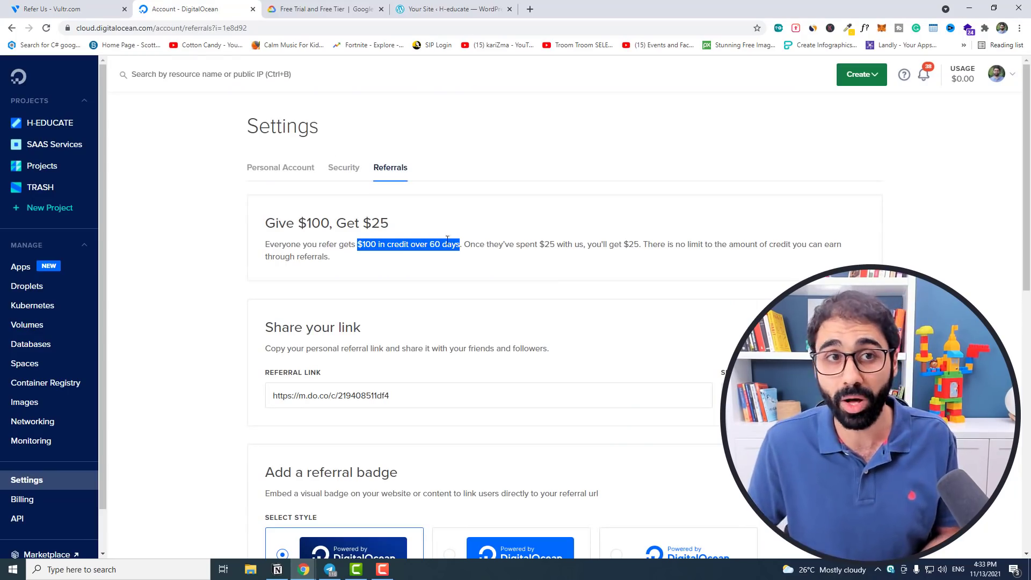
left_click(322, 9)
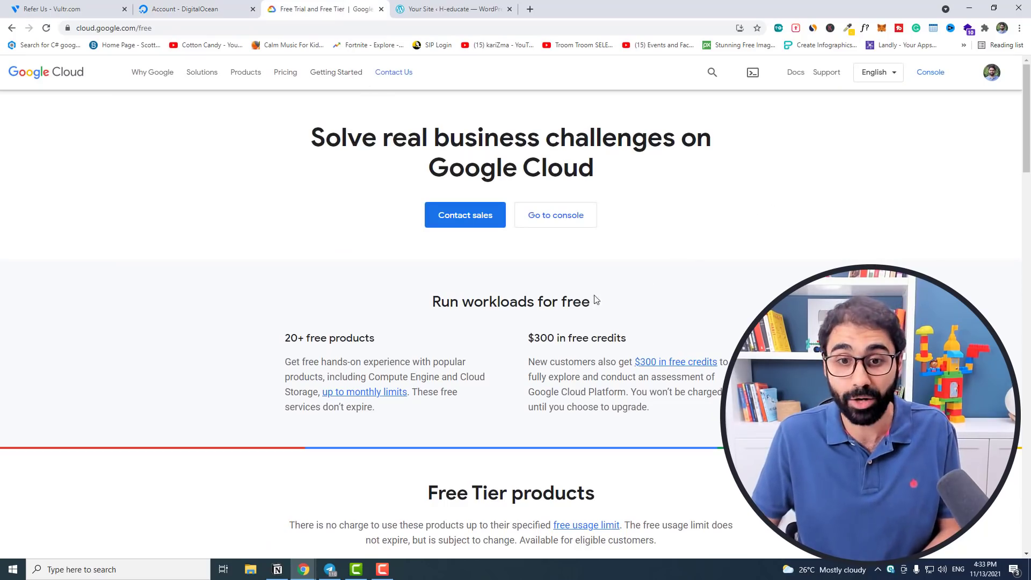
Highlight Google Cloud's $300 in free credits offer, then return to the H-educate WordPress site.
left_click_drag(547, 339, 635, 342)
left_click(635, 342)
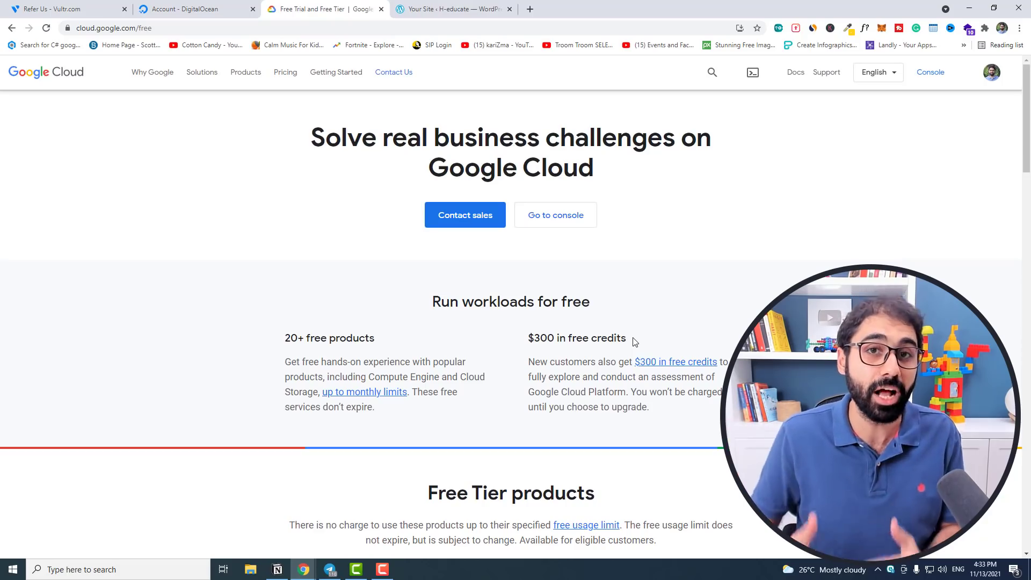
left_click(430, 9)
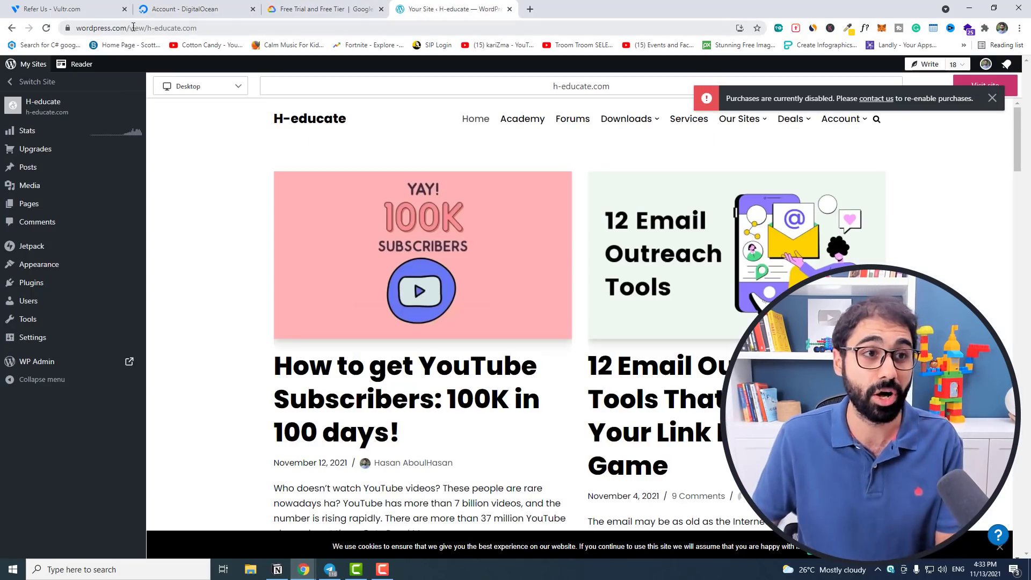
Go to wordpress.com/new in a new browser tab.
left_click(530, 8)
type("https://wordpress.com/")
type("new")
key("Return")
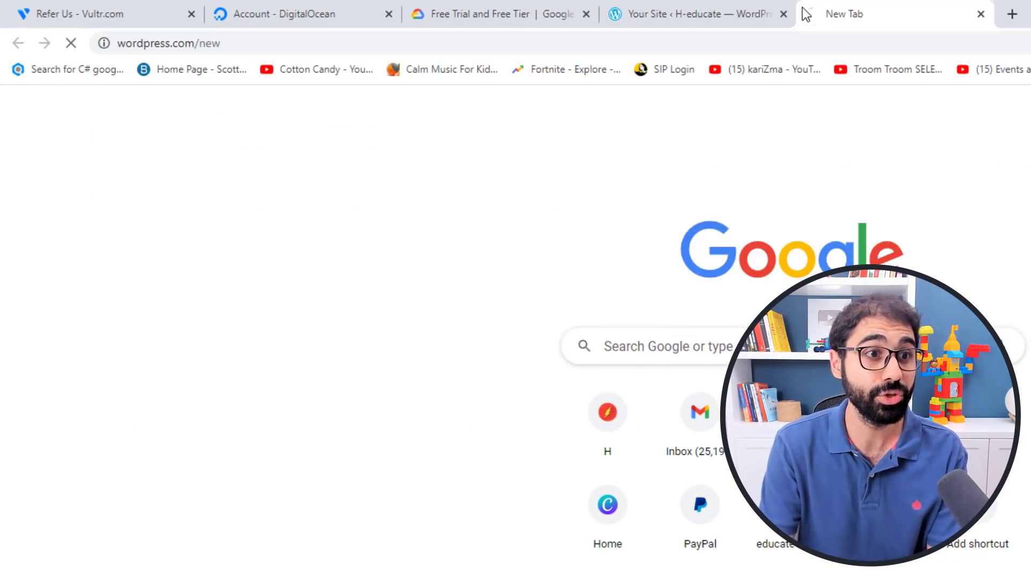